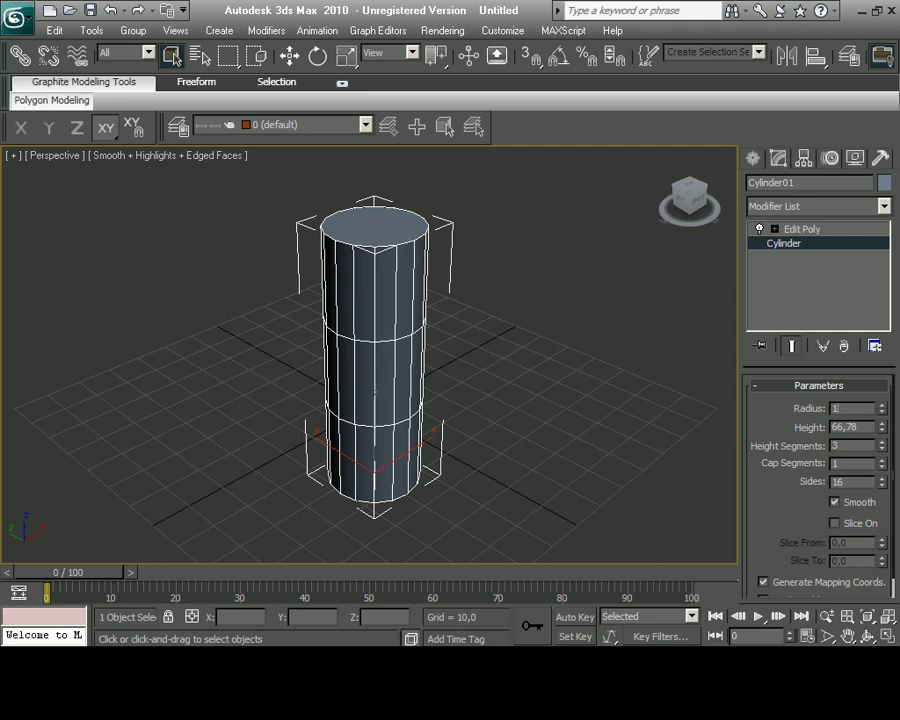
# Add an Edit Poly modifier from Mesh Editing to the radius-12 cylinder
pyautogui.click(266, 30)
pyautogui.moveTo(286, 87)
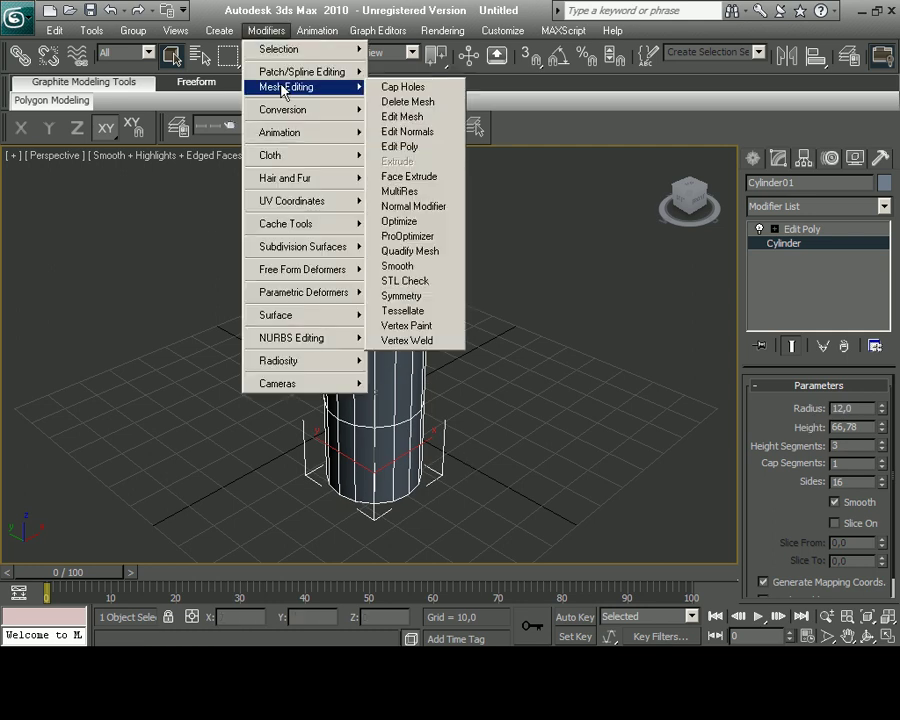
pyautogui.click(398, 146)
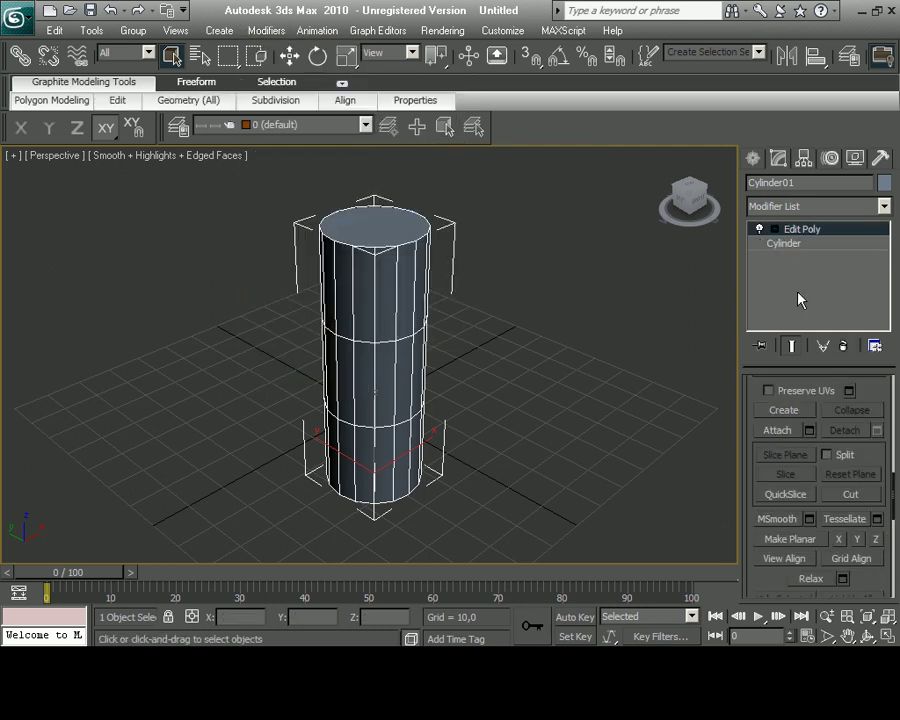
# In Polygon mode, select alternating vertical face strips on the cylinder's lower section
pyautogui.press('4')
pyautogui.click(367, 402)
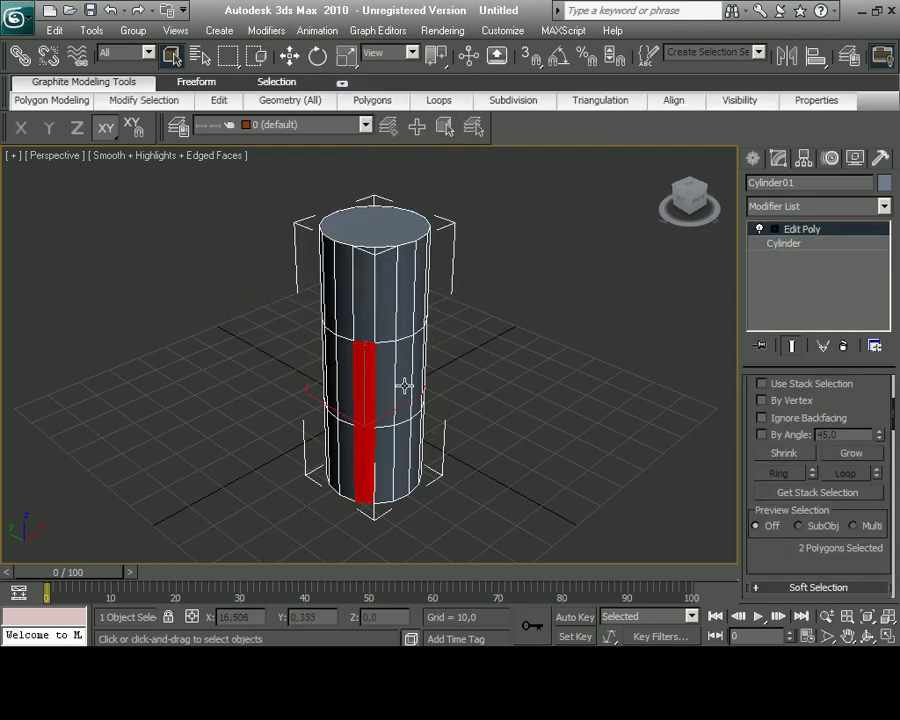
pyautogui.click(868, 636)
pyautogui.moveTo(400, 420)
pyautogui.mouseDown()
pyautogui.moveTo(311, 415)
pyautogui.moveTo(245, 352)
pyautogui.mouseUp()
pyautogui.press('w')
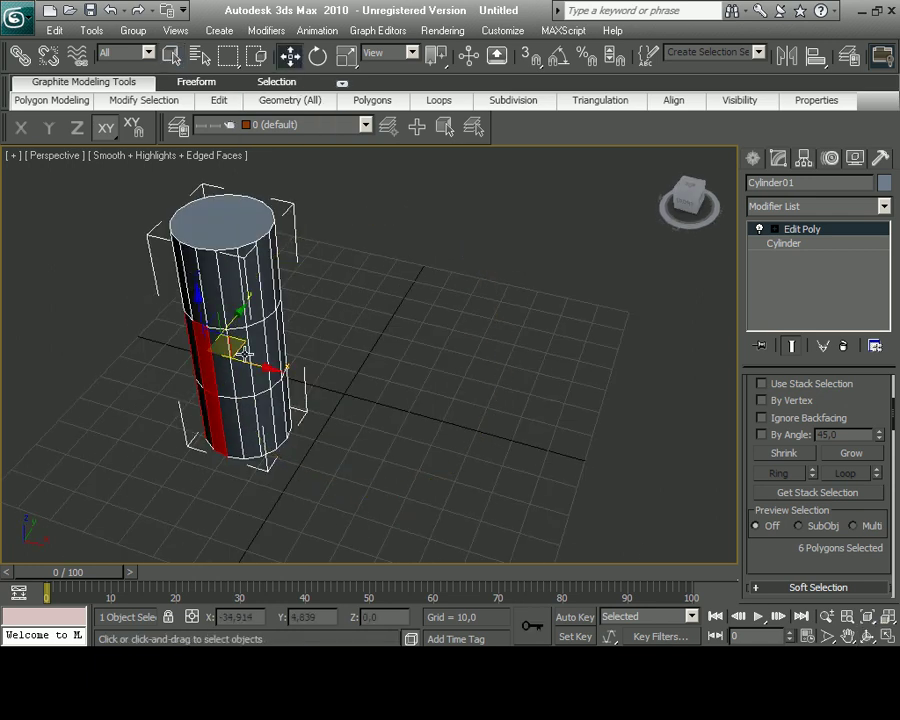
pyautogui.moveTo(272, 383)
pyautogui.keyDown('alt'); pyautogui.mouseDown(button='middle')
pyautogui.moveTo(332, 380)
pyautogui.moveTo(300, 380)
pyautogui.mouseUp(button='middle'); pyautogui.keyUp('alt')
pyautogui.scroll(5, 350, 424)
pyautogui.keyDown('ctrl'); pyautogui.click(386, 444); pyautogui.keyUp('ctrl')
pyautogui.moveTo(386, 444)
pyautogui.keyDown('alt'); pyautogui.mouseDown(button='middle')
pyautogui.moveTo(336, 390)
pyautogui.moveTo(470, 253)
pyautogui.mouseUp(button='middle'); pyautogui.keyUp('alt')
pyautogui.keyDown('ctrl'); pyautogui.click(488, 300); pyautogui.keyUp('ctrl')
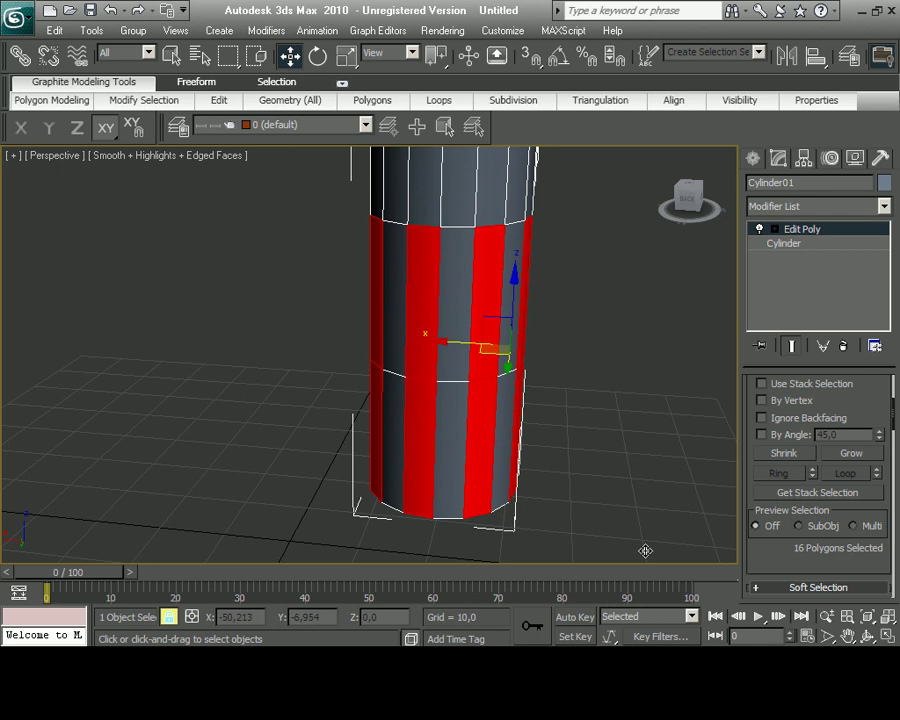
# Extrude the selected strips outward in the Front view to form ridges
pyautogui.click(866, 638)
pyautogui.middleClick(504, 278)
pyautogui.hotkey('alt', 'w')
pyautogui.scroll(4, 335, 418)
pyautogui.hotkey('alt', 'w')
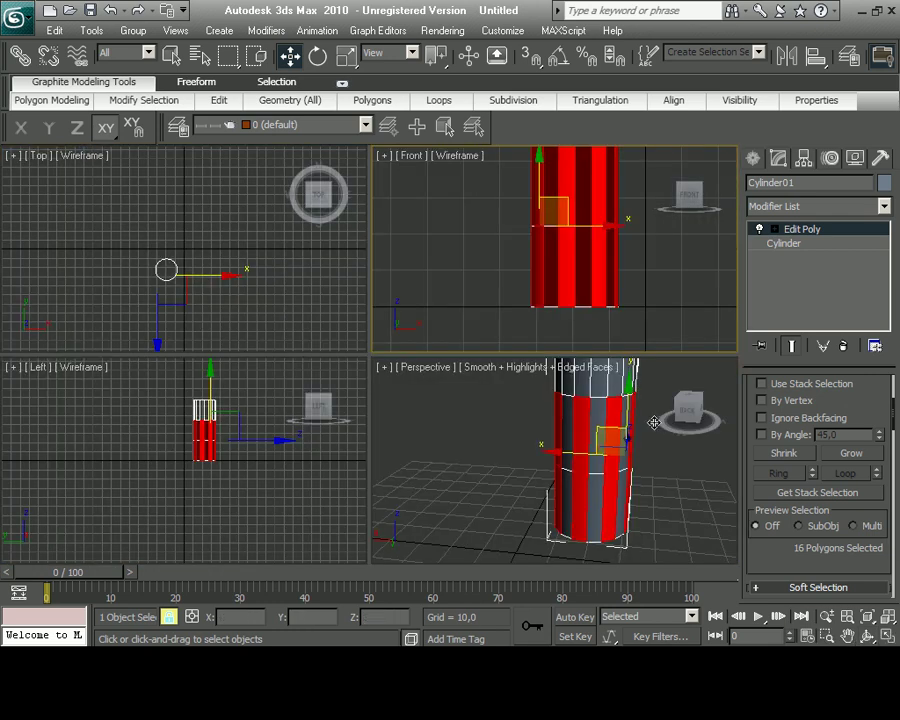
pyautogui.scroll(2, 150, 280)
pyautogui.scroll(4, 161, 255)
pyautogui.rightClick(168, 274)
pyautogui.click(121, 308)
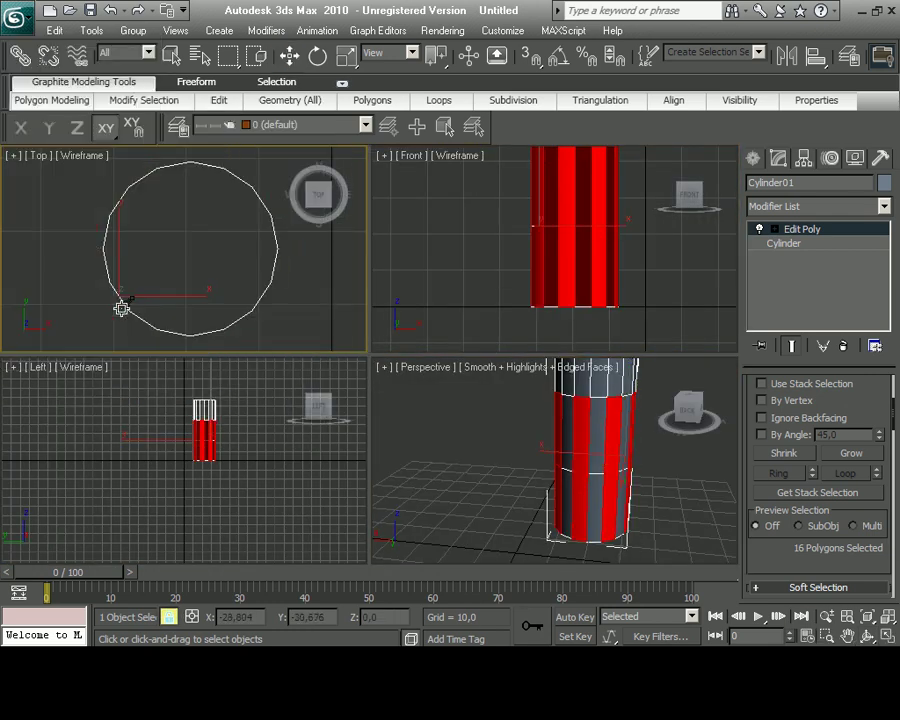
pyautogui.moveTo(121, 308); pyautogui.dragTo(121, 288)
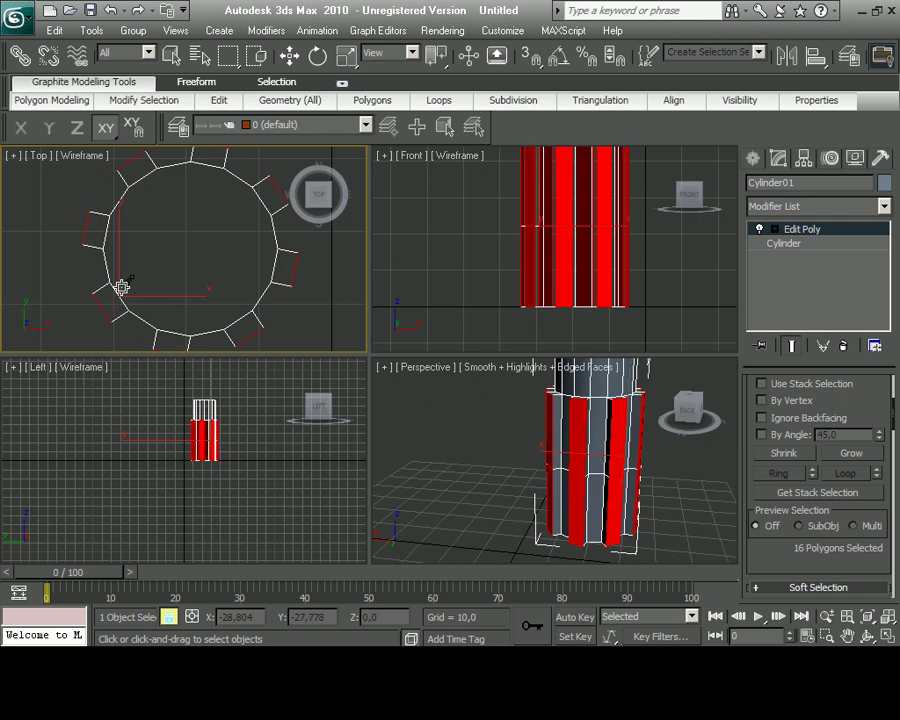
pyautogui.click(350, 62)
pyautogui.moveTo(484, 262); pyautogui.dragTo(484, 304, button='middle')
# Select the side polygons of the first ridges in the maximized Perspective view
pyautogui.click(290, 56)
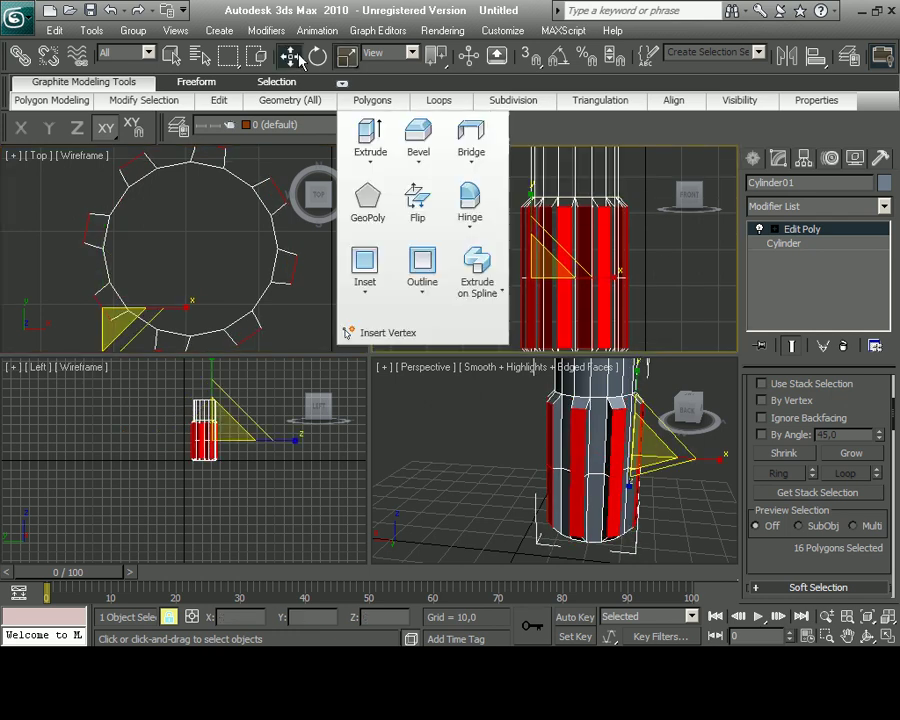
pyautogui.scroll(3, 159, 297)
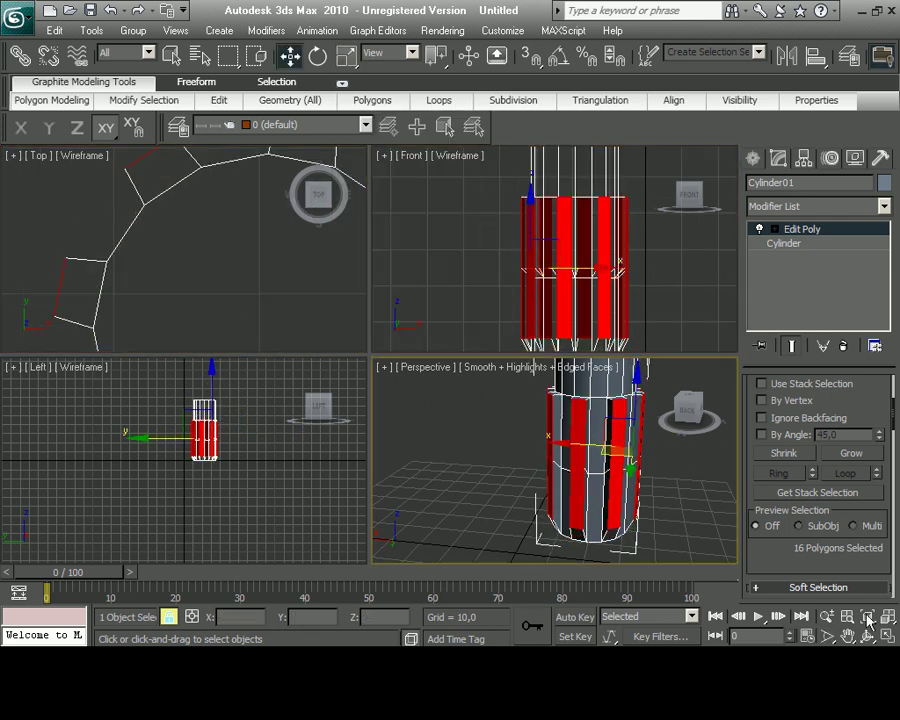
pyautogui.hotkey('alt', 'w')
pyautogui.moveTo(372, 398); pyautogui.dragTo(351, 411)
pyautogui.scroll(3, 329, 418)
pyautogui.rightClick(488, 272)
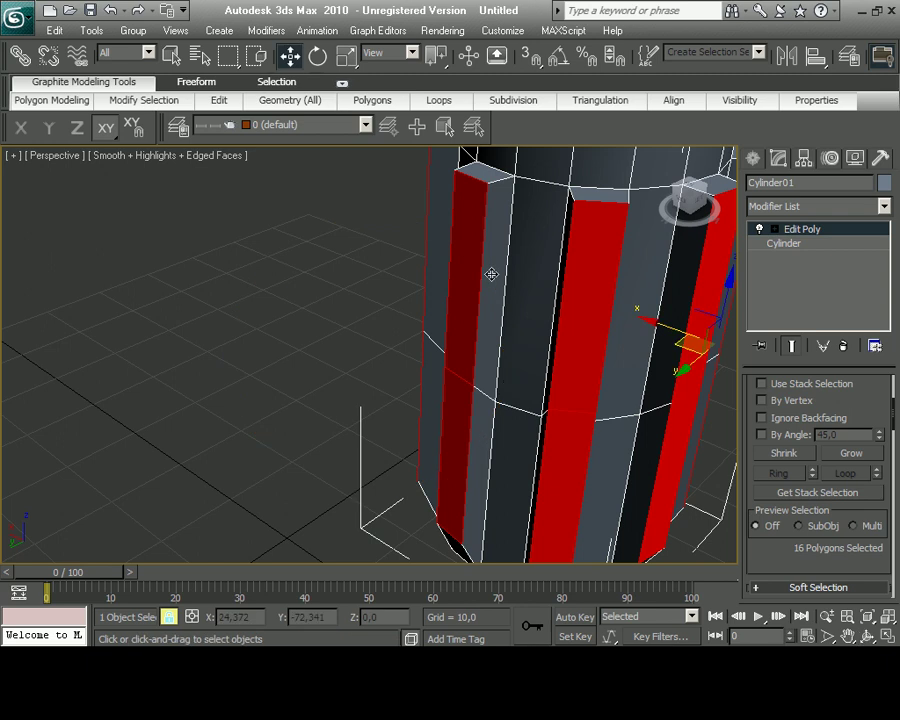
pyautogui.click(475, 465)
pyautogui.keyDown('ctrl'); pyautogui.click(650, 504); pyautogui.keyUp('ctrl')
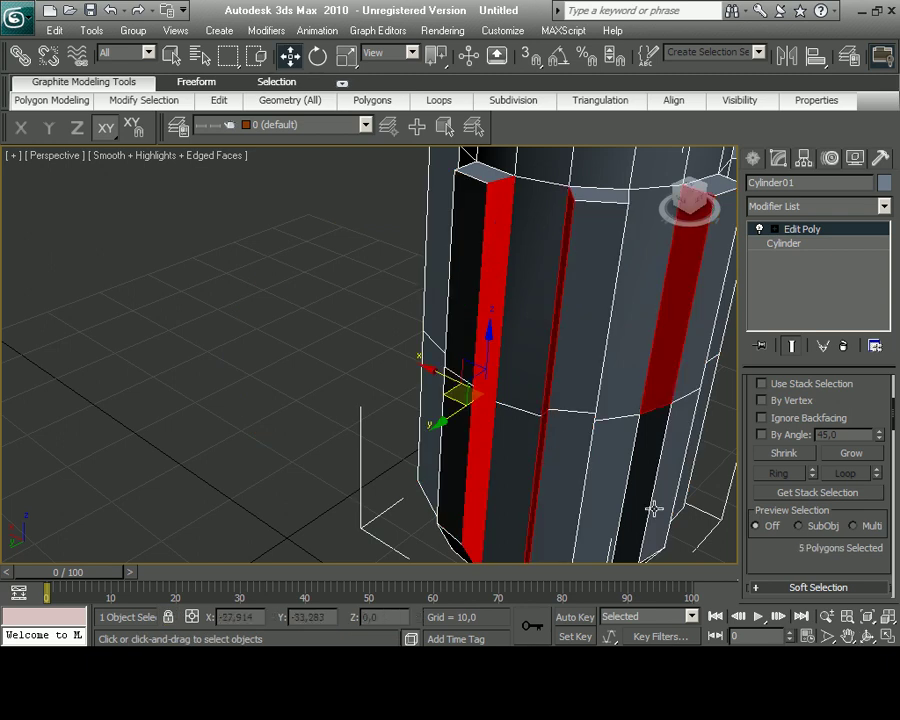
pyautogui.keyDown('alt'); pyautogui.moveTo(429, 430); pyautogui.dragTo(416, 388, button='middle'); pyautogui.keyUp('alt')
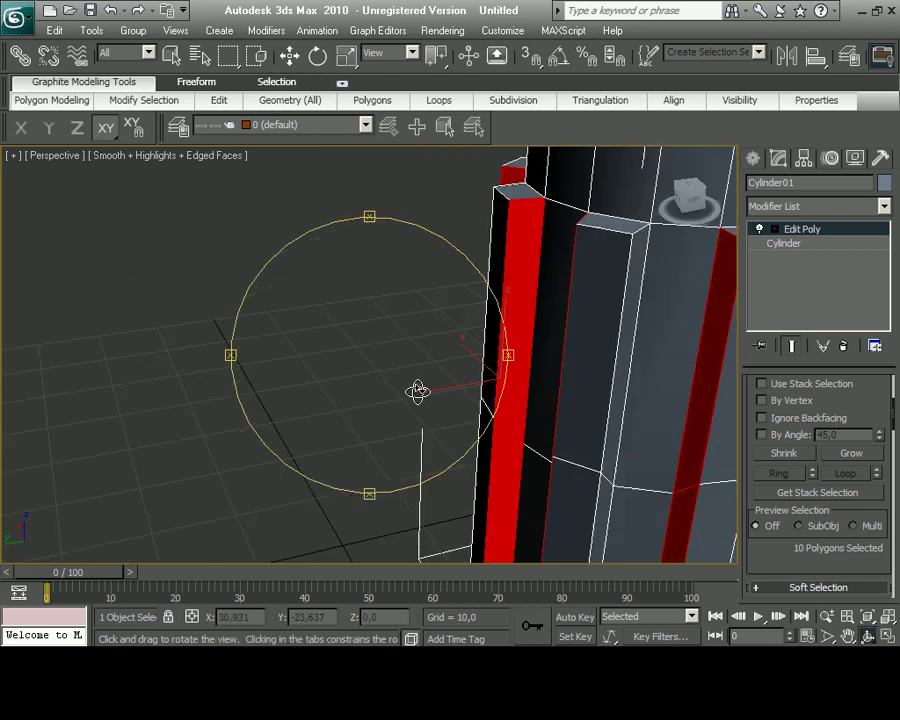
pyautogui.keyDown('ctrl'); pyautogui.click(606, 356); pyautogui.keyUp('ctrl')
pyautogui.keyDown('ctrl'); pyautogui.click(428, 394); pyautogui.keyUp('ctrl')
pyautogui.moveTo(606, 356)
pyautogui.keyDown('alt'); pyautogui.mouseDown(button='middle')
pyautogui.moveTo(428, 394)
pyautogui.moveTo(496, 424)
pyautogui.moveTo(462, 410)
pyautogui.mouseUp(button='middle'); pyautogui.keyUp('alt')
pyautogui.keyDown('ctrl'); pyautogui.click(383, 483); pyautogui.keyUp('ctrl')
pyautogui.keyDown('ctrl'); pyautogui.click(421, 425); pyautogui.keyUp('ctrl')
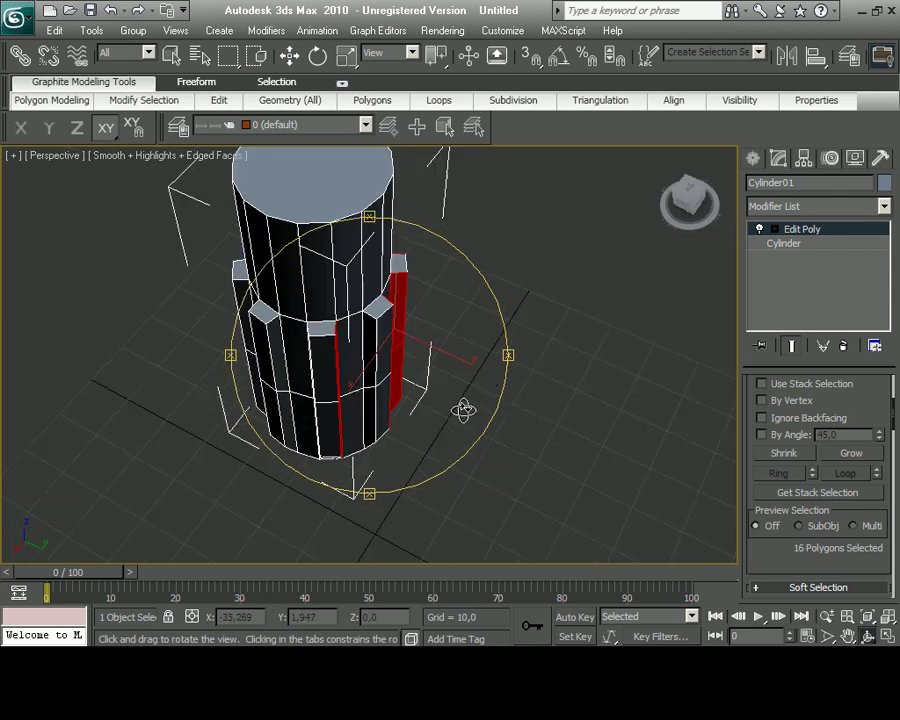
# Add the remaining ridges' side polygons, completing the 32-face selection around the hilt
pyautogui.keyDown('ctrl'); pyautogui.click(384, 370); pyautogui.keyUp('ctrl')
pyautogui.keyDown('ctrl'); pyautogui.click(346, 375); pyautogui.keyUp('ctrl')
pyautogui.keyDown('alt'); pyautogui.moveTo(276, 350); pyautogui.dragTo(248, 407, button='middle'); pyautogui.keyUp('alt')
pyautogui.keyDown('ctrl'); pyautogui.click(248, 407); pyautogui.keyUp('ctrl')
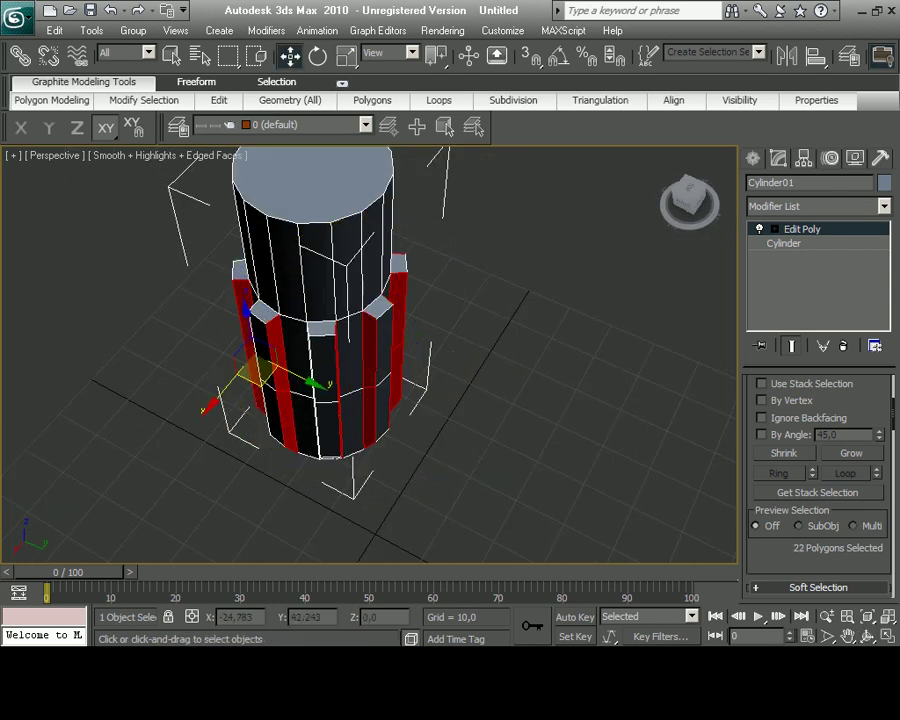
pyautogui.keyDown('alt'); pyautogui.moveTo(424, 351); pyautogui.dragTo(320, 408, button='middle'); pyautogui.keyUp('alt')
pyautogui.keyDown('ctrl'); pyautogui.click(320, 408); pyautogui.keyUp('ctrl')
pyautogui.keyDown('ctrl'); pyautogui.click(283, 410); pyautogui.keyUp('ctrl')
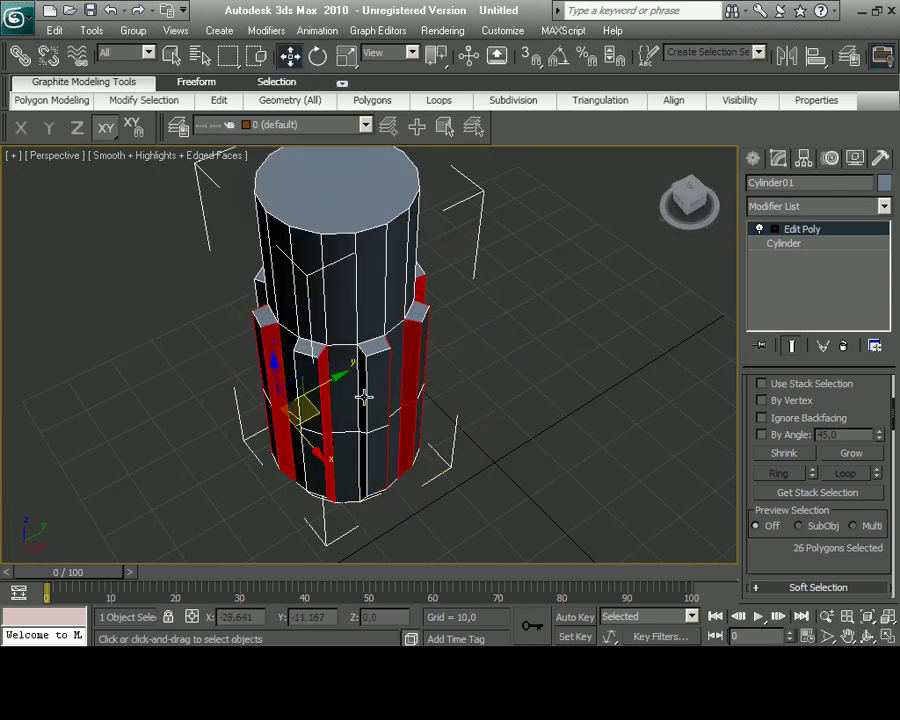
pyautogui.keyDown('ctrl'); pyautogui.click(364, 397); pyautogui.keyUp('ctrl')
pyautogui.keyDown('alt'); pyautogui.moveTo(380, 420); pyautogui.dragTo(438, 376, button='middle'); pyautogui.keyUp('alt')
pyautogui.keyDown('ctrl'); pyautogui.click(458, 374); pyautogui.keyUp('ctrl')
pyautogui.keyDown('ctrl'); pyautogui.click(462, 380); pyautogui.keyUp('ctrl')
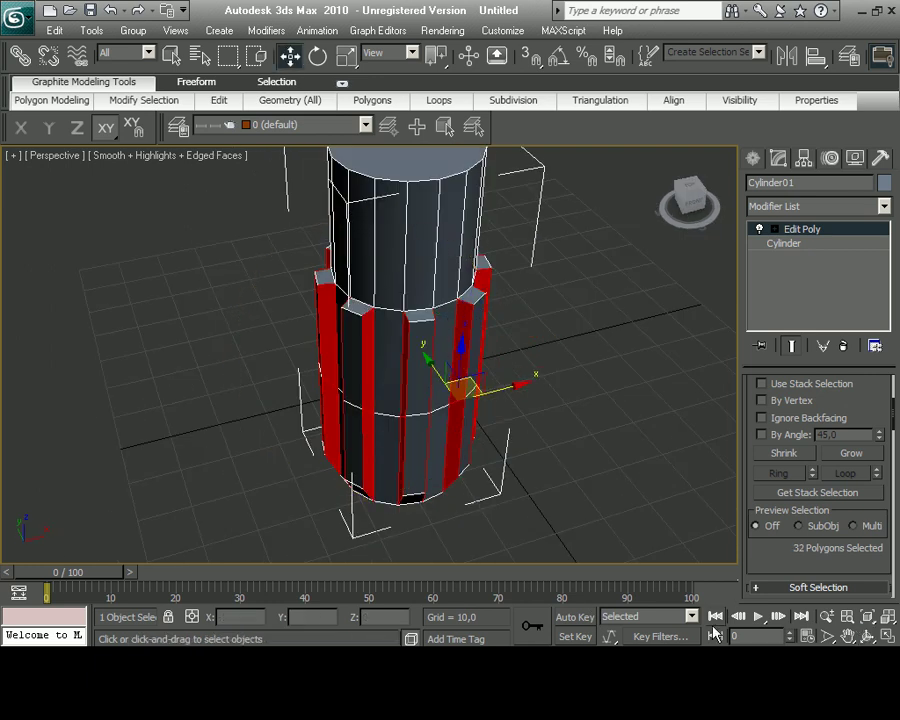
pyautogui.moveTo(470, 470)
pyautogui.keyDown('alt'); pyautogui.mouseDown(button='middle')
pyautogui.moveTo(428, 438)
pyautogui.moveTo(430, 520)
pyautogui.mouseUp(button='middle'); pyautogui.keyUp('alt')
# Extrude all the selected ridge side faces from the quad menu
pyautogui.click(886, 636)
pyautogui.rightClick(221, 306)
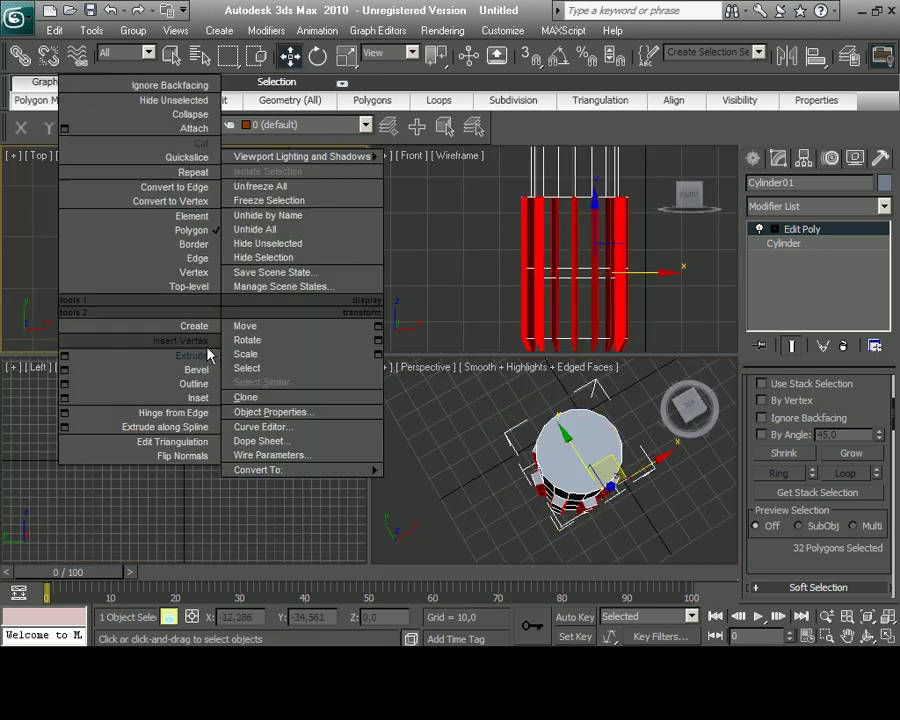
pyautogui.click(236, 309)
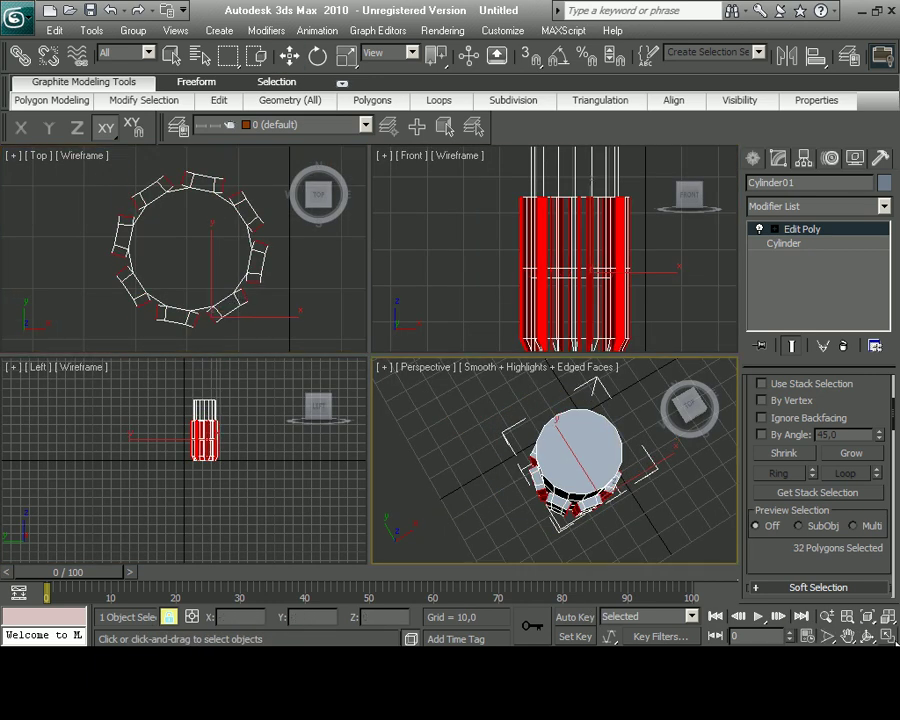
# Select several ridge faces while orbiting the maximized Perspective view
pyautogui.click(886, 636)
pyautogui.moveTo(331, 287)
pyautogui.keyDown('alt'); pyautogui.mouseDown(button='middle')
pyautogui.moveTo(337, 426)
pyautogui.moveTo(358, 342)
pyautogui.mouseUp(button='middle'); pyautogui.keyUp('alt')
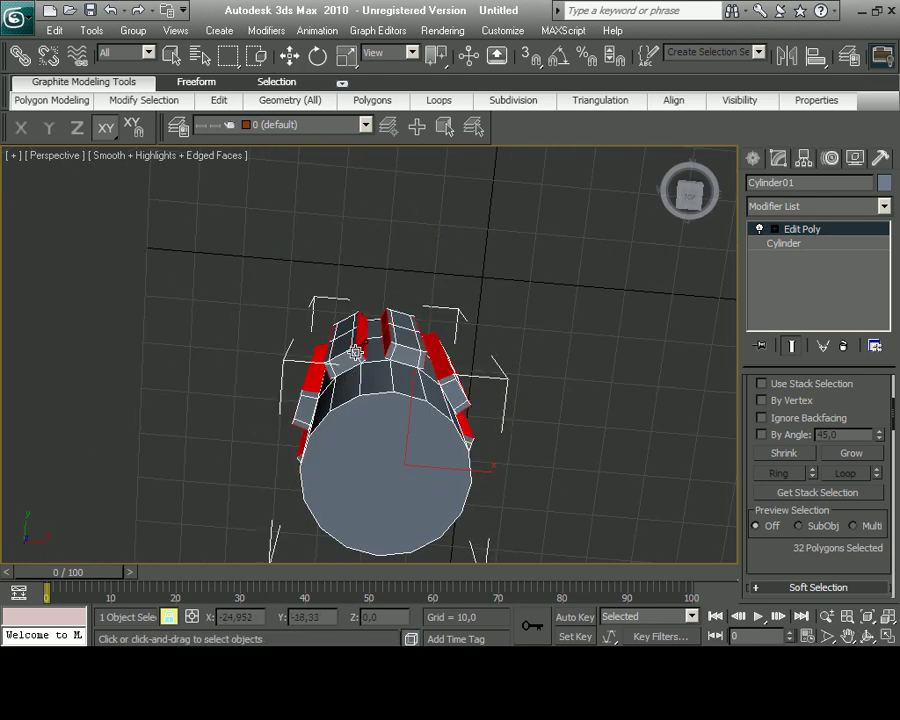
pyautogui.click(411, 337)
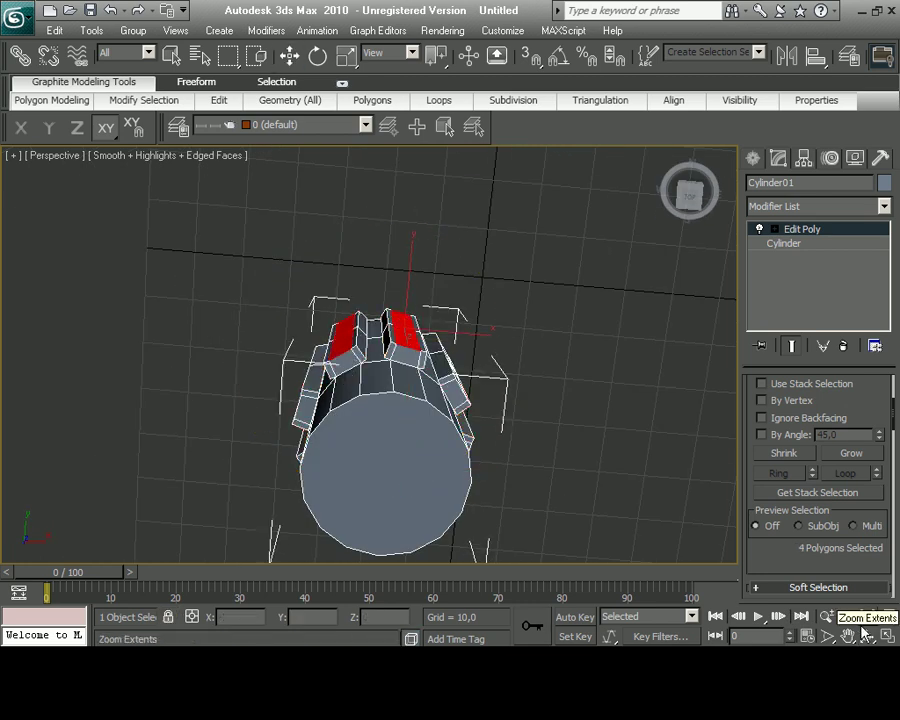
pyautogui.keyDown('alt'); pyautogui.moveTo(380, 330); pyautogui.dragTo(287, 191, button='middle'); pyautogui.keyUp('alt')
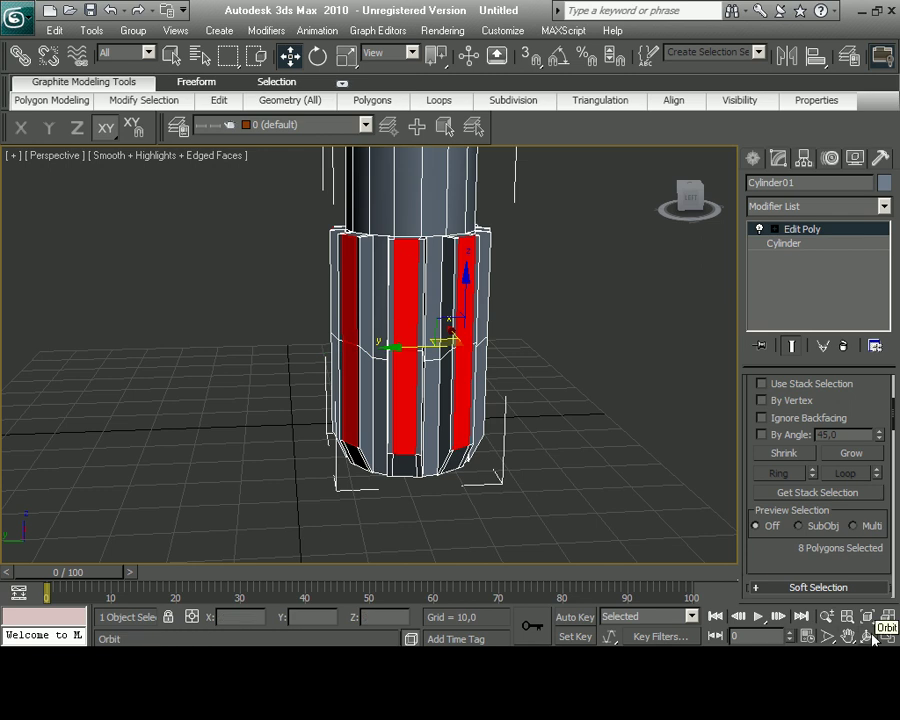
pyautogui.keyDown('alt'); pyautogui.moveTo(440, 380); pyautogui.dragTo(380, 300, button='middle'); pyautogui.keyUp('alt')
pyautogui.keyDown('ctrl'); pyautogui.click(363, 400); pyautogui.keyUp('ctrl')
pyautogui.keyDown('alt'); pyautogui.moveTo(352, 424); pyautogui.dragTo(370, 456, button='middle'); pyautogui.keyUp('alt')
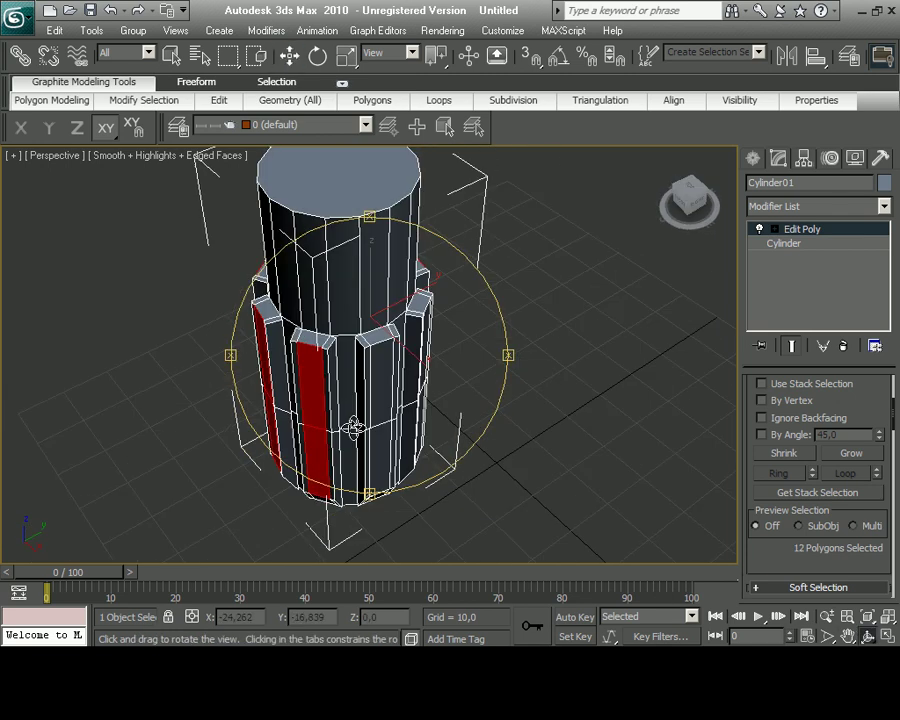
pyautogui.keyDown('ctrl'); pyautogui.click(414, 300); pyautogui.keyUp('ctrl')
pyautogui.moveTo(414, 300)
pyautogui.keyDown('alt'); pyautogui.mouseDown(button='middle')
pyautogui.moveTo(315, 435)
pyautogui.moveTo(241, 356)
pyautogui.moveTo(257, 463)
pyautogui.mouseUp(button='middle'); pyautogui.keyUp('alt')
# Switch to the Top view and return to Select Object mode
pyautogui.press('t')
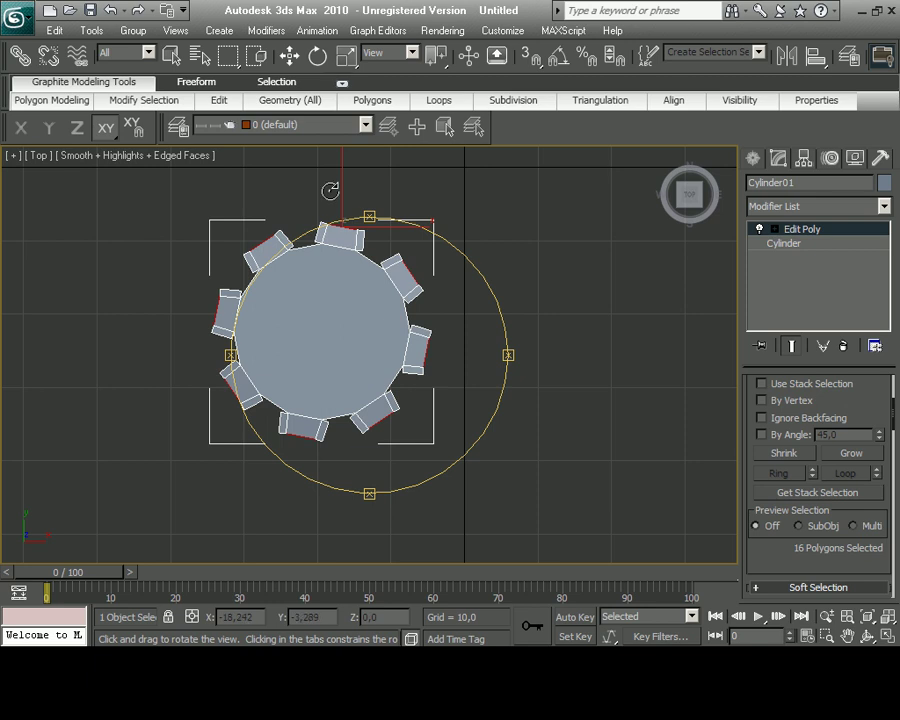
pyautogui.rightClick(304, 260)
pyautogui.click(332, 312)
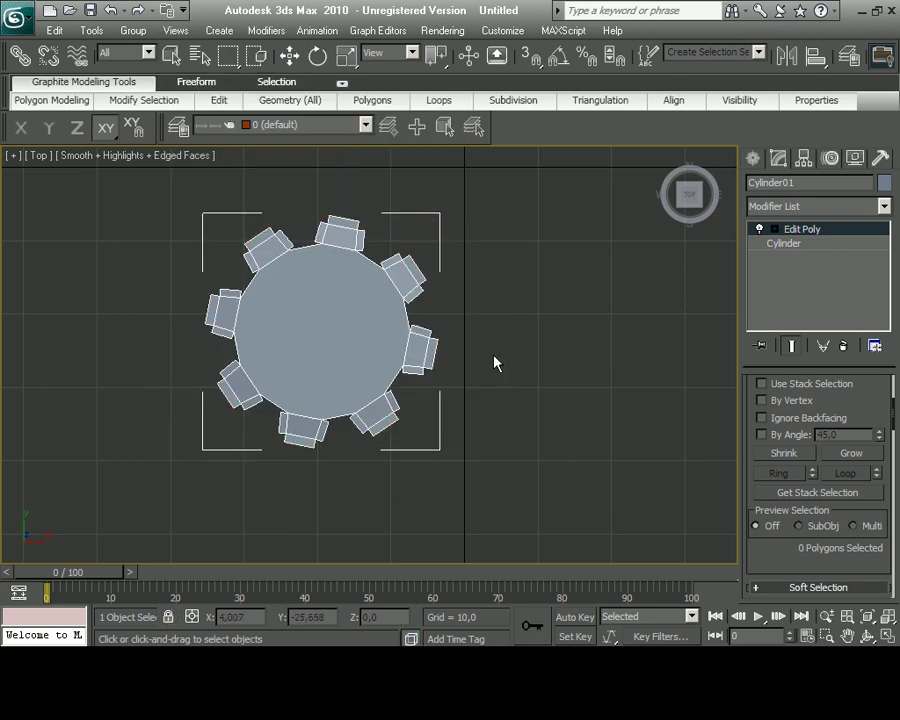
# Select the ridge blocks in Top view, scale them uniformly to 82%, and deselect
pyautogui.click(296, 428)
pyautogui.keyDown('ctrl'); pyautogui.click(388, 420); pyautogui.keyUp('ctrl')
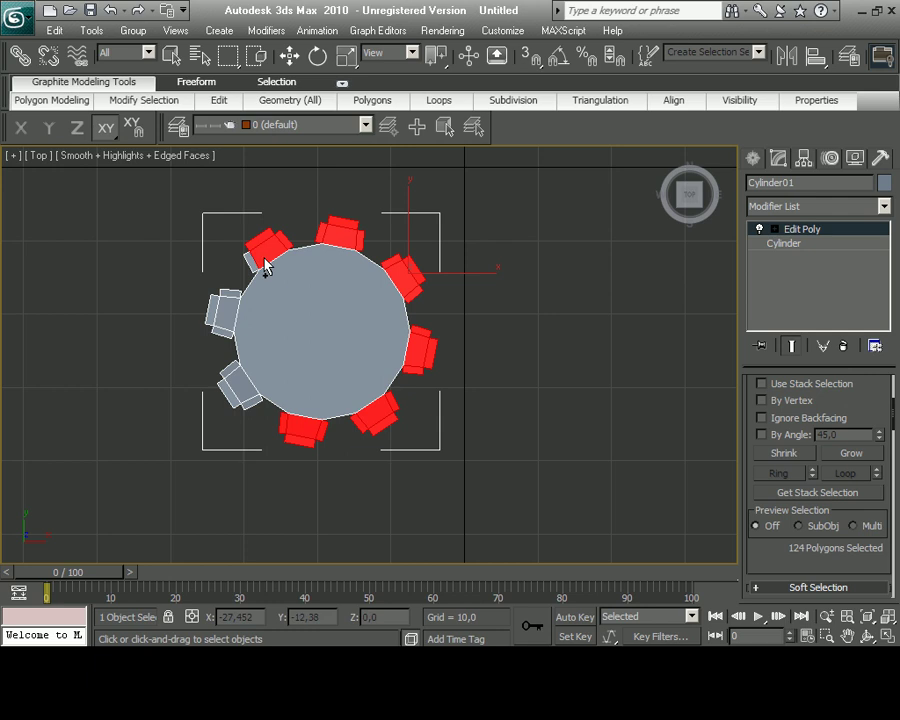
pyautogui.keyDown('ctrl'); pyautogui.click(242, 416); pyautogui.keyUp('ctrl')
pyautogui.hotkey('ctrl', 'z')
pyautogui.keyDown('ctrl'); pyautogui.click(247, 415); pyautogui.keyUp('ctrl')
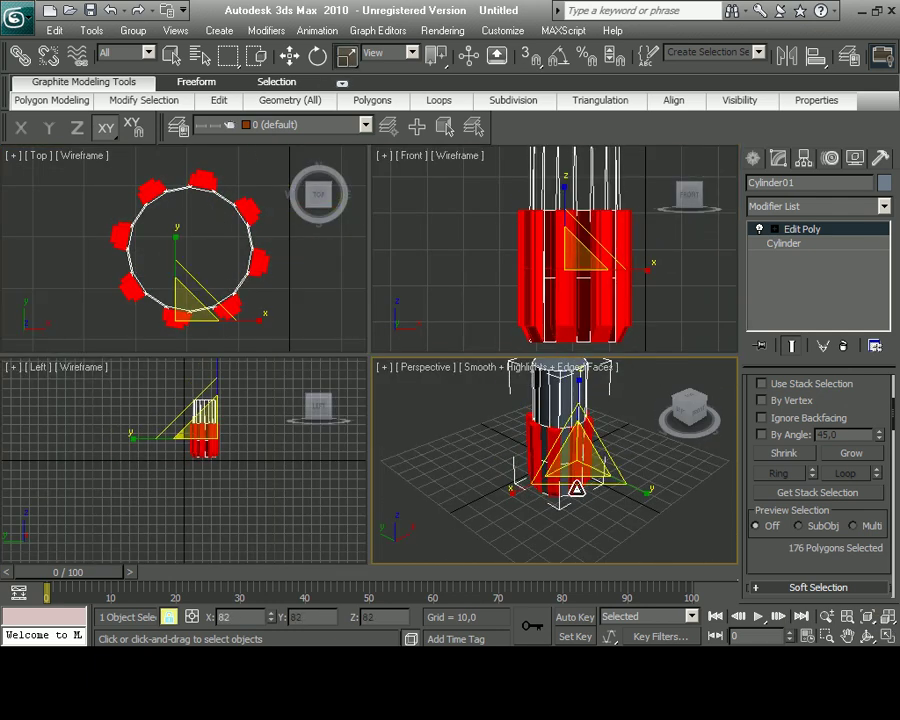
pyautogui.rightClick(659, 331)
pyautogui.click(675, 328)
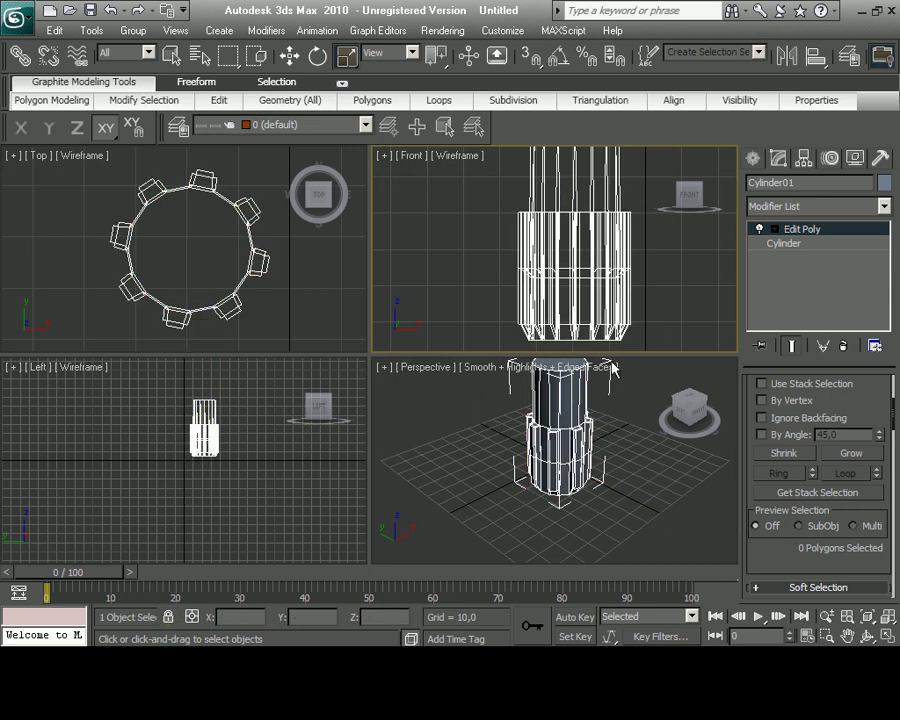
# Select a ring of vertices across the hilt at Vertex level
pyautogui.press('1')
pyautogui.moveTo(490, 200); pyautogui.dragTo(615, 232)
pyautogui.press('w')
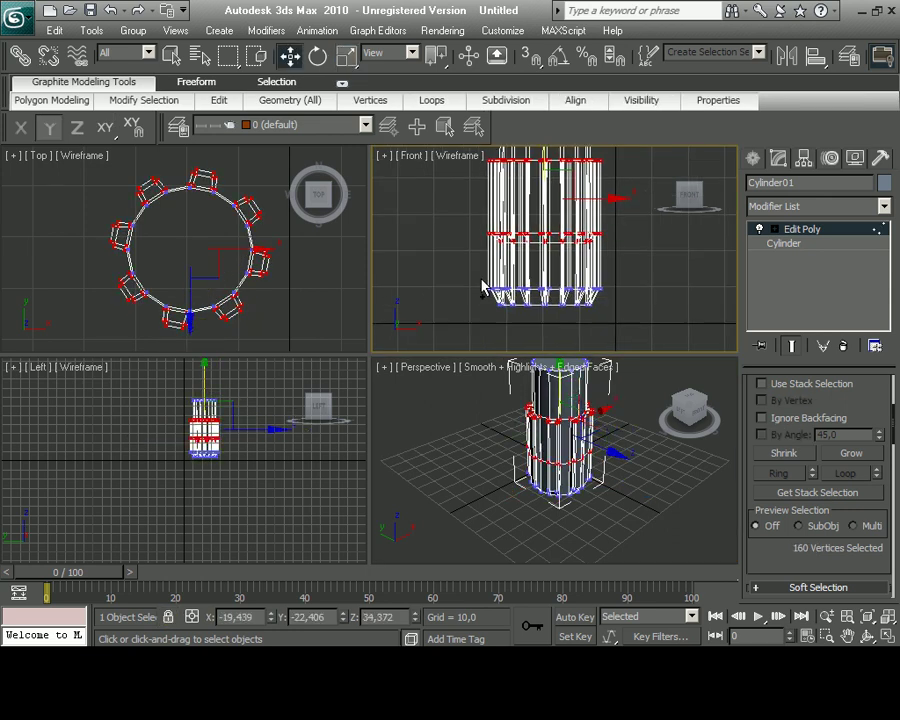
# Scale the vertex ring in Top view and extrude the cylinder's top cap upward
pyautogui.rightClick(197, 277)
pyautogui.press('r')
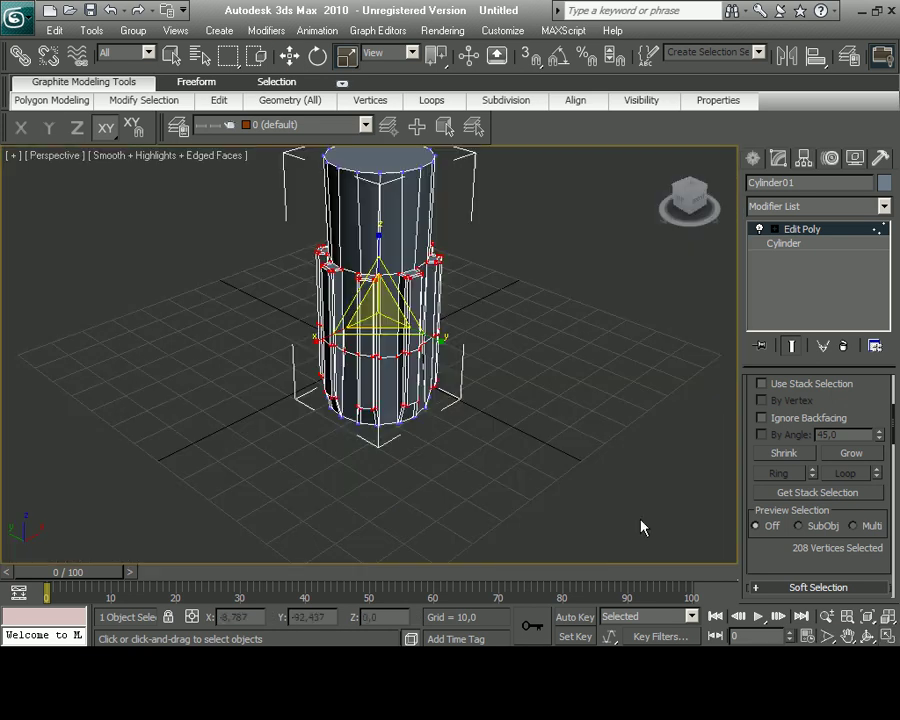
pyautogui.press('4')
pyautogui.click(367, 265)
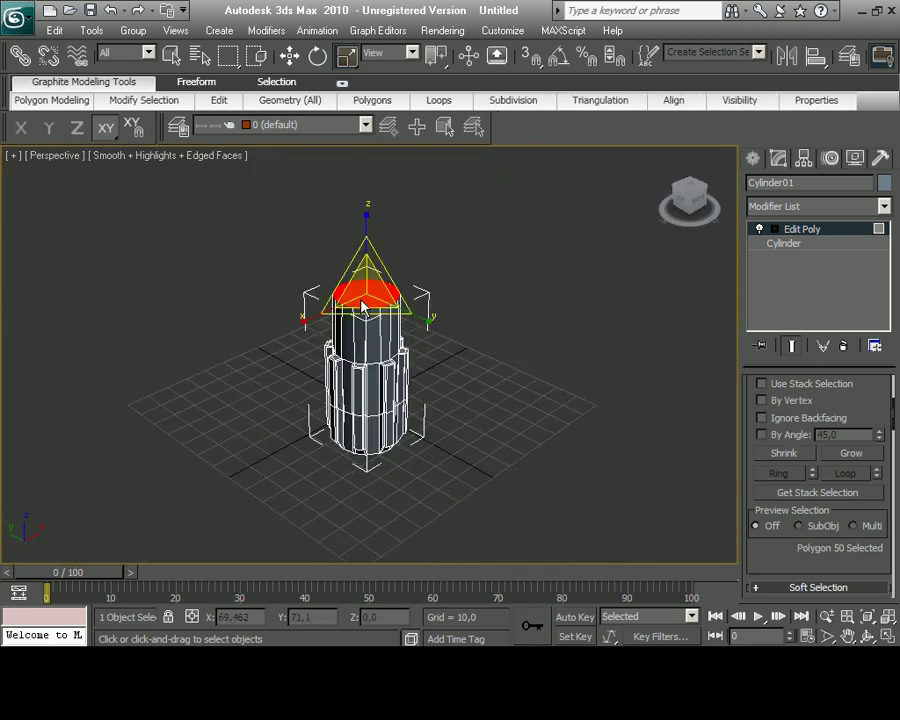
pyautogui.rightClick(345, 310)
pyautogui.click(300, 340)
# Move a row of vertices down in the Front view, then return to Polygon level
pyautogui.hotkey('alt', 'w')
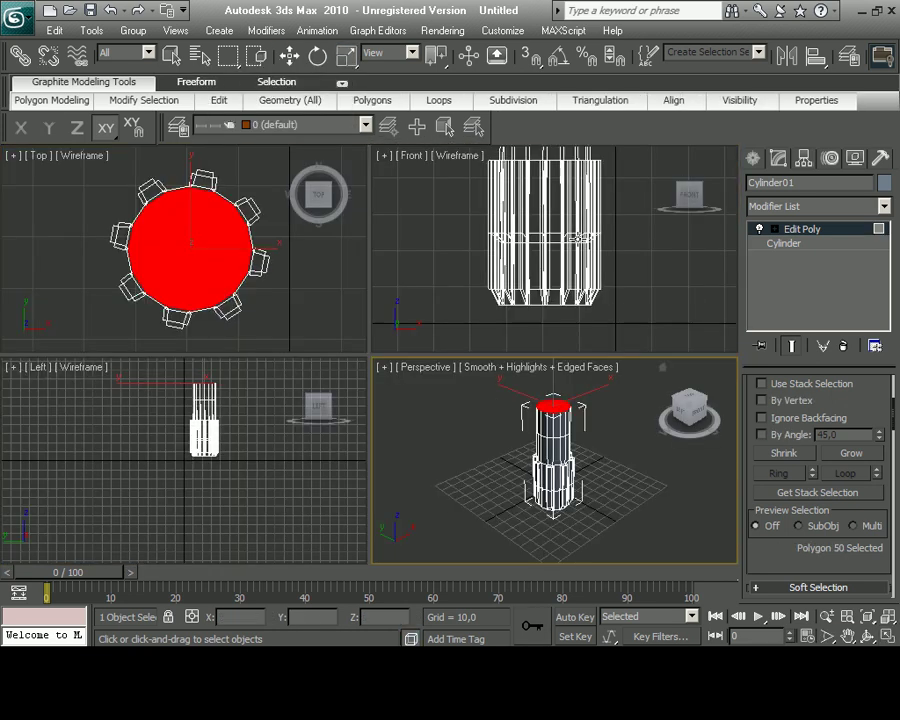
pyautogui.hotkey('alt', 'w')
pyautogui.scroll(3, 400, 390)
pyautogui.scroll(-2, 400, 390)
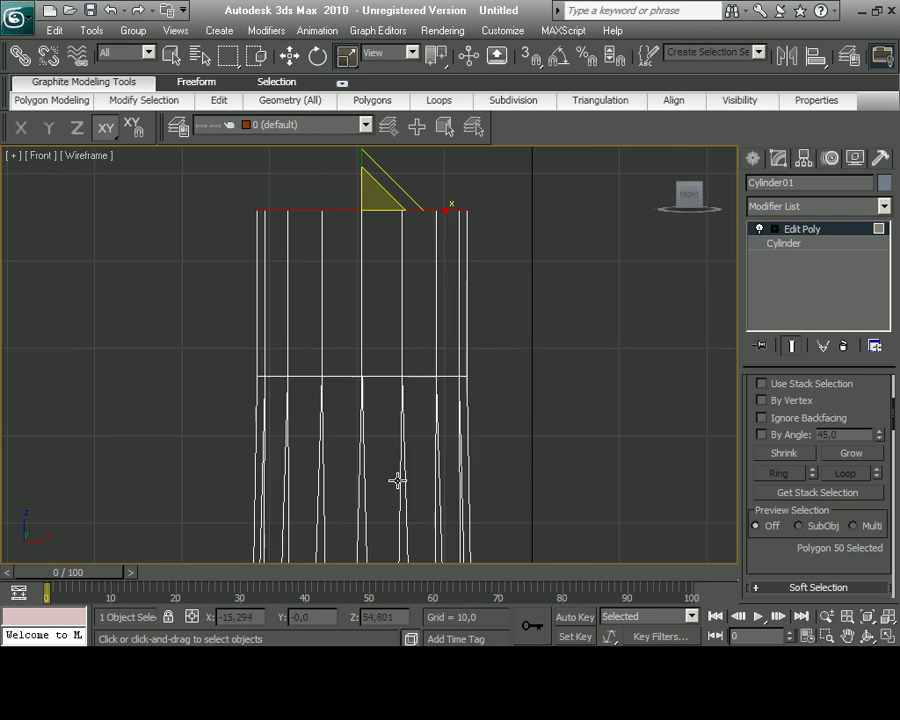
pyautogui.press('1')
pyautogui.press('w')
pyautogui.moveTo(367, 378); pyautogui.dragTo(363, 482)
pyautogui.rightClick(286, 405)
pyautogui.click(293, 430)
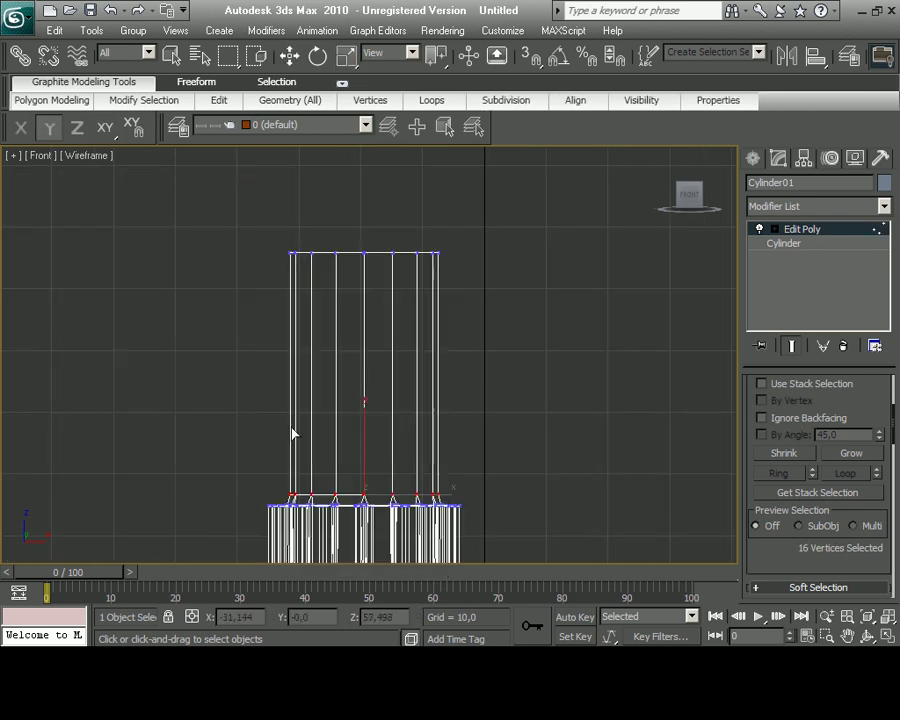
pyautogui.press('4')
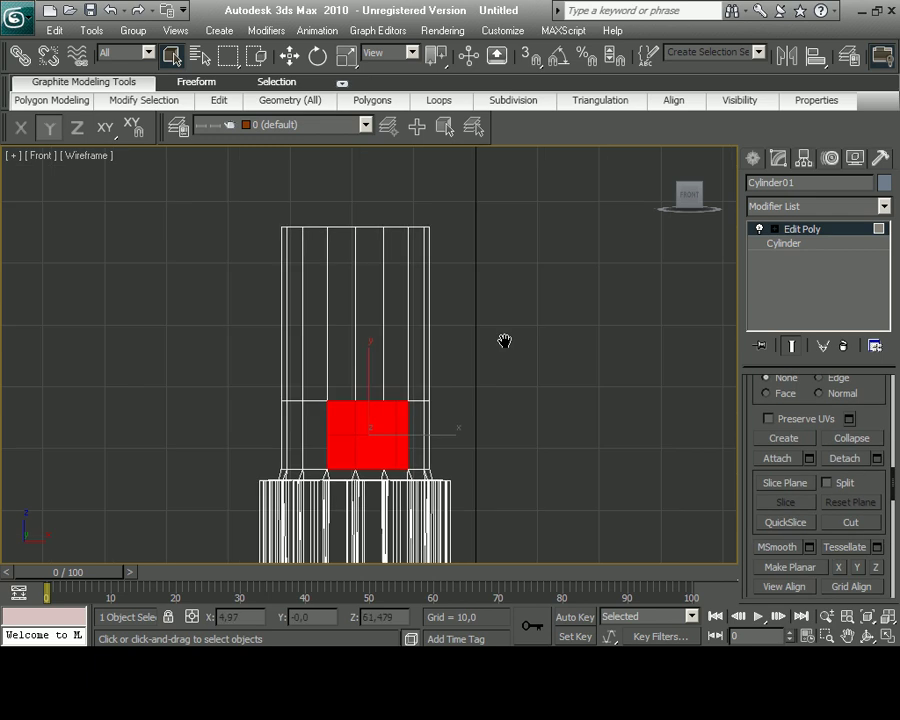
# Extrude the front face patch by 0.19 using the Extrude settings
pyautogui.scroll(5, 460, 368)
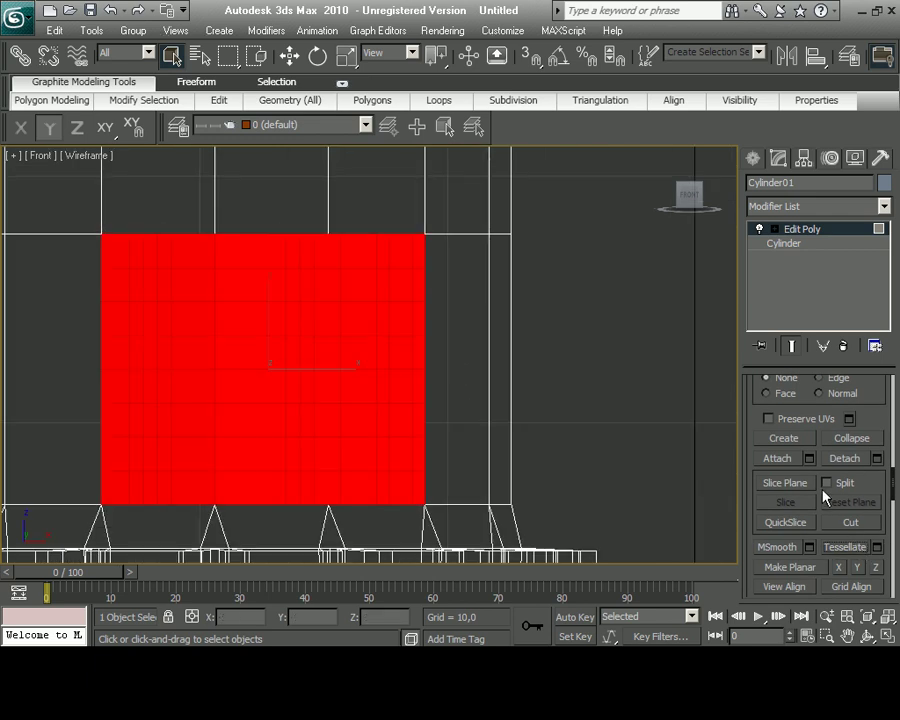
pyautogui.rightClick(280, 350)
pyautogui.click(890, 634)
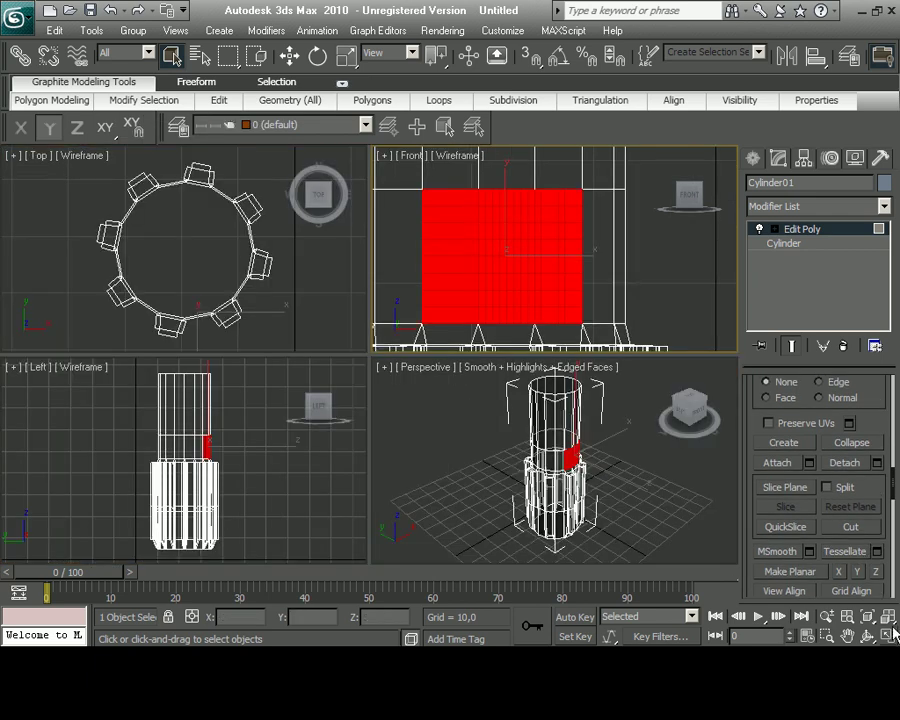
pyautogui.rightClick(663, 528)
pyautogui.hotkey('alt', 'w')
pyautogui.scroll(5, 532, 482)
pyautogui.scroll(1, 872, 510)
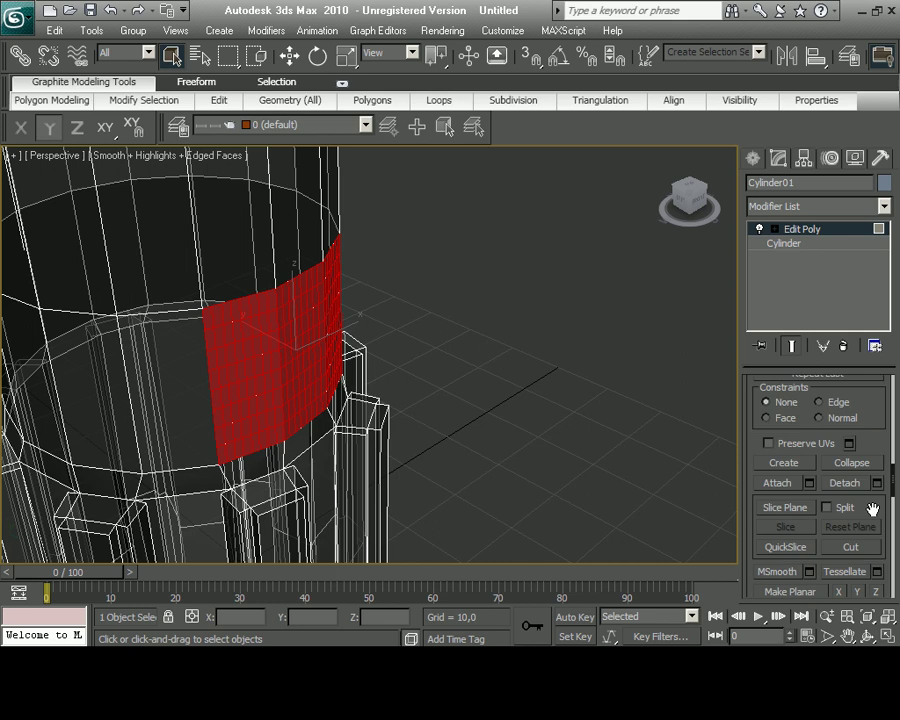
pyautogui.scroll(5, 872, 510)
pyautogui.click(809, 443)
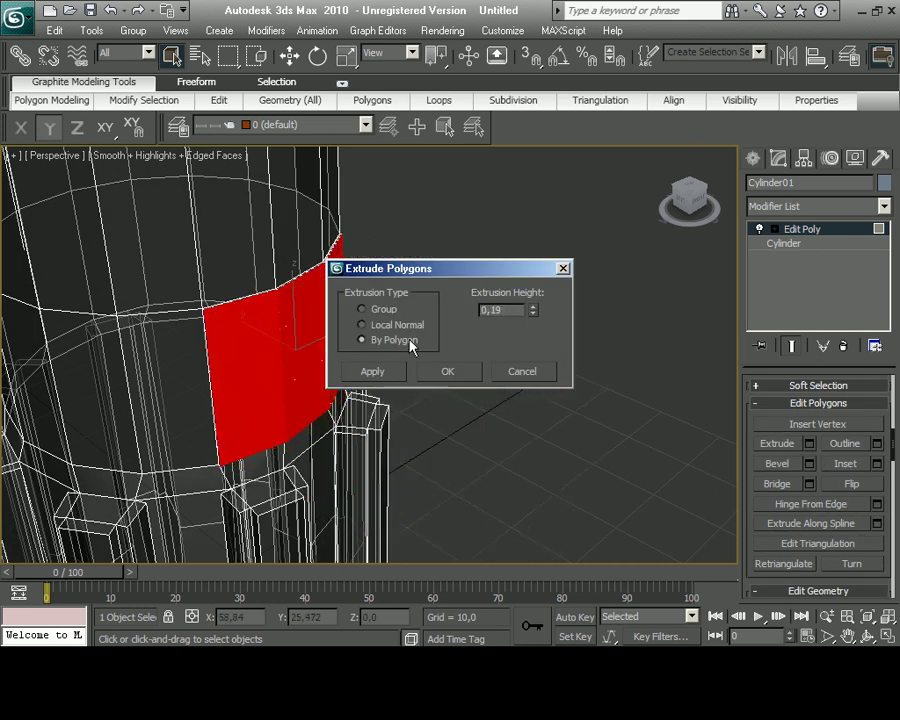
pyautogui.press('Return')
# Inset each small face of the patch By Polygon
pyautogui.click(888, 638)
pyautogui.rightClick(544, 247)
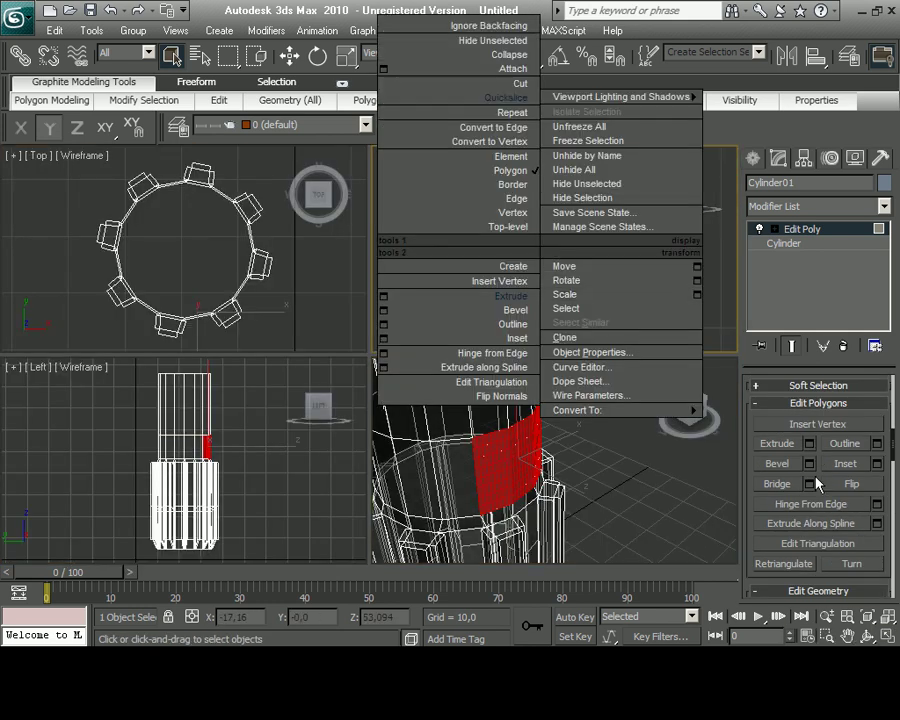
pyautogui.click(876, 463)
pyautogui.click(362, 325)
pyautogui.click(533, 316)
pyautogui.moveTo(533, 318); pyautogui.dragTo(533, 300)
pyautogui.press('Return')
# Extrude the inset cells into a raised grille and clear the face selection
pyautogui.click(809, 443)
pyautogui.click(447, 371)
pyautogui.click(643, 509)
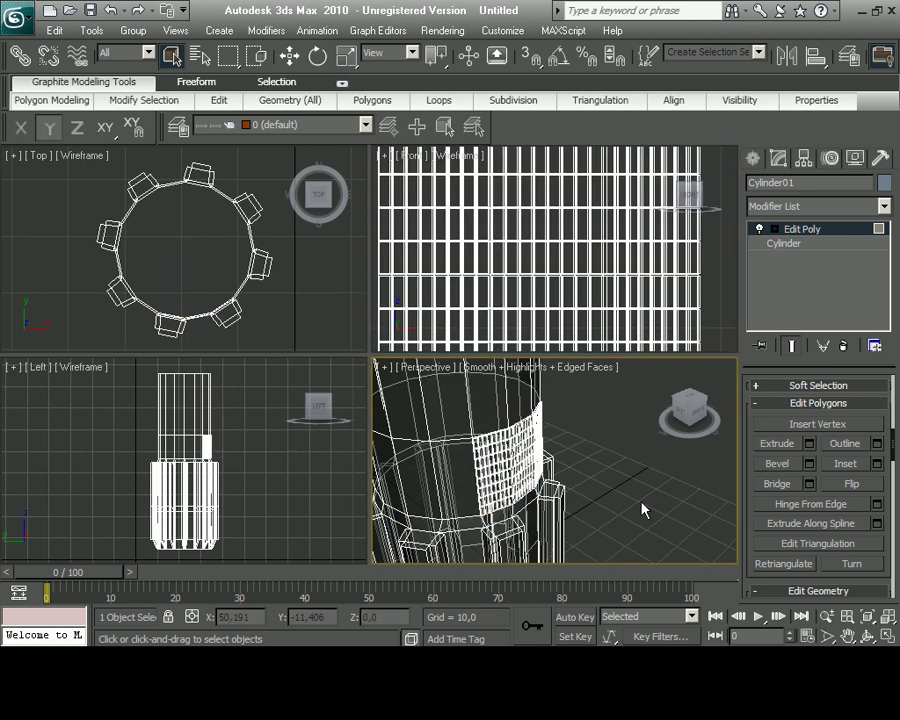
pyautogui.click(884, 634)
pyautogui.press('F4')
pyautogui.hotkey('ctrl', 'r')
pyautogui.moveTo(381, 399); pyautogui.dragTo(279, 368)
# Select the hilt's top cap polygon from an overhead Perspective angle
pyautogui.scroll(-5, 300, 370)
pyautogui.press('F4')
pyautogui.scroll(-3, 333, 372)
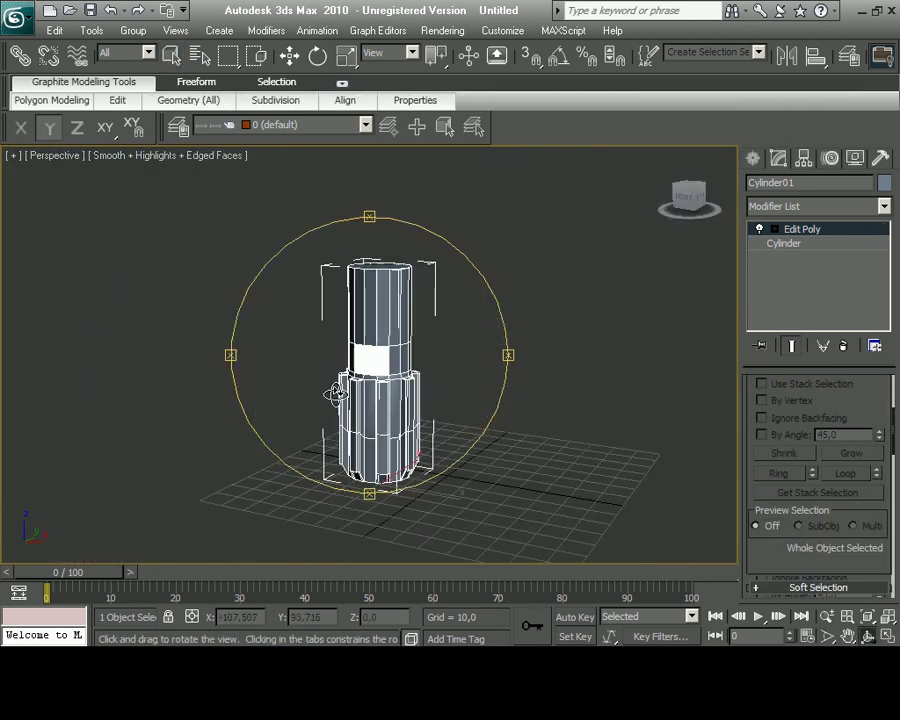
pyautogui.moveTo(333, 372); pyautogui.dragTo(333, 320)
pyautogui.scroll(5, 380, 300)
pyautogui.press('q')
pyautogui.click(400, 350)
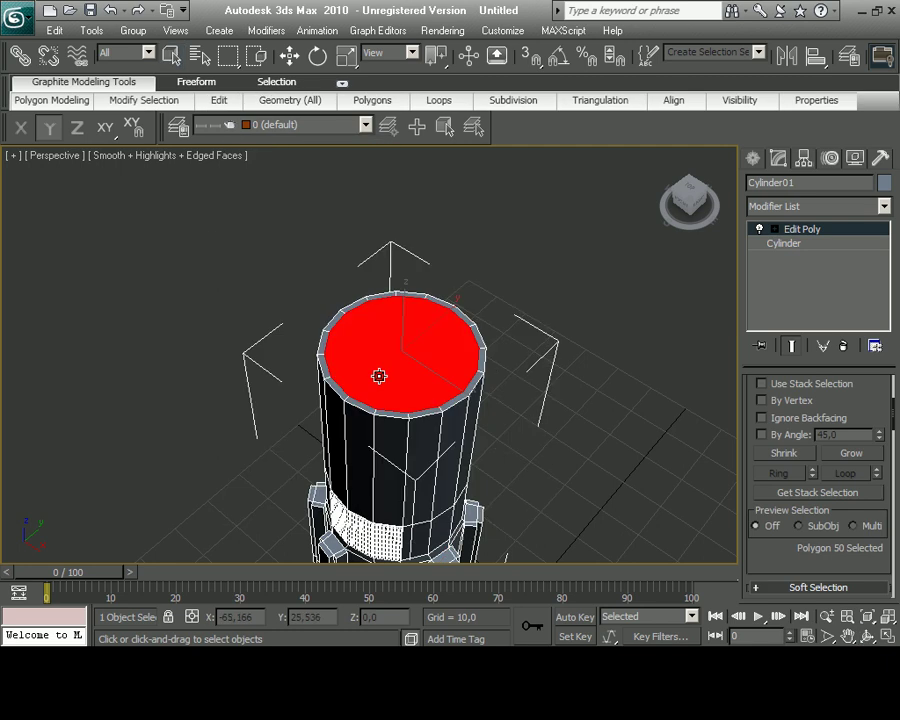
# Extrude the top cap upward in the maximized Left view
pyautogui.hotkey('alt', 'w')
pyautogui.rightClick(180, 470)
pyautogui.hotkey('alt', 'w')
pyautogui.scroll(3, 418, 448)
pyautogui.rightClick(418, 448)
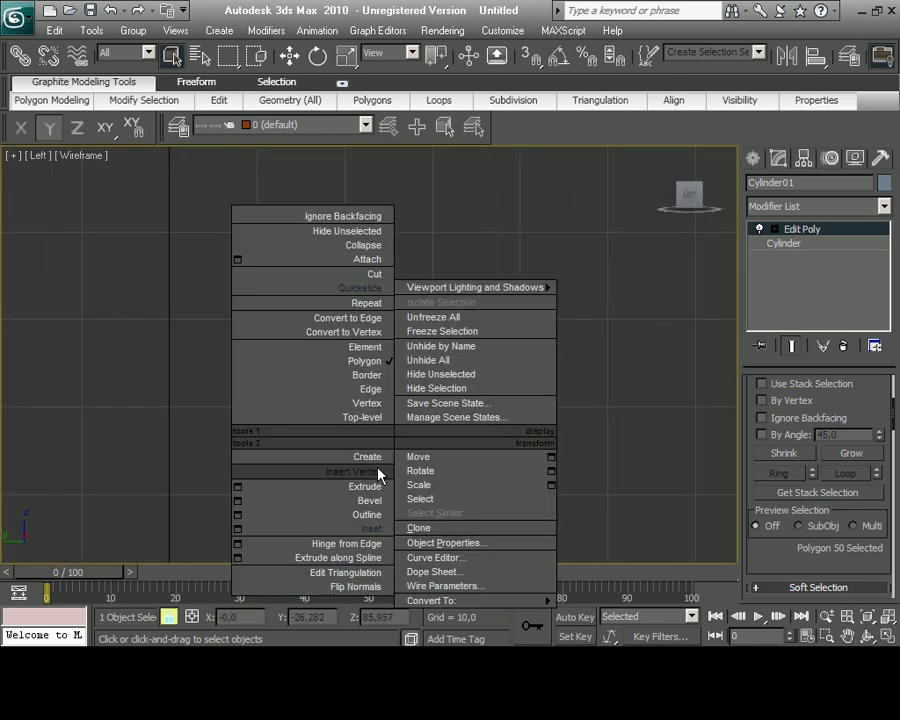
pyautogui.click(362, 482)
pyautogui.moveTo(389, 443); pyautogui.dragTo(389, 206)
pyautogui.scroll(-4, 410, 339)
# Maximize the Perspective view, orbit closer, and select the face beside the grille
pyautogui.scroll(2, 468, 506)
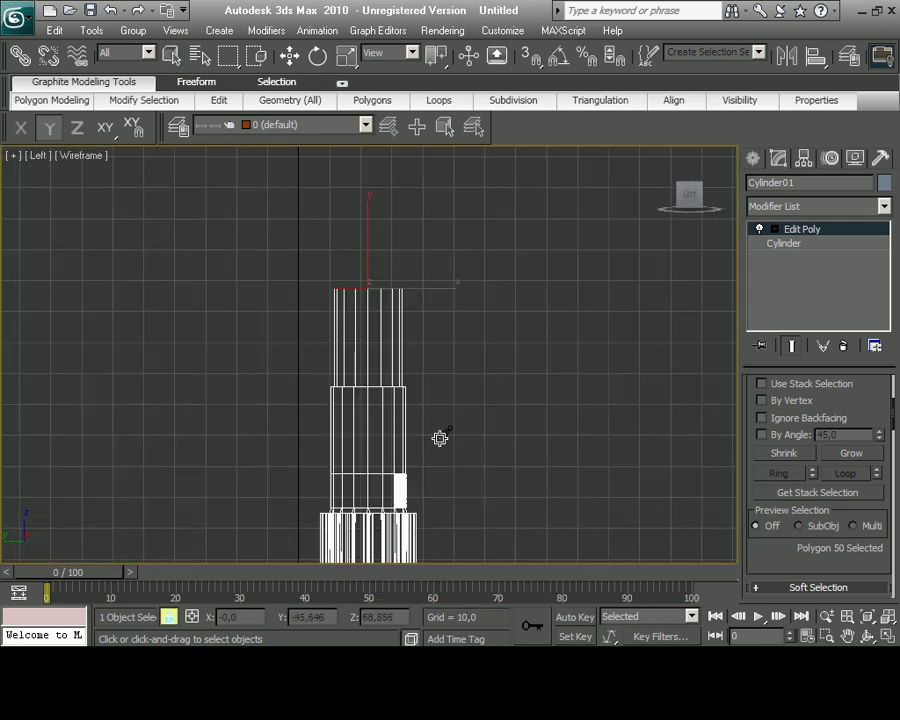
pyautogui.hotkey('alt', 'w')
pyautogui.rightClick(456, 437)
pyautogui.hotkey('alt', 'w')
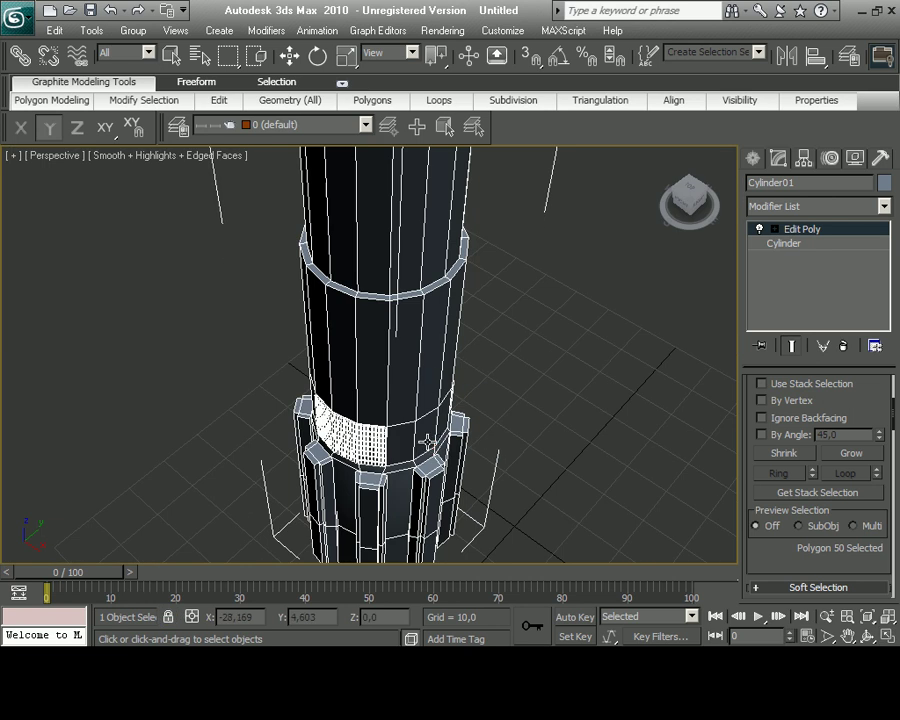
pyautogui.keyDown('alt'); pyautogui.moveTo(465, 428); pyautogui.dragTo(405, 366, button='middle'); pyautogui.keyUp('alt')
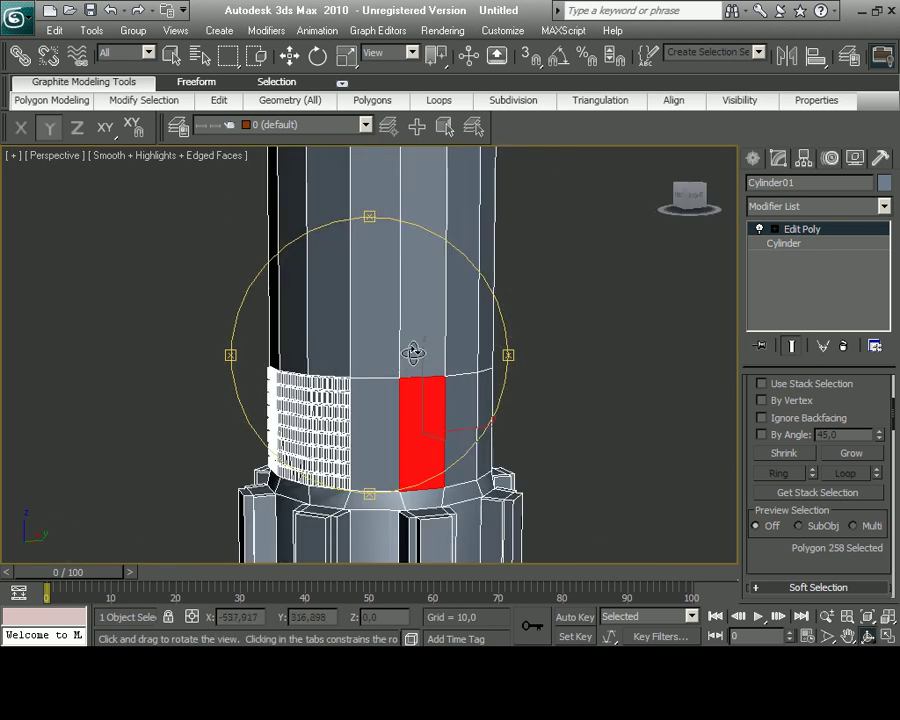
pyautogui.scroll(3, 413, 353)
pyautogui.click(440, 345)
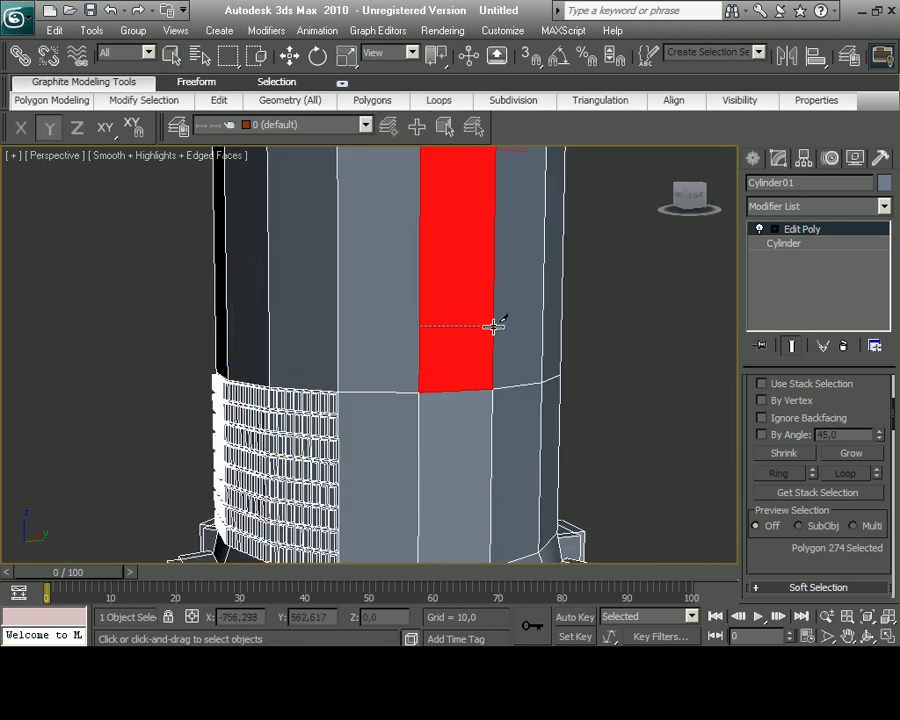
# Add the adjacent stacked face to the selection and nudge both faces slightly lower
pyautogui.scroll(-3, 481, 476)
pyautogui.rightClick(452, 462)
pyautogui.click(464, 454)
pyautogui.moveTo(458, 420); pyautogui.dragTo(452, 444)
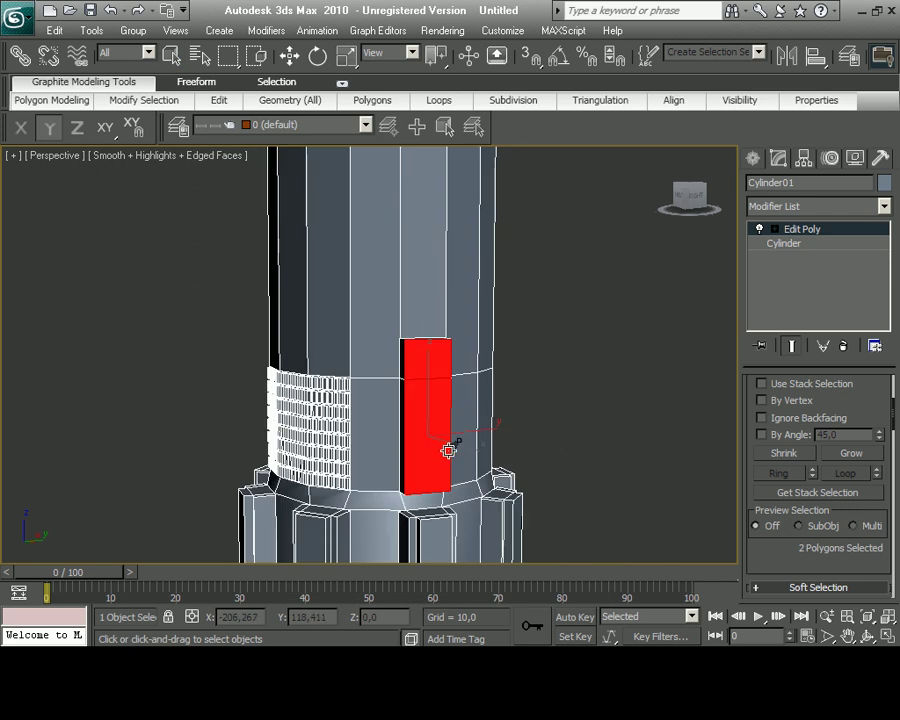
pyautogui.scroll(3, 454, 446)
pyautogui.rightClick(461, 444)
pyautogui.click(464, 452)
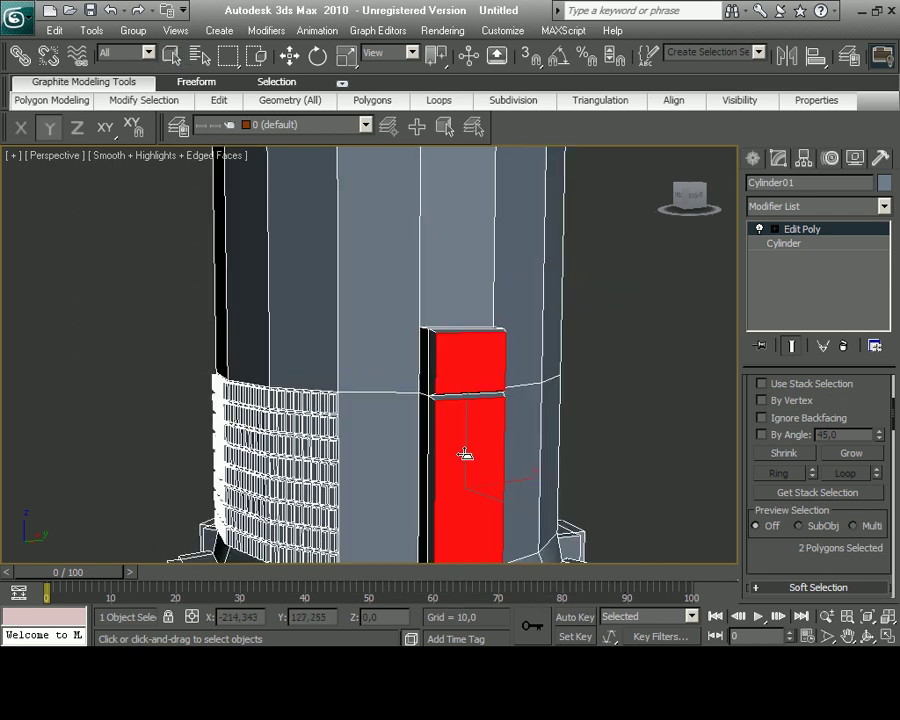
# Bevel the two side faces with height 0,56 and outline -0,1 into a tapered button
pyautogui.moveTo(751, 463); pyautogui.dragTo(751, 323)
pyautogui.click(809, 526)
pyautogui.moveTo(400, 265); pyautogui.dragTo(226, 216)
pyautogui.moveTo(460, 440); pyautogui.dragTo(450, 406)
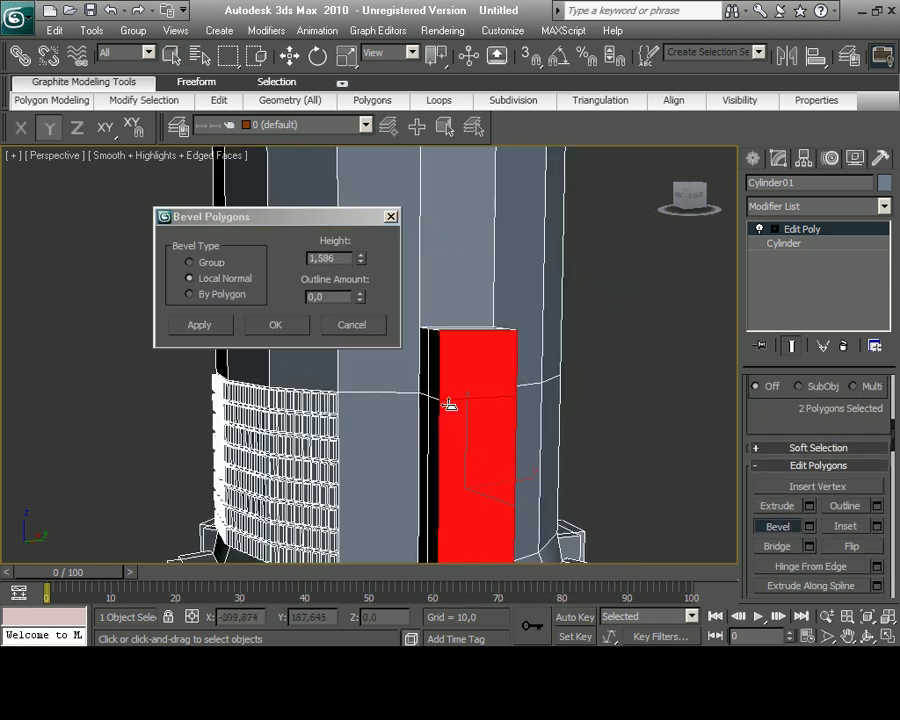
pyautogui.rightClick(360, 297)
pyautogui.rightClick(360, 260)
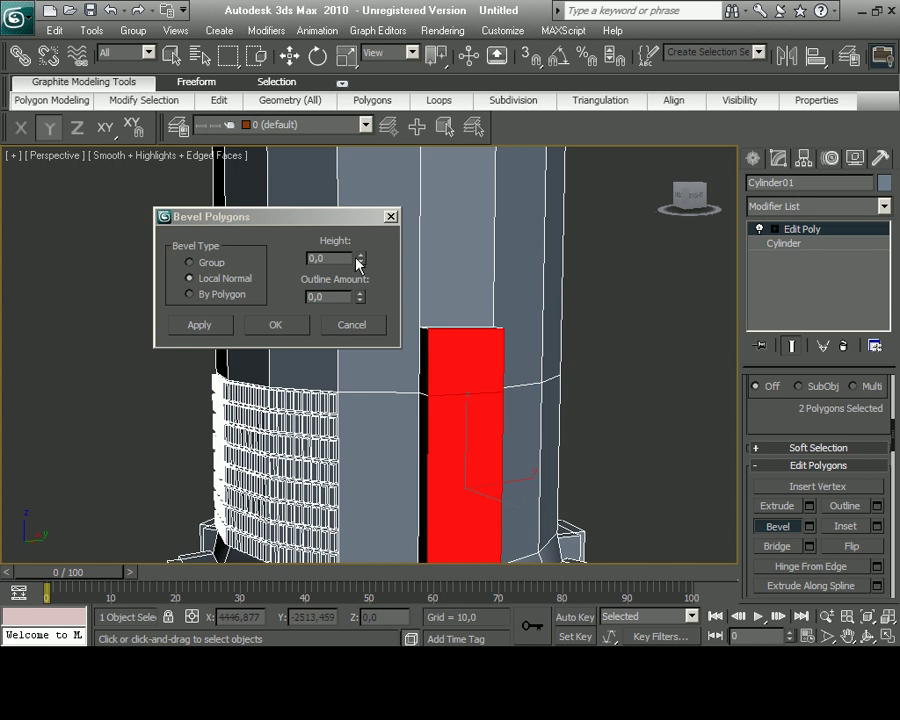
pyautogui.moveTo(360, 297); pyautogui.dragTo(355, 302)
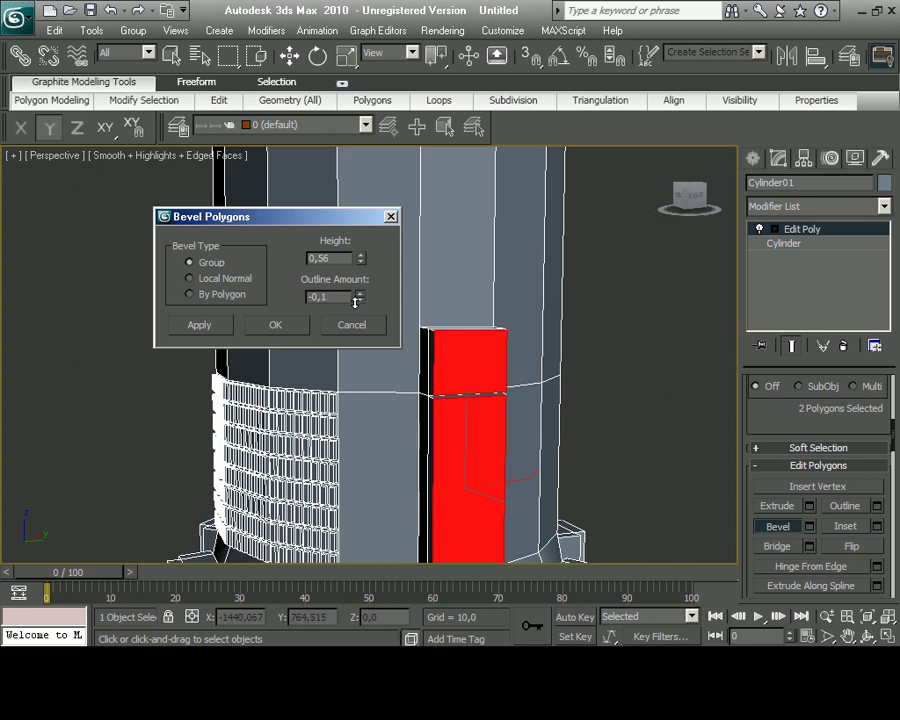
pyautogui.click(295, 325)
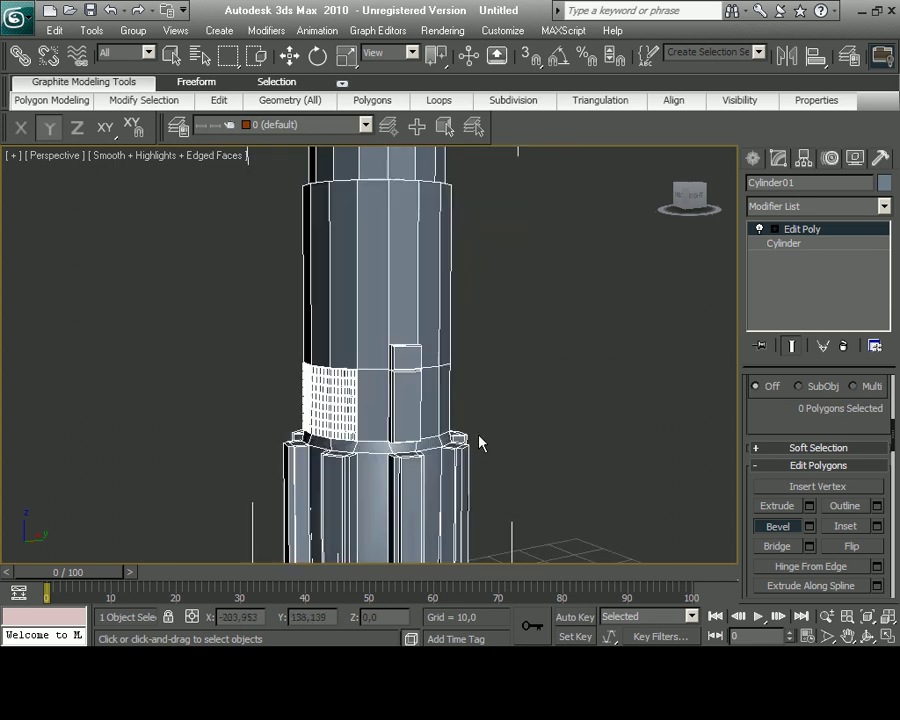
# Inset both button faces and subdivide the lower face into a finer grid
pyautogui.keyDown('ctrl'); pyautogui.click(398, 430); pyautogui.keyUp('ctrl')
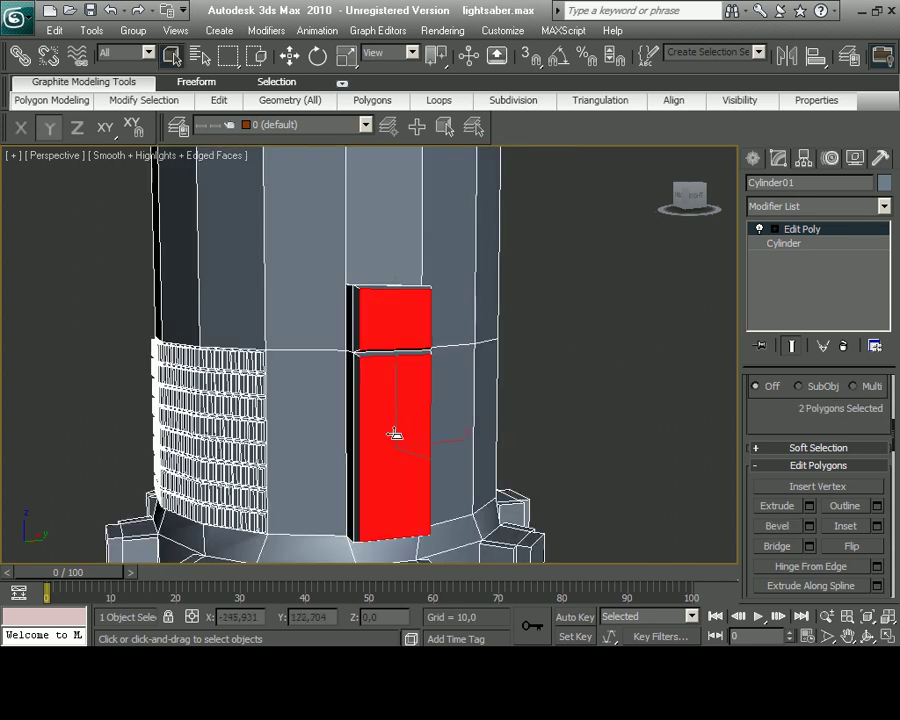
pyautogui.moveTo(395, 464); pyautogui.dragTo(396, 469)
pyautogui.scroll(-5, 870, 530)
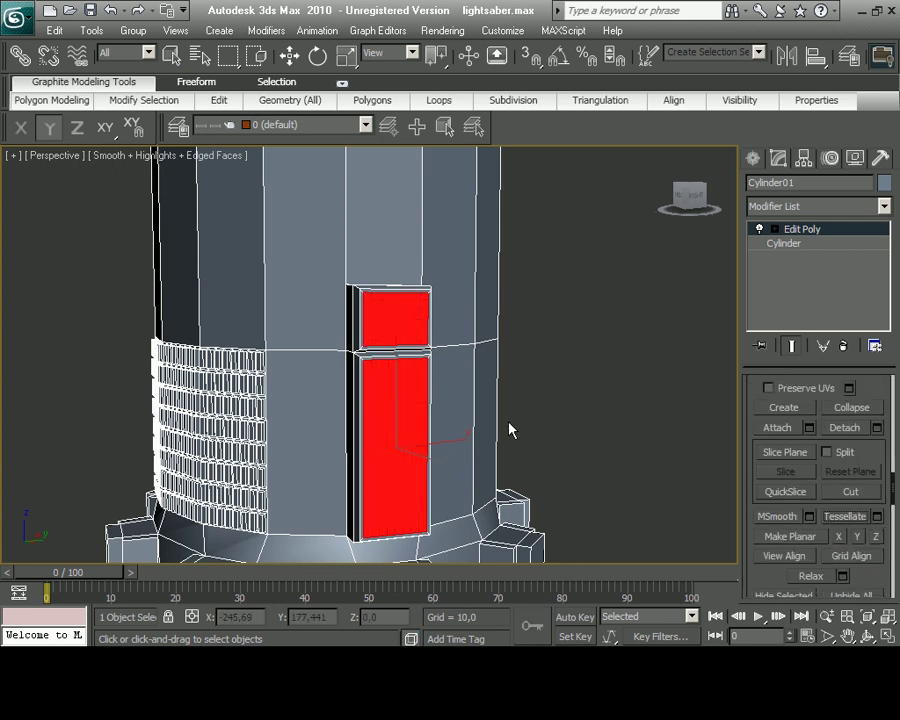
pyautogui.click(840, 514)
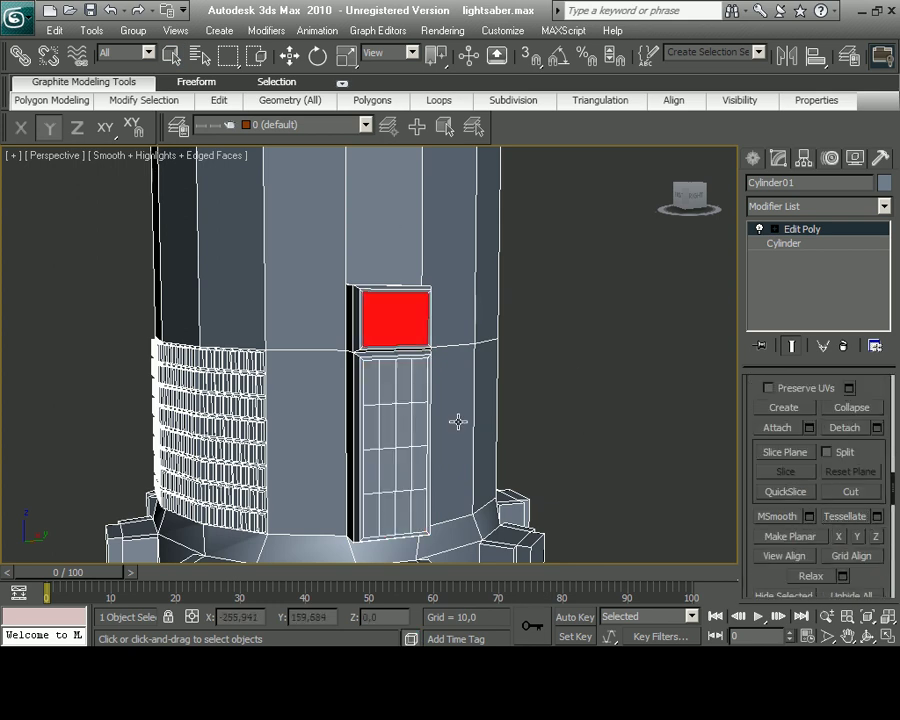
# Inset the lower panel's small cells individually by 0.198 and extrude them
pyautogui.click(396, 428)
pyautogui.scroll(5, 816, 455)
pyautogui.click(876, 494)
pyautogui.click(236, 276)
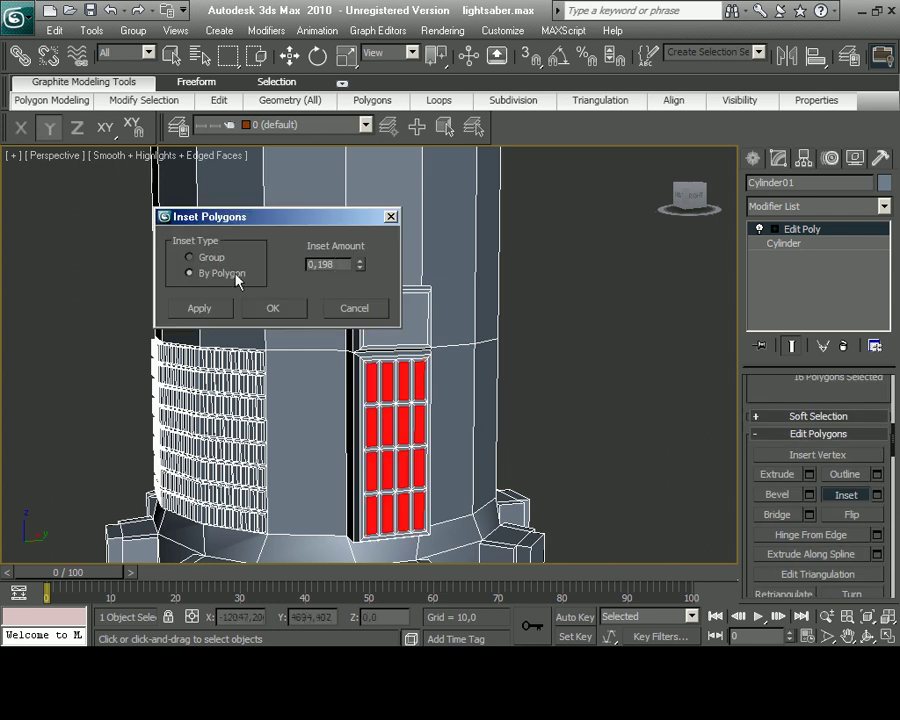
pyautogui.click(270, 304)
pyautogui.click(809, 474)
pyautogui.click(350, 319)
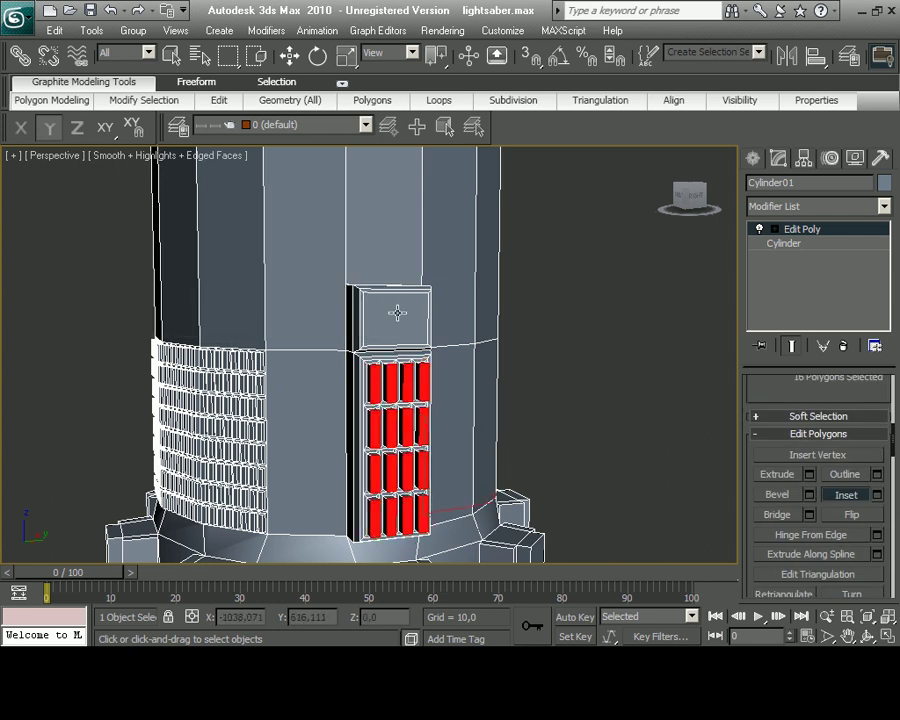
# Inset the upper face's cells by polygon 0.118 and extrude them 0.49
pyautogui.click(397, 311)
pyautogui.scroll(-5, 759, 535)
pyautogui.scroll(5, 852, 546)
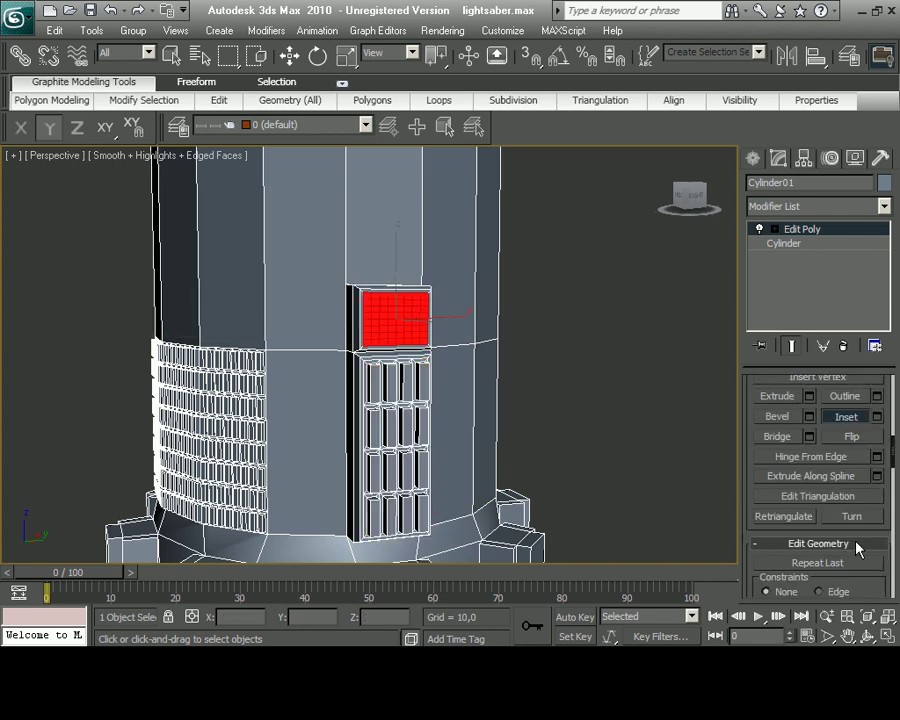
pyautogui.keyDown('shift'); pyautogui.click(841, 472); pyautogui.keyUp('shift')
pyautogui.moveTo(260, 216); pyautogui.dragTo(213, 347)
pyautogui.moveTo(313, 399); pyautogui.dragTo(316, 405)
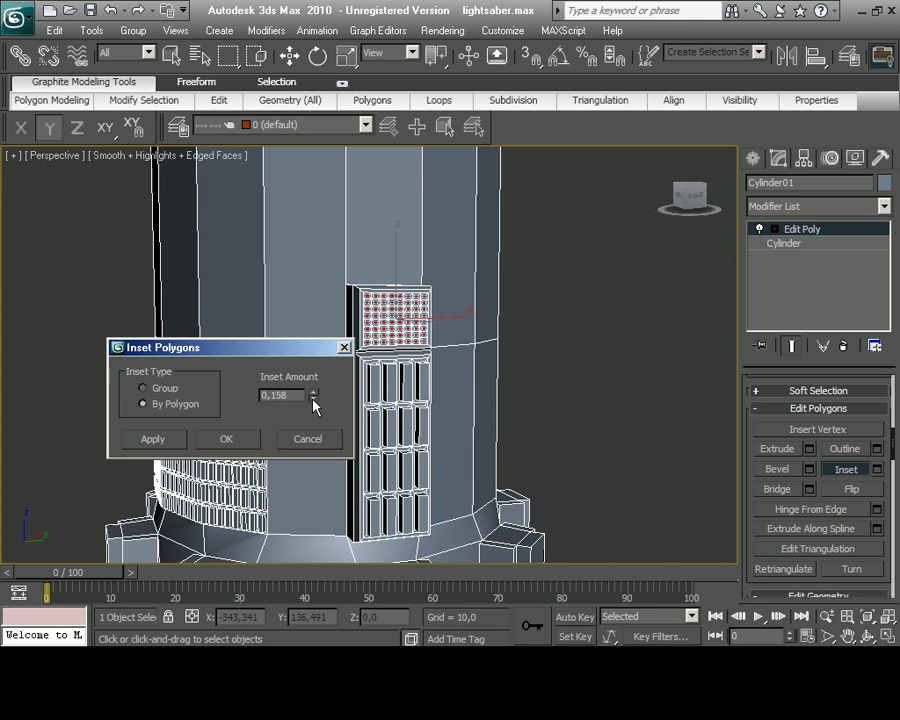
pyautogui.click(245, 446)
pyautogui.click(808, 450)
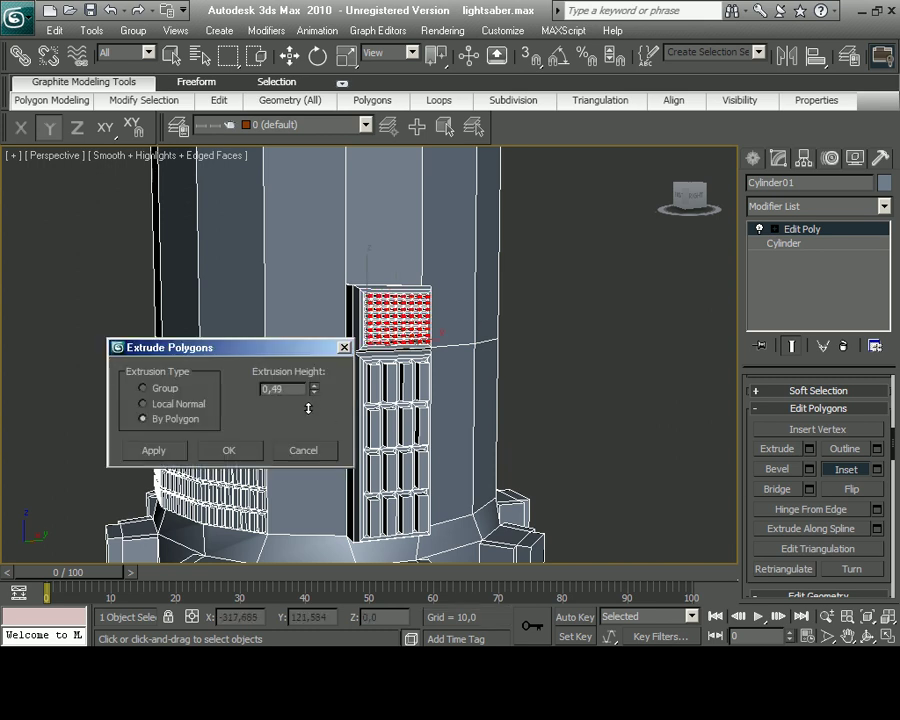
pyautogui.click(228, 450)
pyautogui.scroll(3, 494, 391)
# Frame the hilt in the Left view and select Cylinder01
pyautogui.scroll(5, 332, 395)
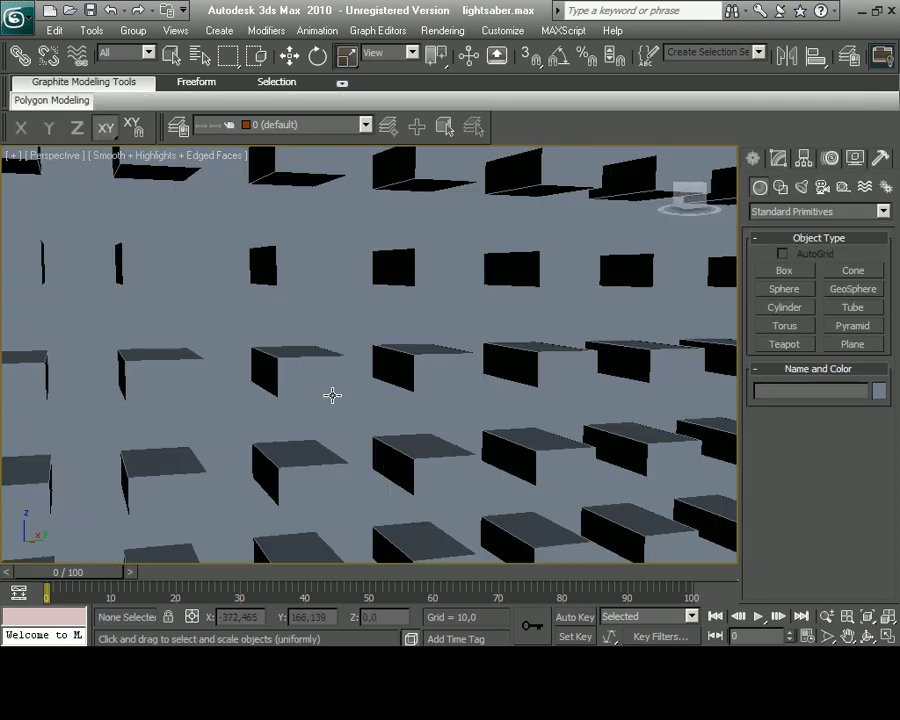
pyautogui.scroll(-5, 332, 395)
pyautogui.click(866, 634)
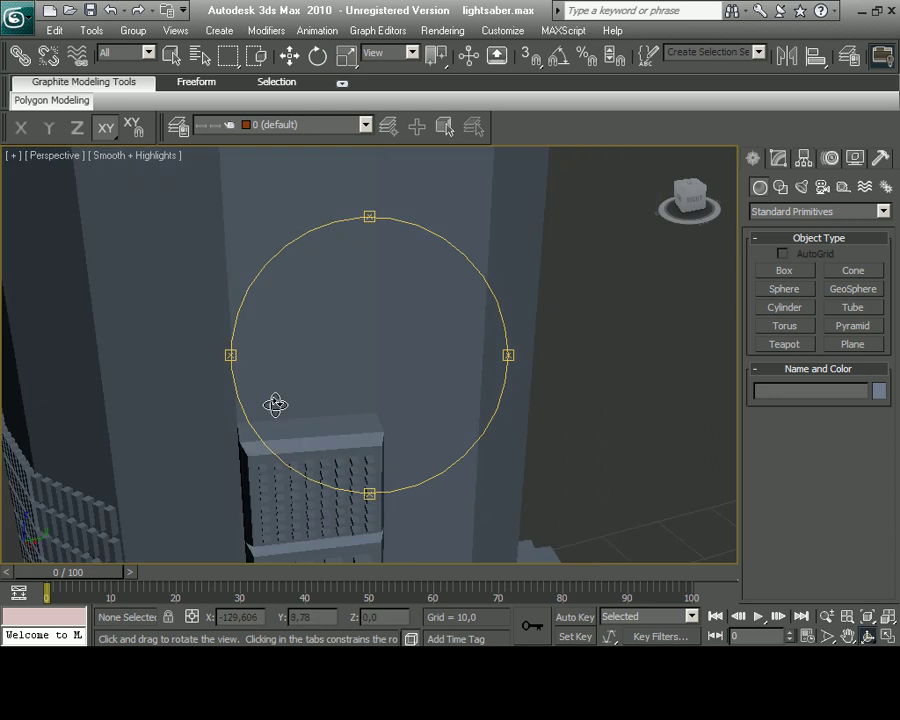
pyautogui.moveTo(275, 404)
pyautogui.mouseDown()
pyautogui.moveTo(398, 380)
pyautogui.moveTo(380, 396)
pyautogui.moveTo(344, 404)
pyautogui.moveTo(371, 385)
pyautogui.moveTo(394, 388)
pyautogui.moveTo(383, 440)
pyautogui.mouseUp()
pyautogui.hotkey('alt', 'w')
pyautogui.hotkey('alt', 'w')
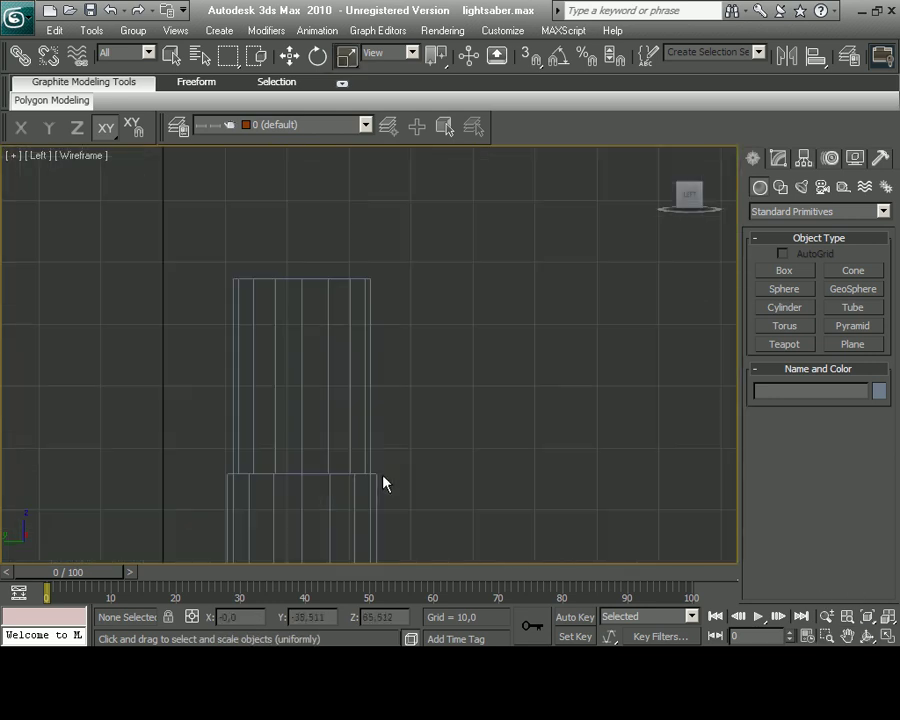
pyautogui.moveTo(384, 484); pyautogui.dragTo(392, 426, button='middle')
pyautogui.rightClick(340, 466)
pyautogui.click(340, 466)
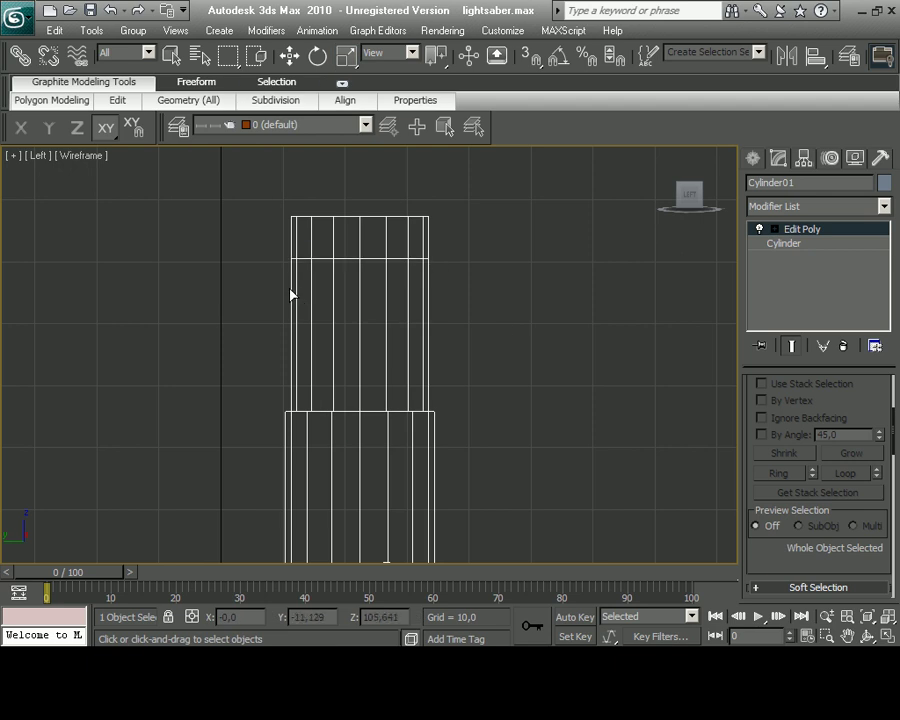
# At Vertex level, select the top rows of vertices and move them
pyautogui.press('1')
pyautogui.press('w')
pyautogui.moveTo(277, 212); pyautogui.dragTo(440, 300)
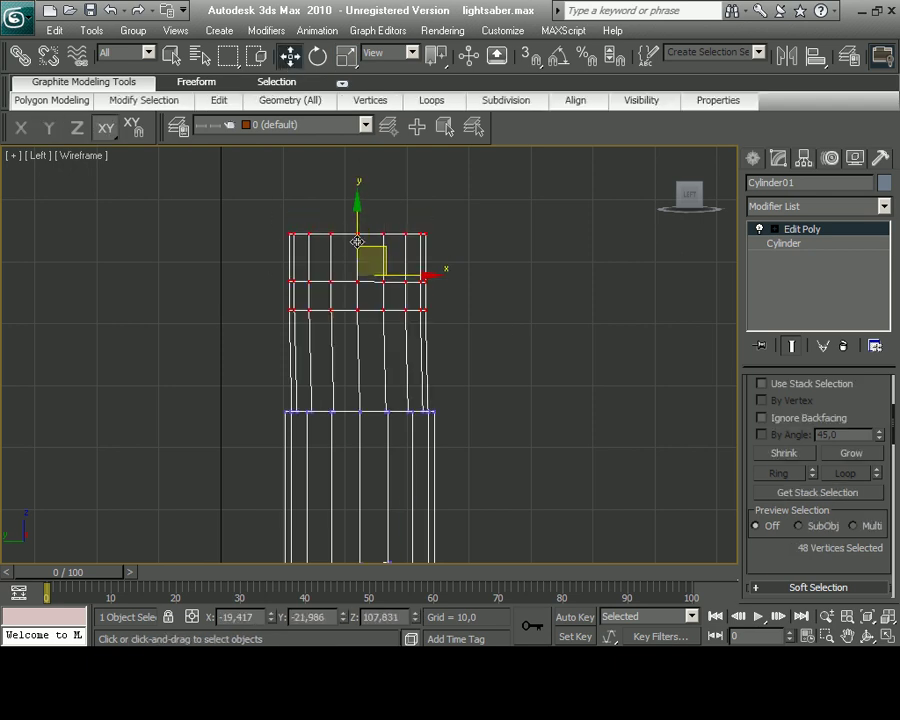
pyautogui.scroll(1, 367, 286)
pyautogui.moveTo(367, 286); pyautogui.dragTo(371, 281)
pyautogui.click(507, 315)
pyautogui.scroll(-2, 466, 403)
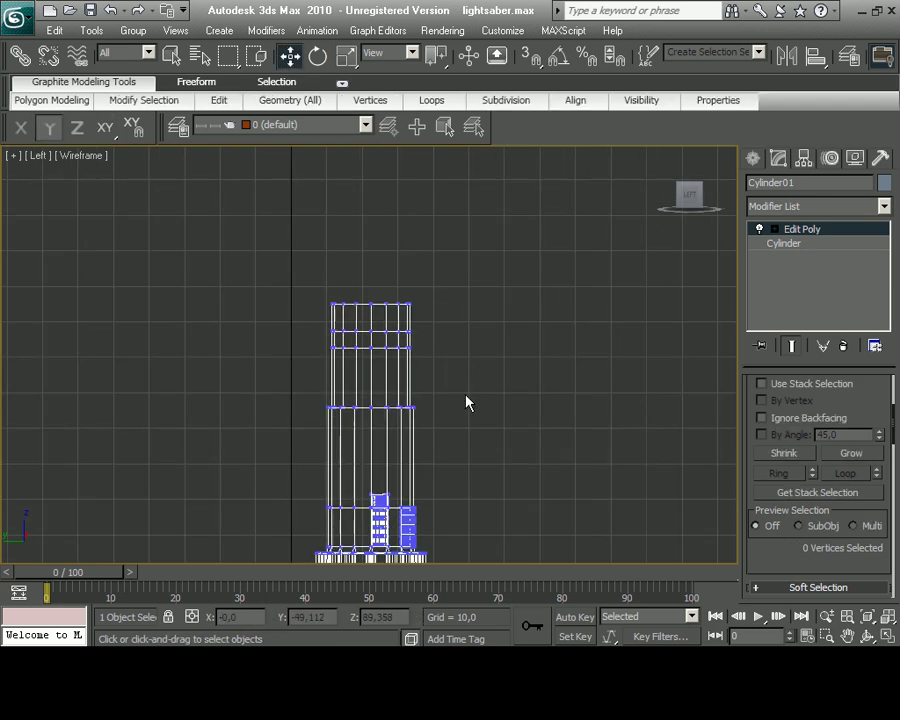
# Return to a shaded Perspective view at Polygon level and orbit around the hilt
pyautogui.press('4')
pyautogui.press('p')
pyautogui.press('F3')
pyautogui.press('F4')
pyautogui.moveTo(371, 361)
pyautogui.keyDown('alt'); pyautogui.mouseDown(button='middle')
pyautogui.moveTo(357, 486)
pyautogui.moveTo(415, 441)
pyautogui.mouseUp(button='middle'); pyautogui.keyUp('alt')
# Move the selected polygon slightly outward on the small block
pyautogui.press('w')
pyautogui.click(886, 636)
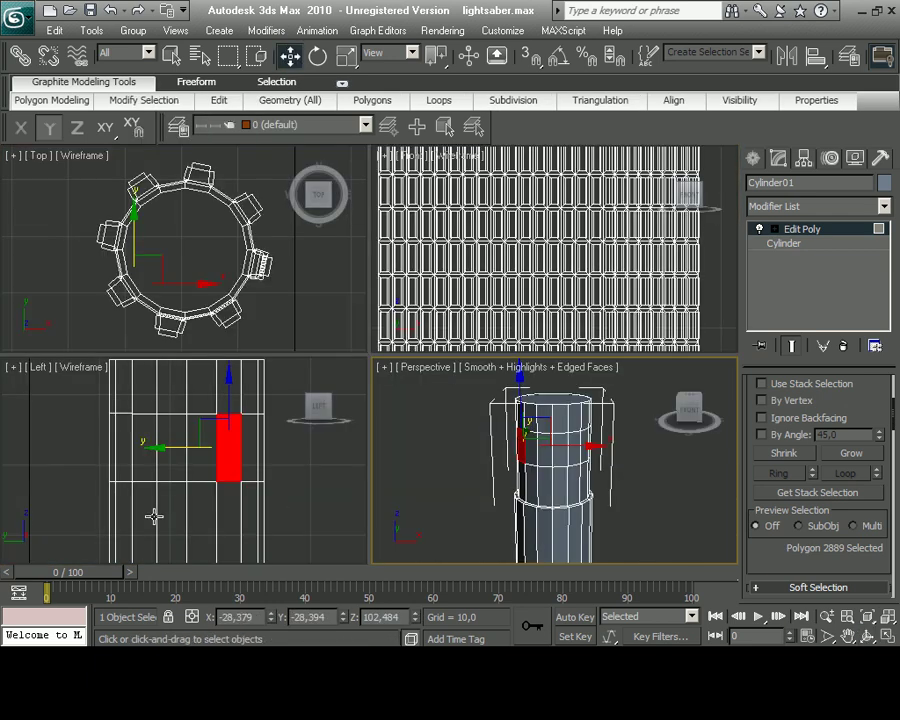
pyautogui.press('1')
pyautogui.press('4')
pyautogui.rightClick(514, 456)
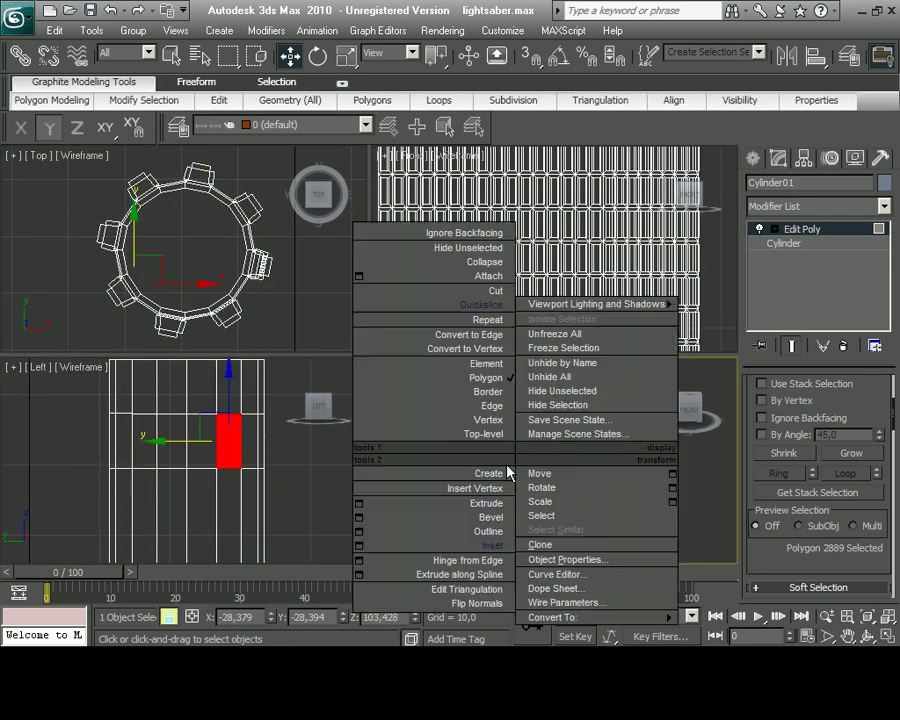
pyautogui.click(526, 451)
pyautogui.moveTo(526, 451); pyautogui.dragTo(524, 447)
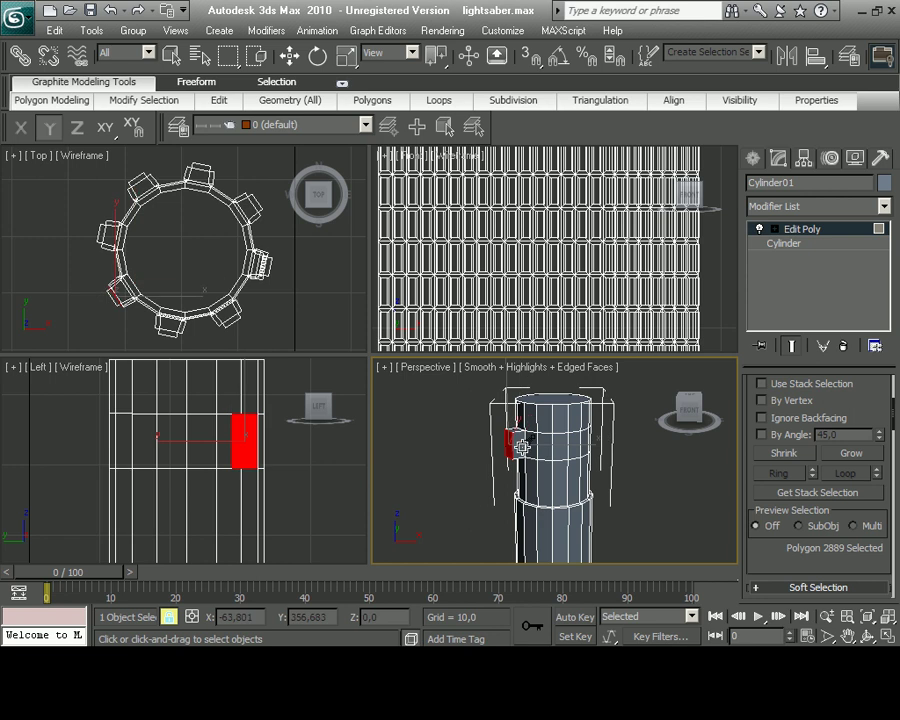
# Try a Hinge From Edge at 179.5° with 4 segments, then cancel it
pyautogui.hotkey('alt', 'w')
pyautogui.scroll(6, 281, 423)
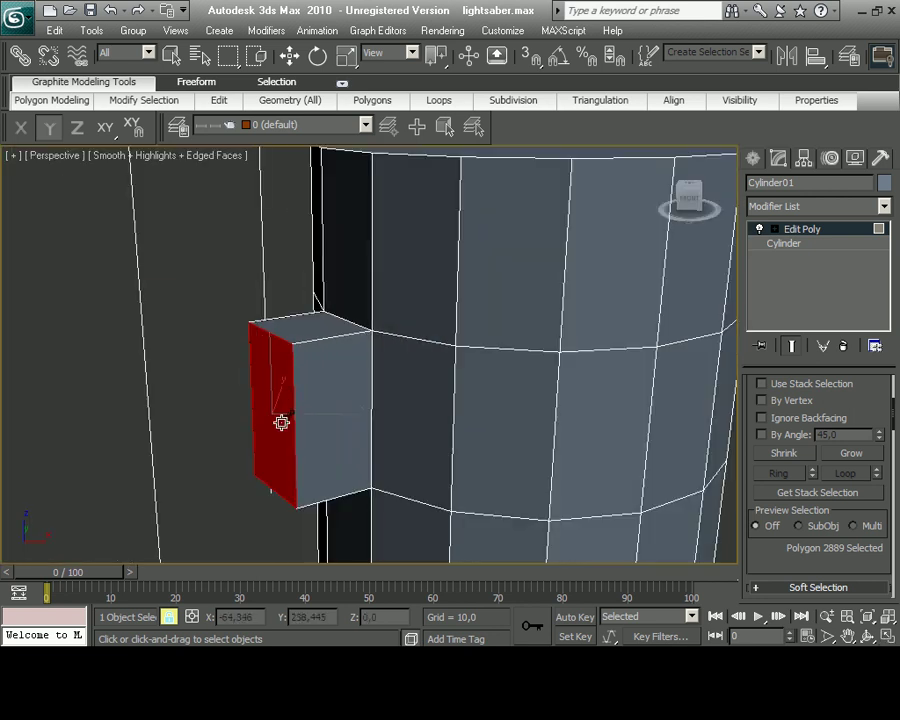
pyautogui.scroll(-3, 783, 518)
pyautogui.scroll(-3, 783, 518)
pyautogui.scroll(-2, 783, 518)
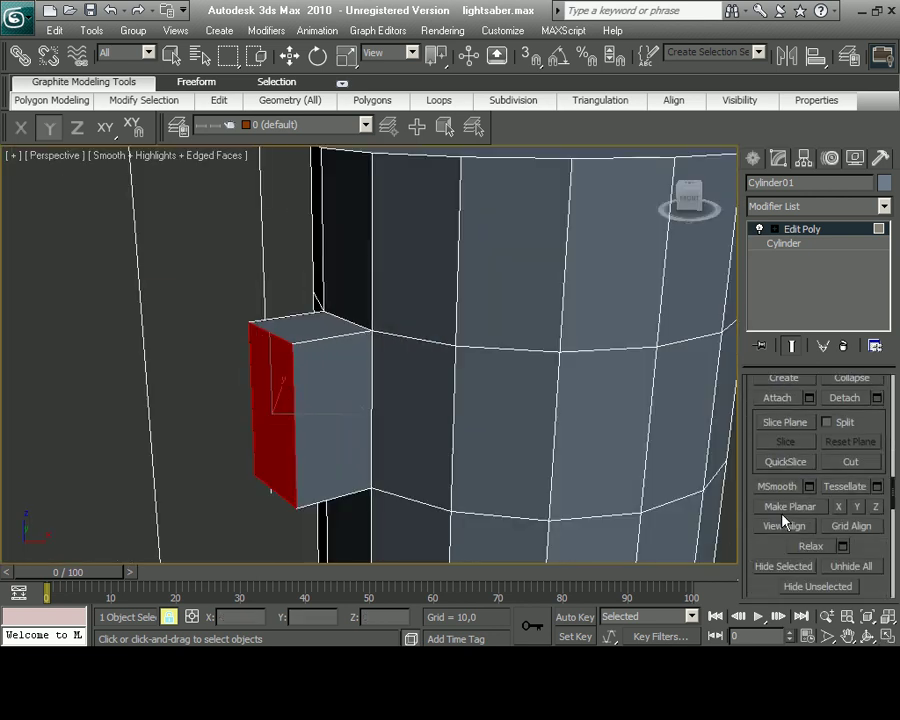
pyautogui.scroll(6, 784, 520)
pyautogui.click(876, 471)
pyautogui.moveTo(230, 345); pyautogui.dragTo(510, 388)
pyautogui.click(512, 492)
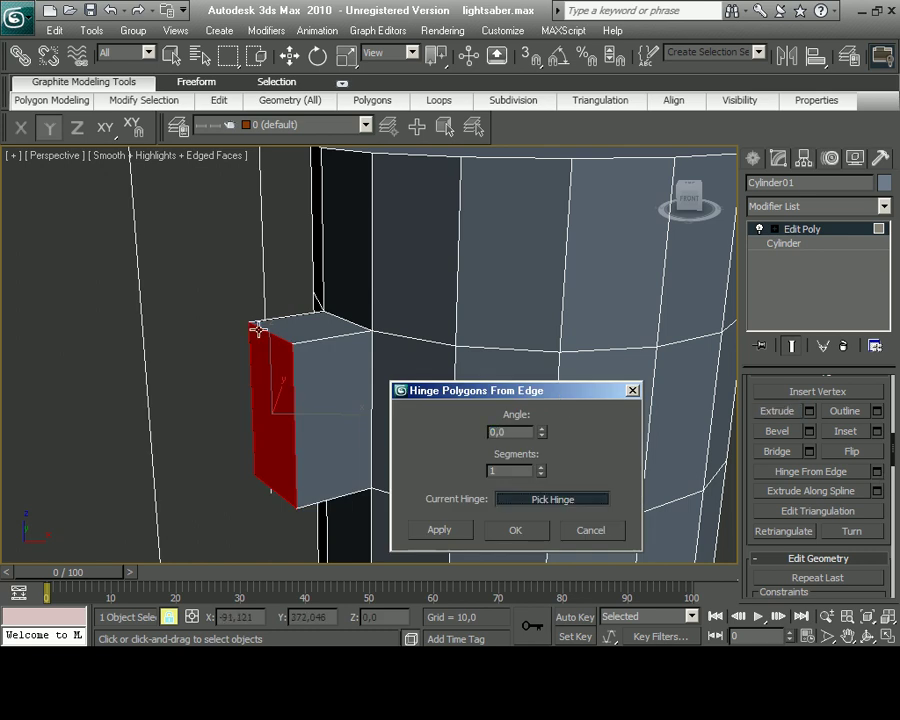
pyautogui.click(300, 322)
pyautogui.moveTo(466, 460)
pyautogui.keyDown('alt'); pyautogui.mouseDown(button='middle')
pyautogui.moveTo(345, 480)
pyautogui.moveTo(542, 451)
pyautogui.mouseUp(button='middle'); pyautogui.keyUp('alt')
pyautogui.moveTo(541, 432); pyautogui.dragTo(486, 272)
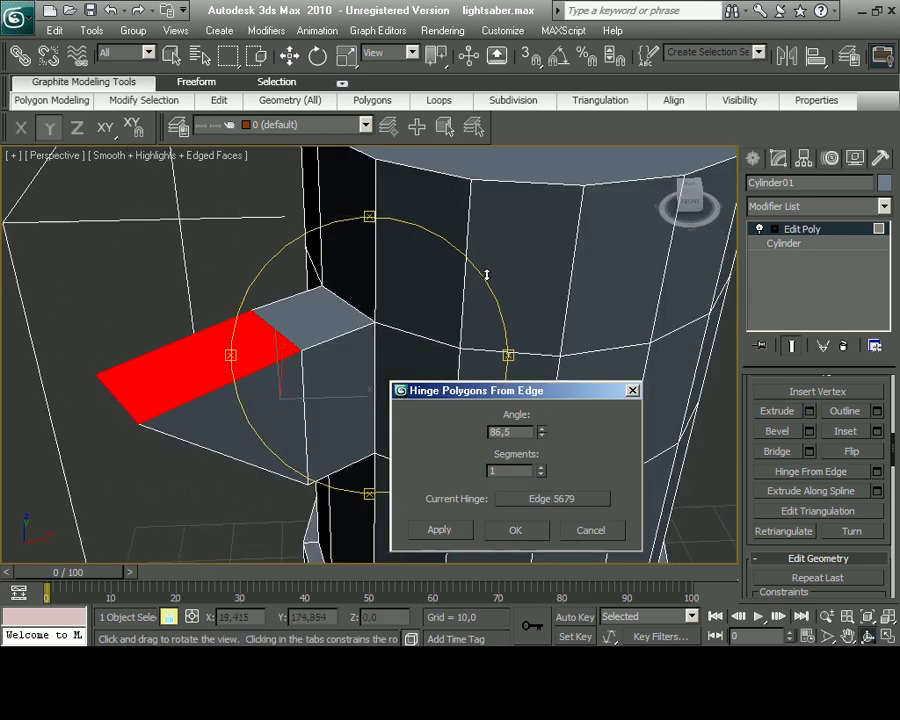
pyautogui.click(541, 467)
pyautogui.click(541, 467)
pyautogui.click(540, 467)
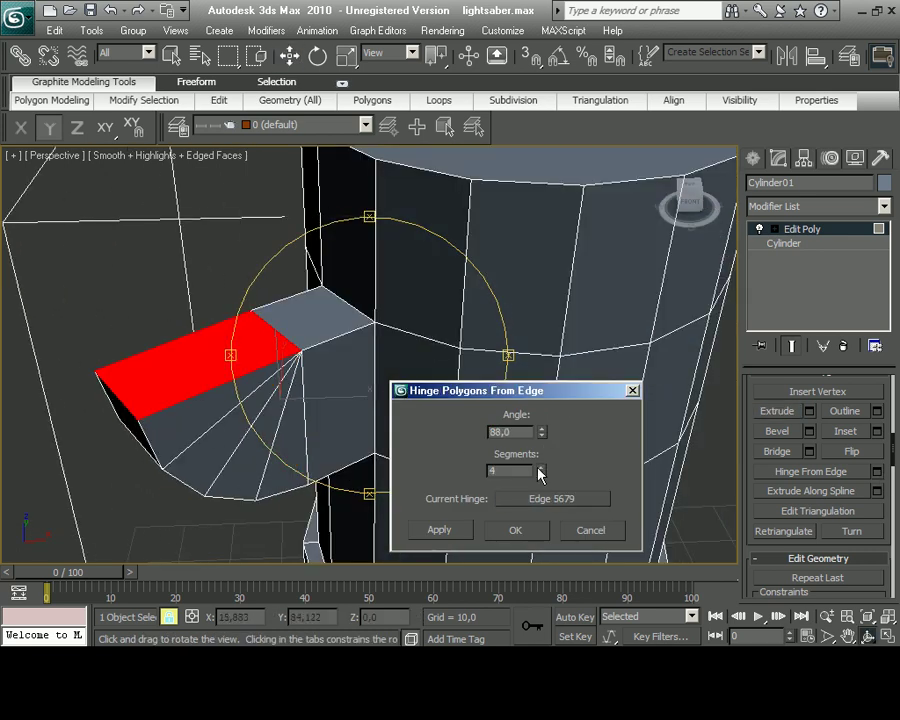
pyautogui.moveTo(541, 432)
pyautogui.mouseDown()
pyautogui.moveTo(534, 486)
pyautogui.moveTo(438, 273)
pyautogui.mouseUp()
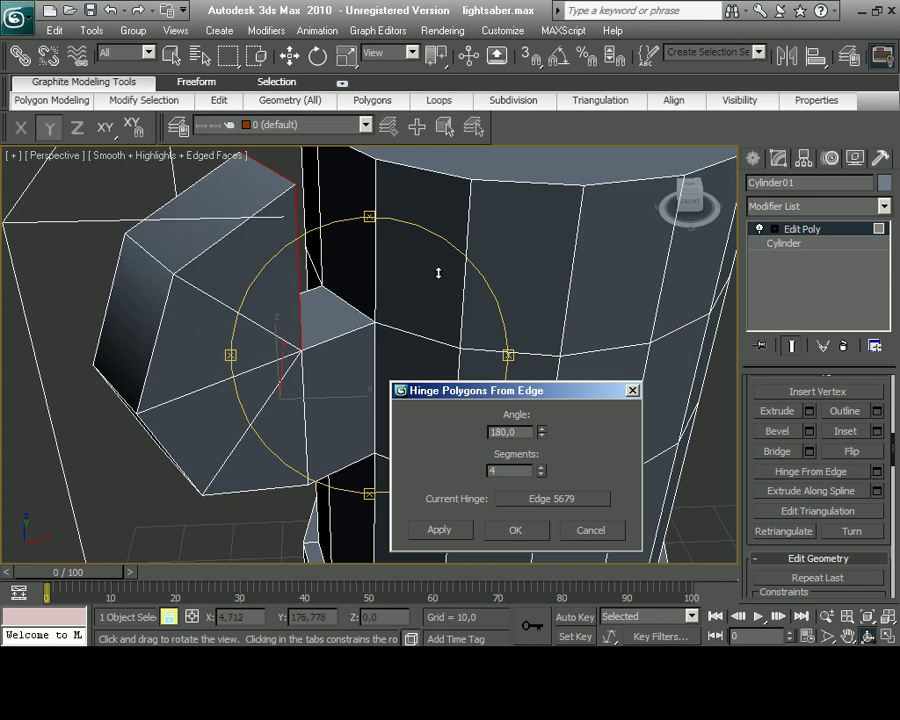
pyautogui.click(590, 530)
# Retry the hinge on a different edge in wireframe, cancel it, and clear the selection
pyautogui.click(877, 471)
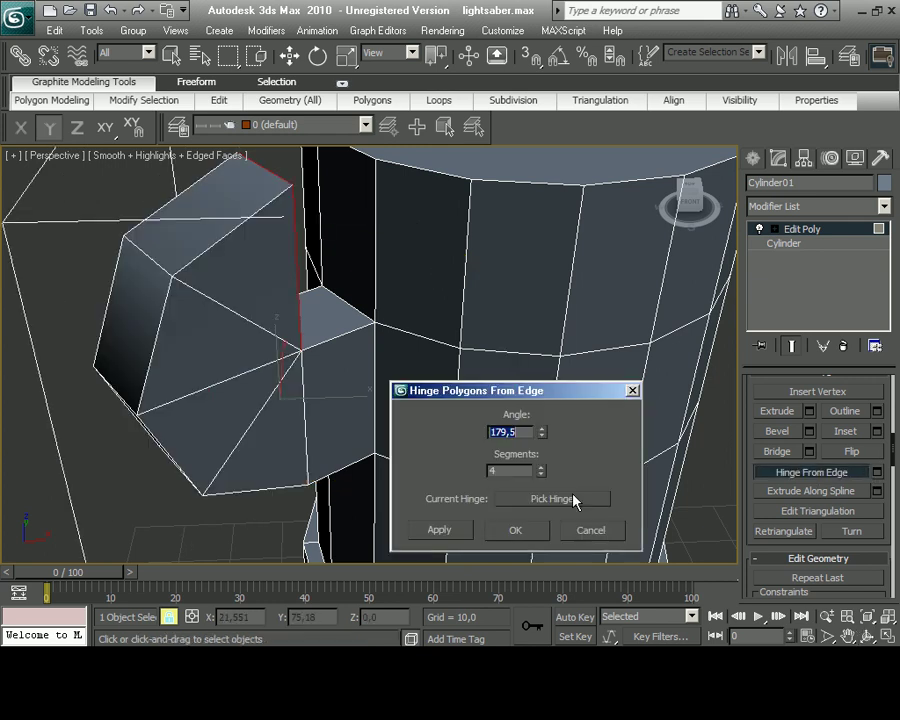
pyautogui.click(551, 498)
pyautogui.click(290, 343)
pyautogui.press('F3')
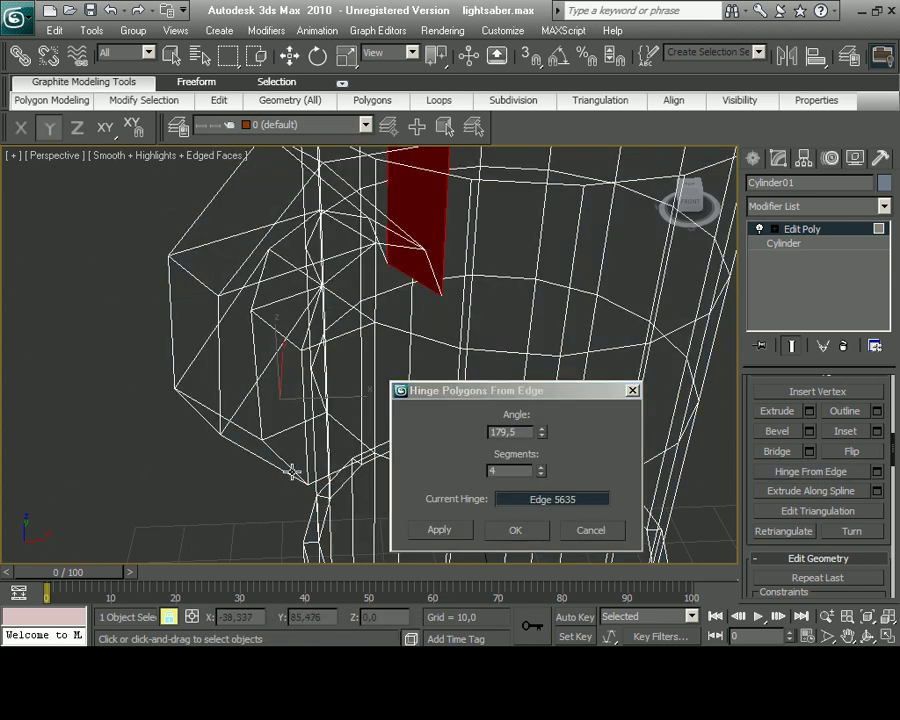
pyautogui.click(589, 525)
pyautogui.click(268, 468)
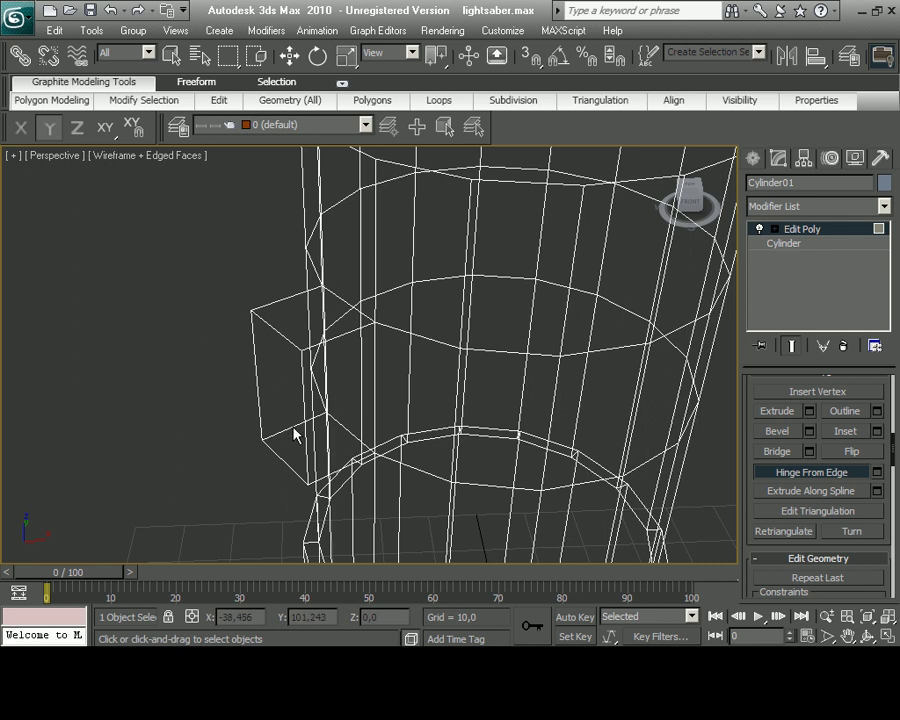
# Select the block's side face and open its Hinge From Edge settings
pyautogui.click(876, 471)
pyautogui.click(278, 395)
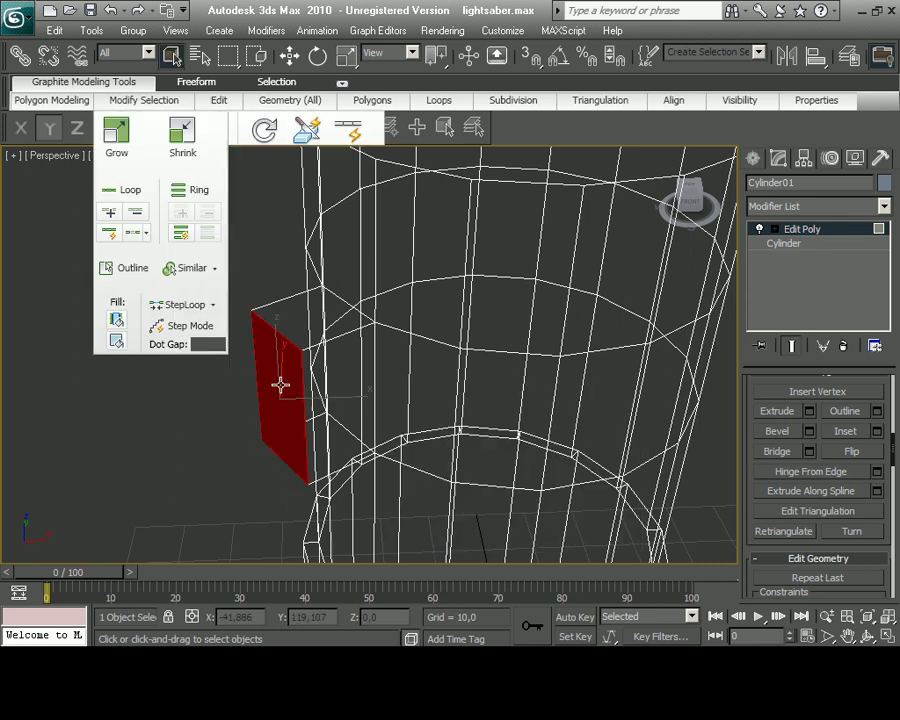
pyautogui.click(876, 472)
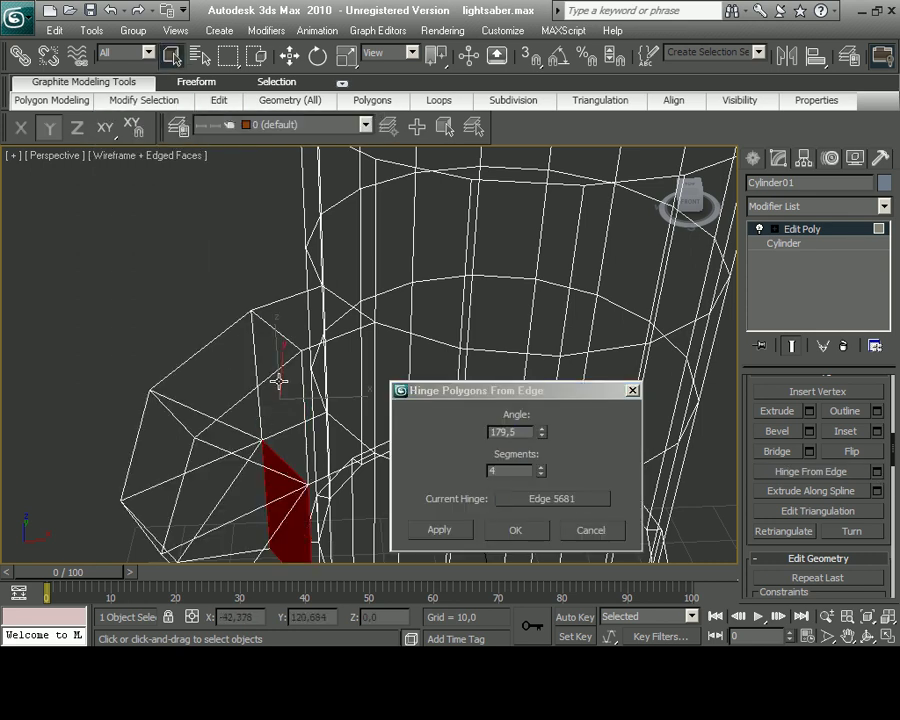
pyautogui.press('Return')
pyautogui.press('w')
pyautogui.hotkey('alt', 'w')
# In the Top view, hinge the side face around an edge with extra segments for a rounded curve
pyautogui.click(172, 260)
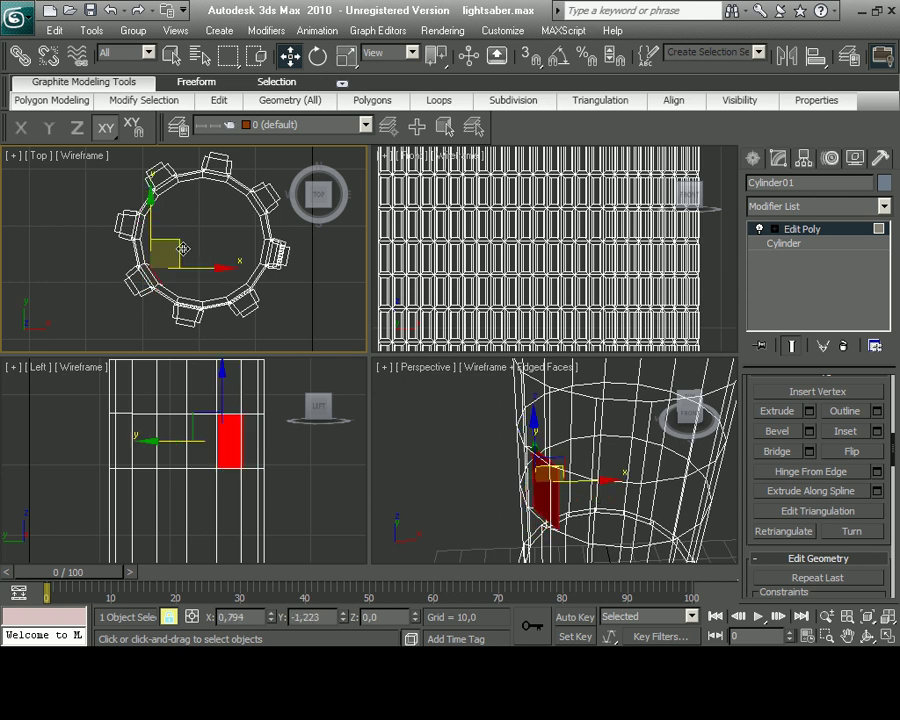
pyautogui.scroll(3, 169, 262)
pyautogui.scroll(2, 634, 488)
pyautogui.click(876, 471)
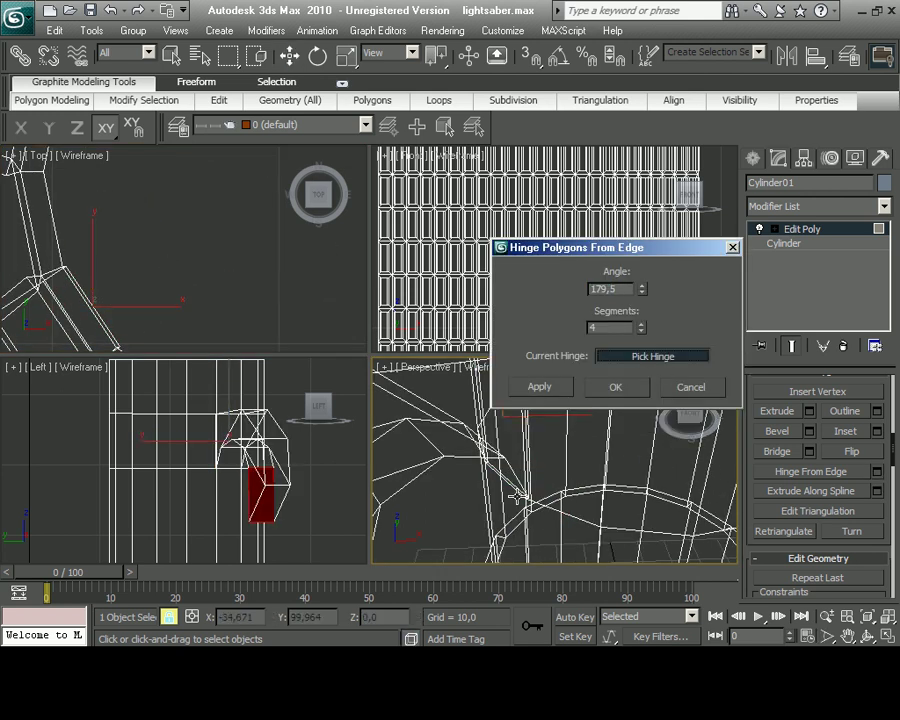
pyautogui.scroll(-3, 600, 470)
pyautogui.click(525, 540)
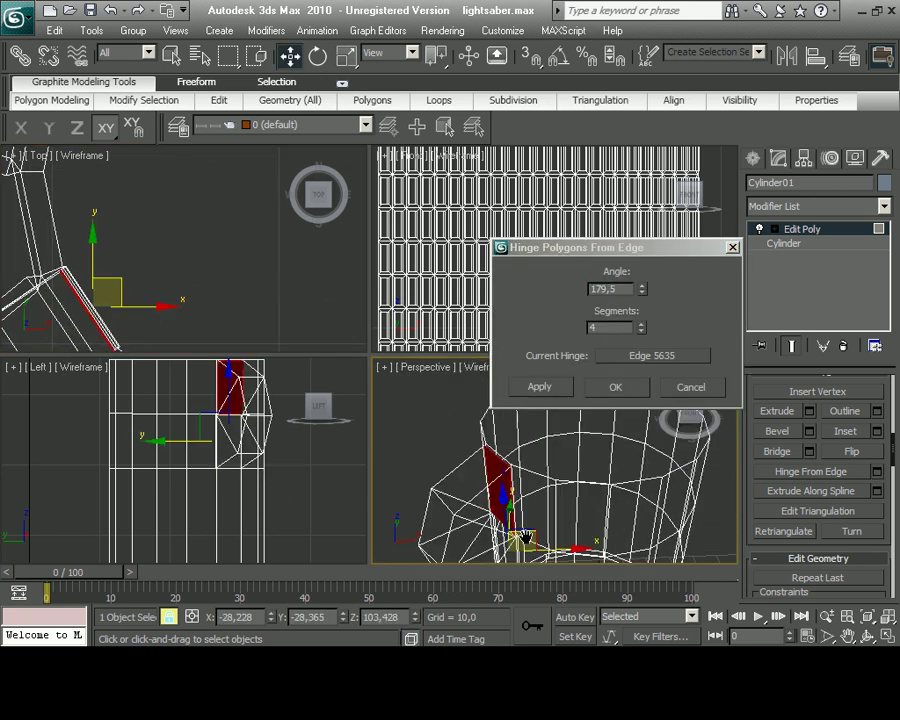
pyautogui.click(642, 324)
pyautogui.click(642, 324)
pyautogui.click(642, 324)
pyautogui.click(642, 324)
pyautogui.click(618, 390)
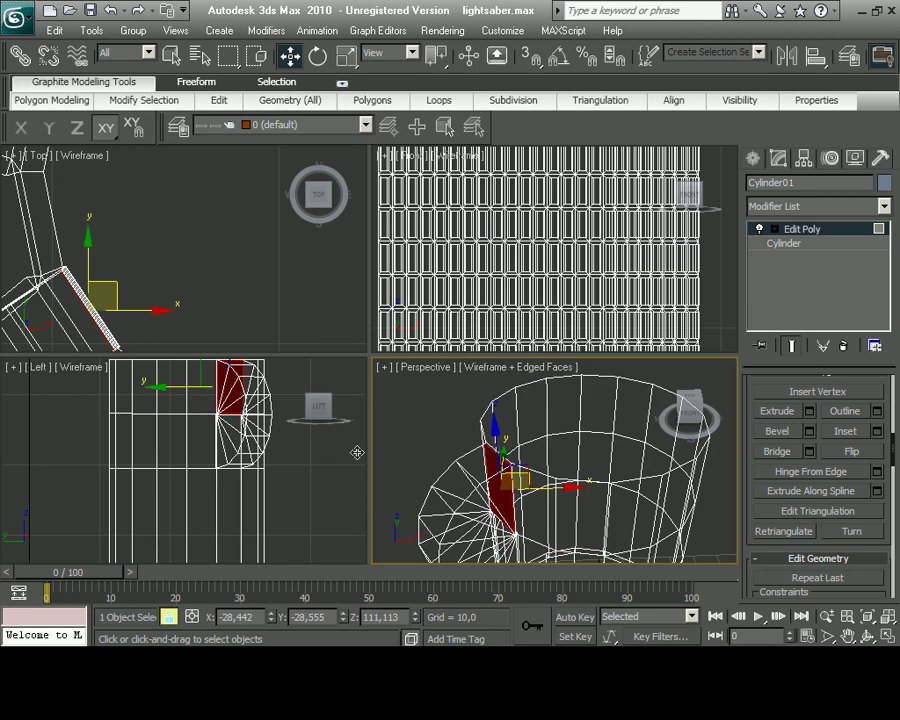
pyautogui.scroll(-4, 540, 250)
# Pan the Front view to raise the hilt and rotate it
pyautogui.hotkey('alt', 'w')
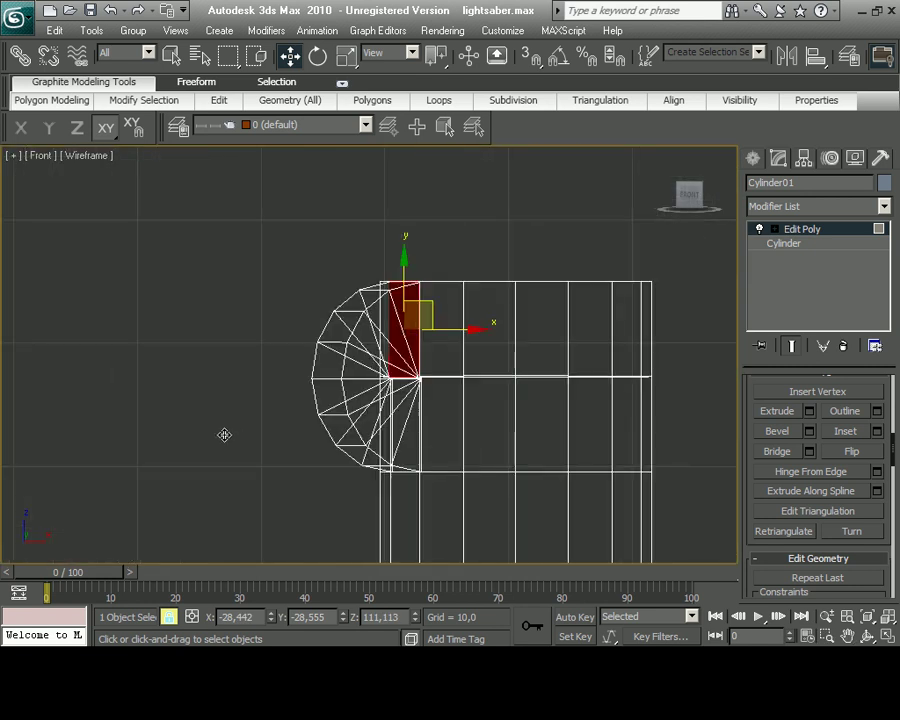
pyautogui.moveTo(224, 436); pyautogui.dragTo(153, 282, button='middle')
pyautogui.hotkey('alt', 'w')
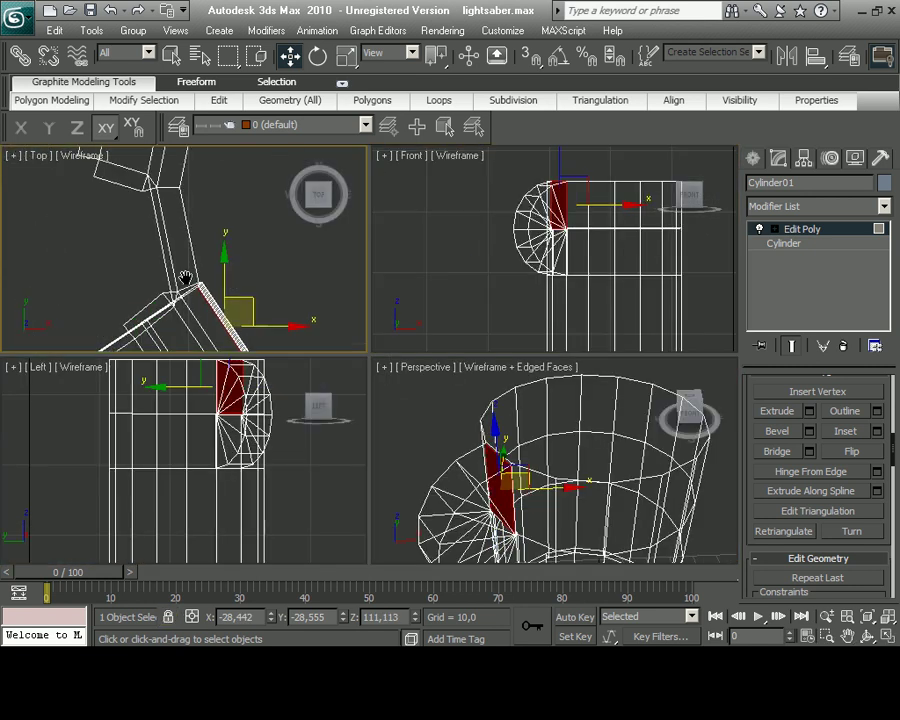
pyautogui.click(760, 163)
pyautogui.press('e')
pyautogui.moveTo(526, 293); pyautogui.dragTo(526, 237)
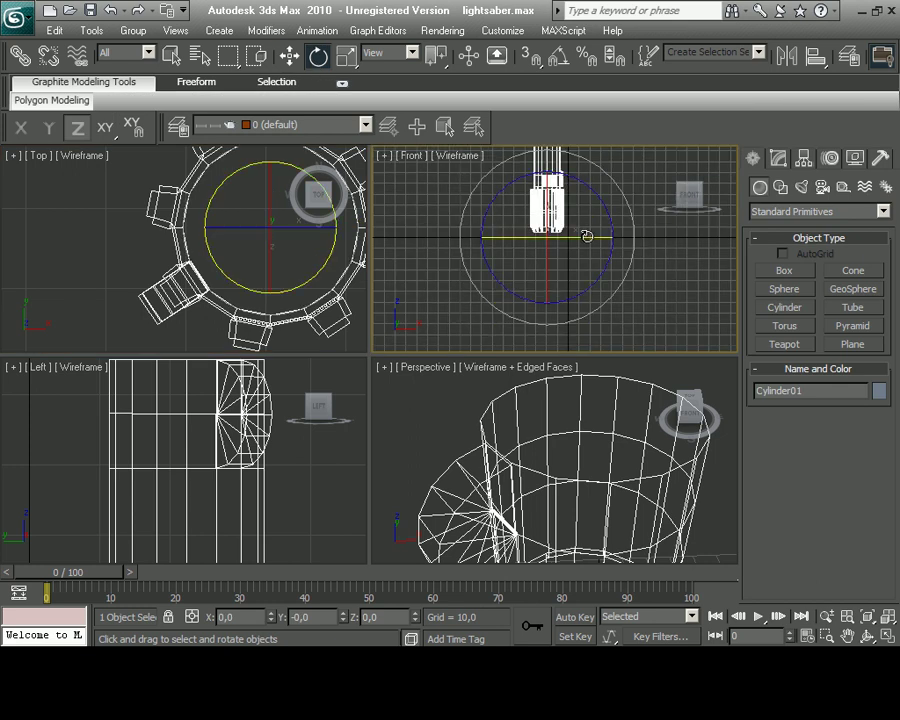
# Select the 24 cap polygons in the Front view and scale them down
pyautogui.hotkey('alt', 'w')
pyautogui.scroll(2, 312, 486)
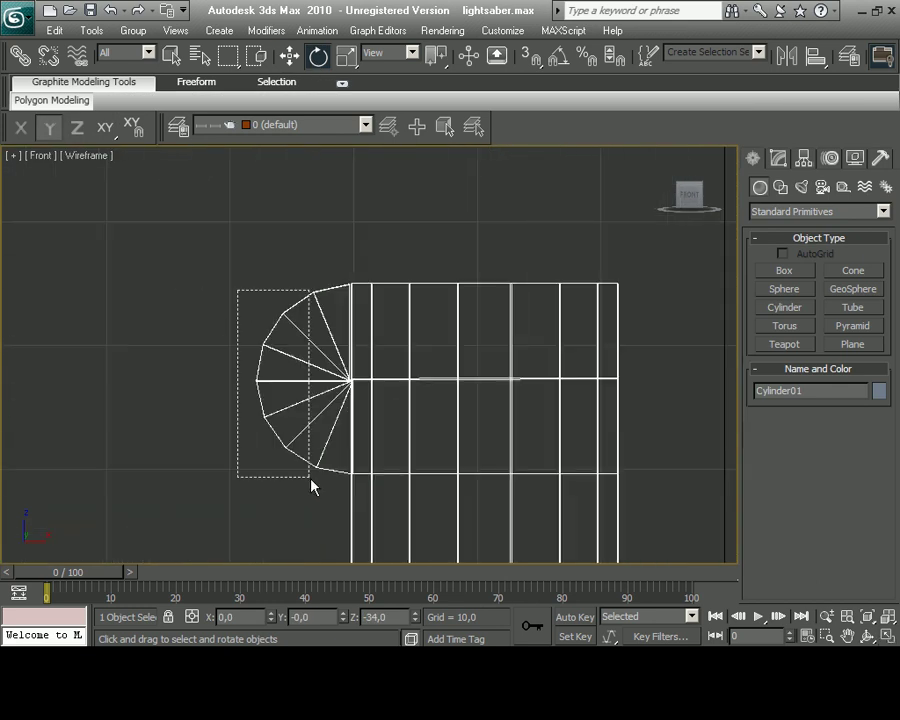
pyautogui.click(778, 158)
pyautogui.press('4')
pyautogui.moveTo(209, 301); pyautogui.dragTo(305, 458)
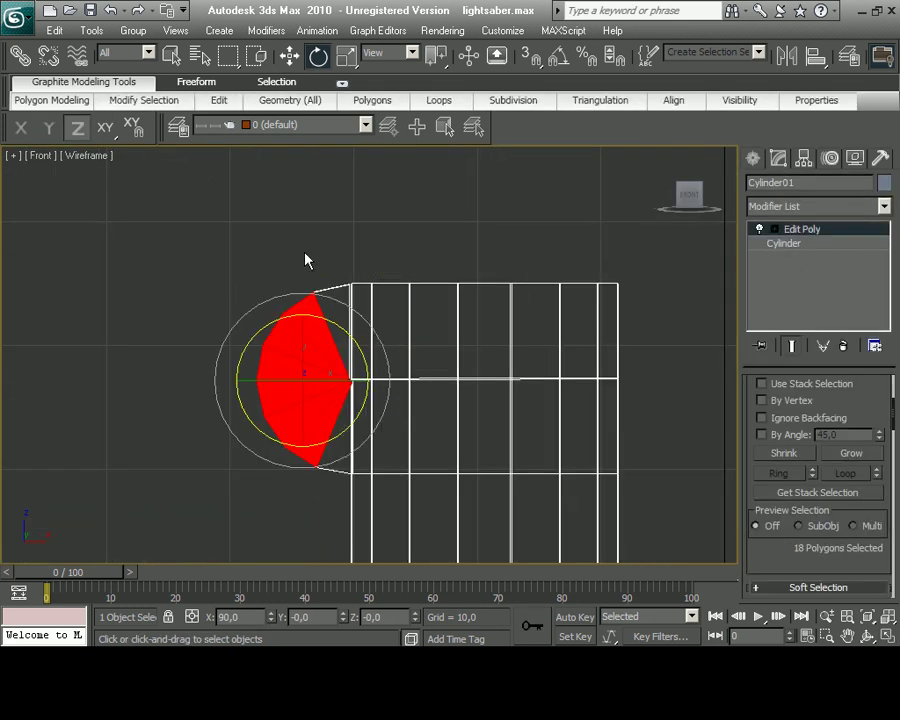
pyautogui.keyDown('ctrl'); pyautogui.moveTo(325, 347); pyautogui.dragTo(344, 444); pyautogui.keyUp('ctrl')
pyautogui.click(347, 56)
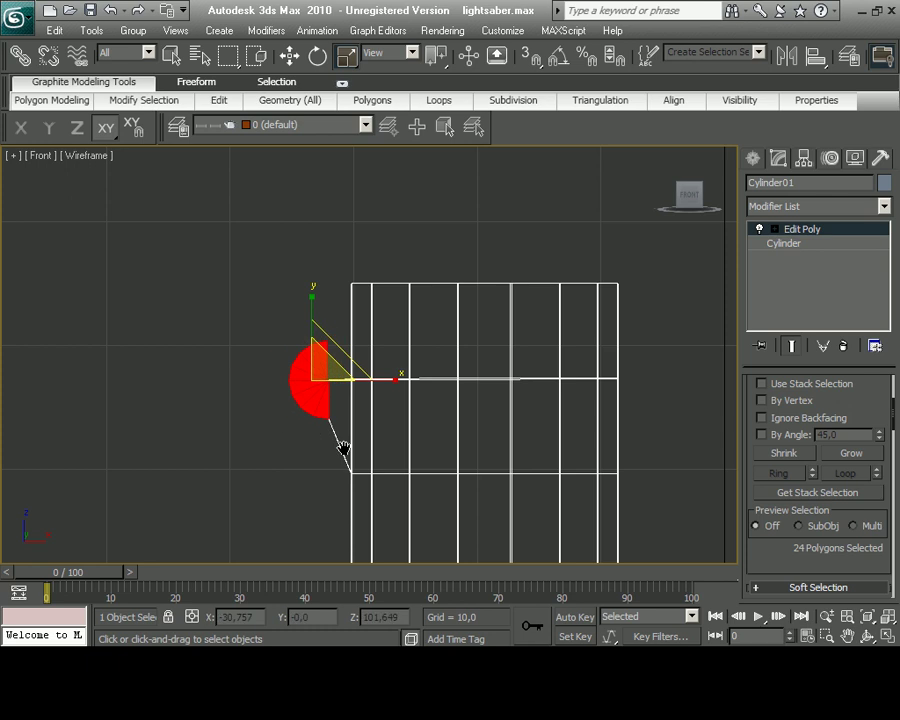
pyautogui.scroll(5, 320, 408)
pyautogui.scroll(-2, 263, 370)
pyautogui.scroll(-1, 223, 331)
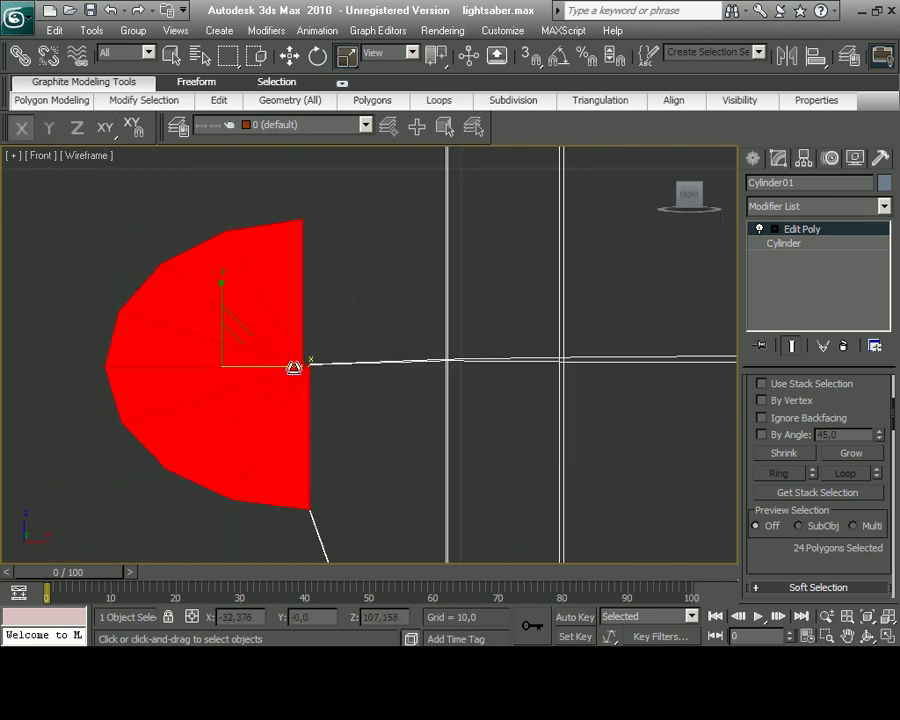
pyautogui.scroll(-3, 390, 420)
# At Vertex level, pull the cap's bottom vertex right toward the hilt into a wedge
pyautogui.press('1')
pyautogui.scroll(3, 354, 418)
pyautogui.scroll(-3, 354, 418)
pyautogui.scroll(-5, 844, 488)
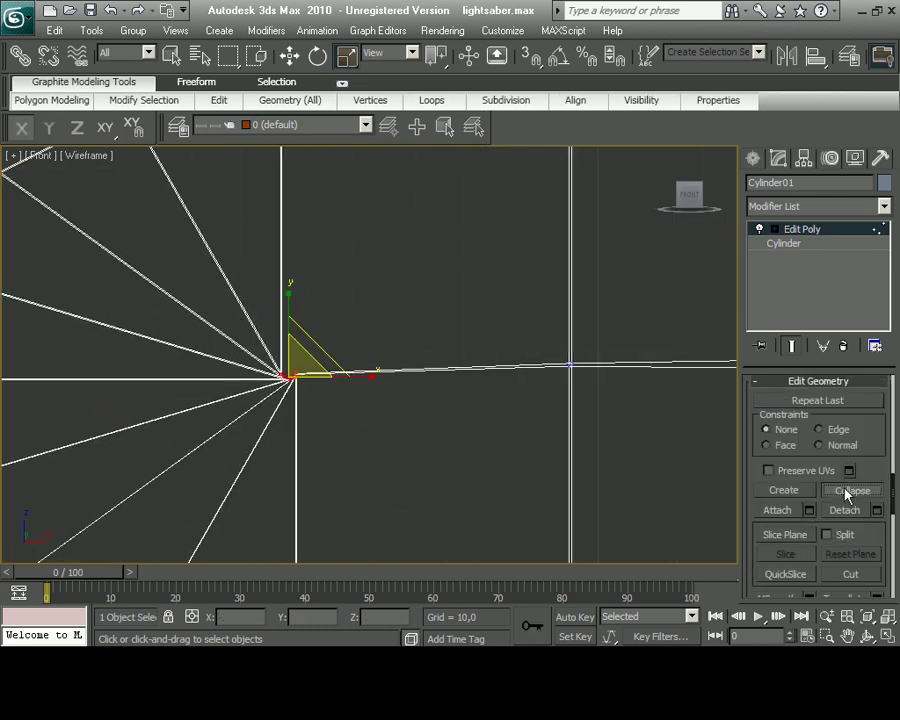
pyautogui.scroll(2, 316, 505)
pyautogui.press('w')
pyautogui.moveTo(389, 510); pyautogui.dragTo(522, 509)
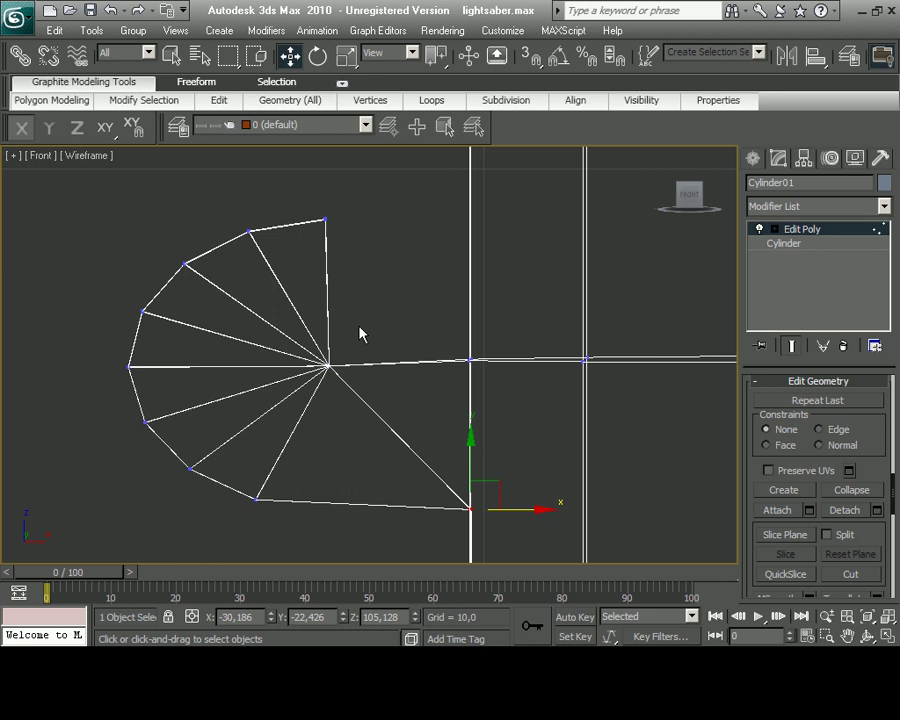
pyautogui.moveTo(360, 333); pyautogui.dragTo(350, 372, button='middle')
# Check the button in Perspective and nudge it against the hilt's side
pyautogui.press('4')
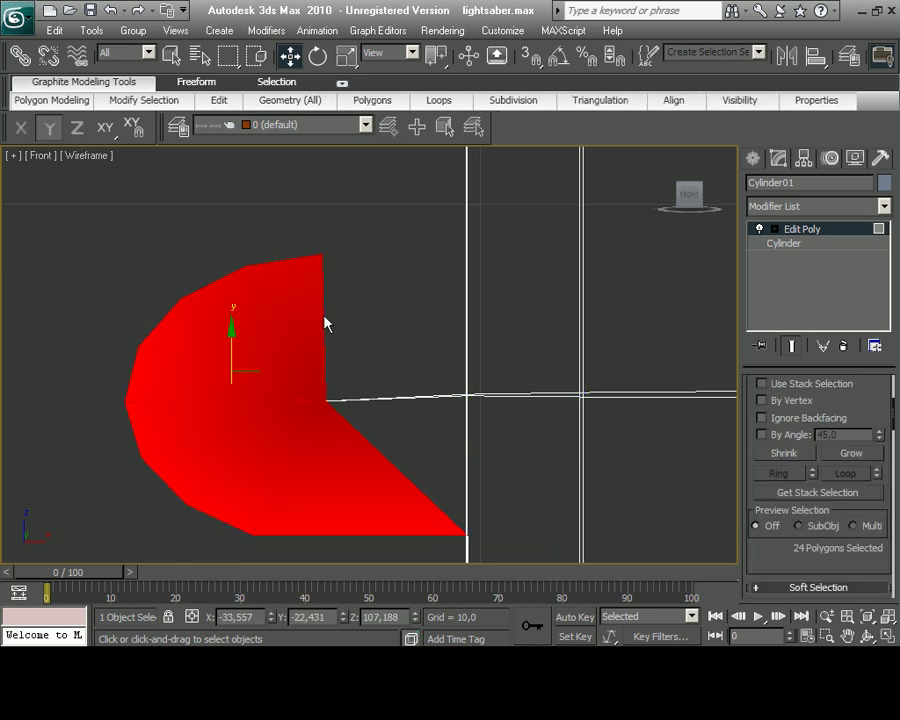
pyautogui.click(888, 637)
pyautogui.click(690, 520)
pyautogui.click(888, 637)
pyautogui.moveTo(192, 383); pyautogui.dragTo(197, 385)
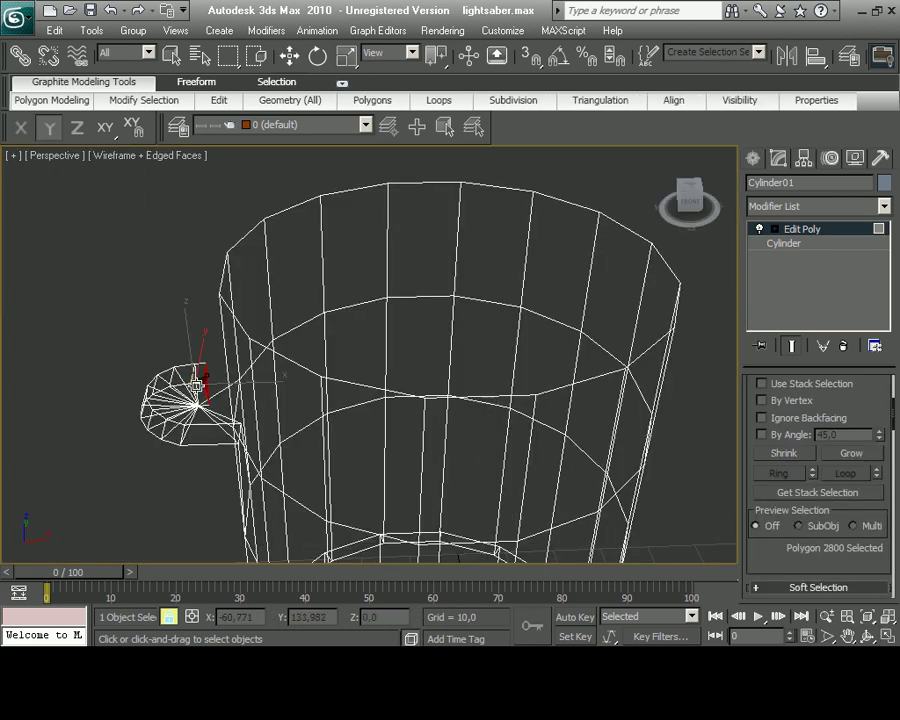
pyautogui.click(888, 637)
pyautogui.rightClick(468, 260)
pyautogui.hotkey('alt', 'w')
# Orbit the perspective view to the button and start selecting its curved outer faces
pyautogui.press('e')
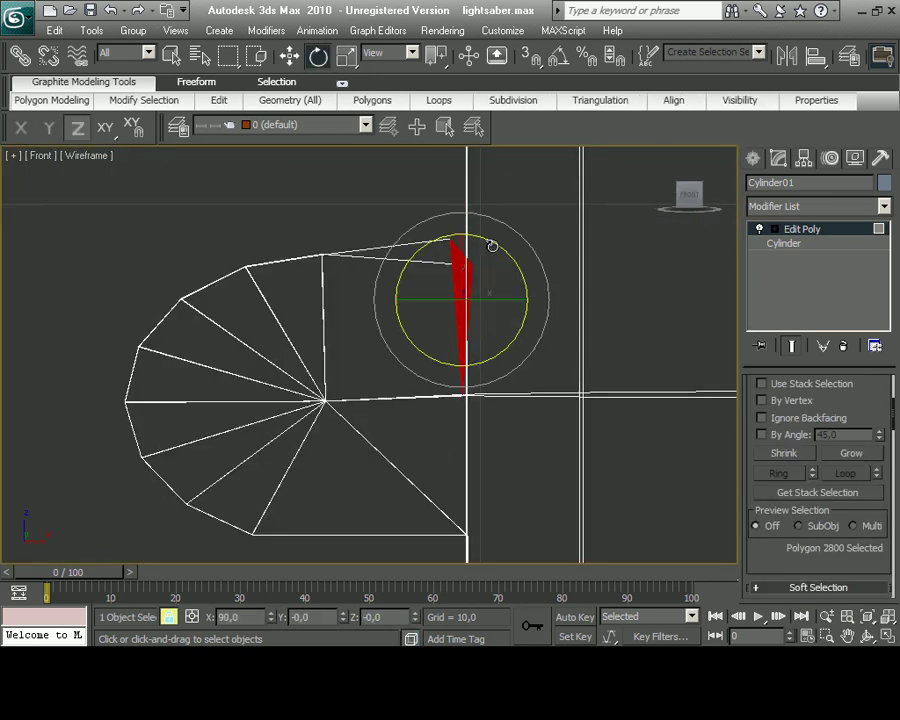
pyautogui.press('w')
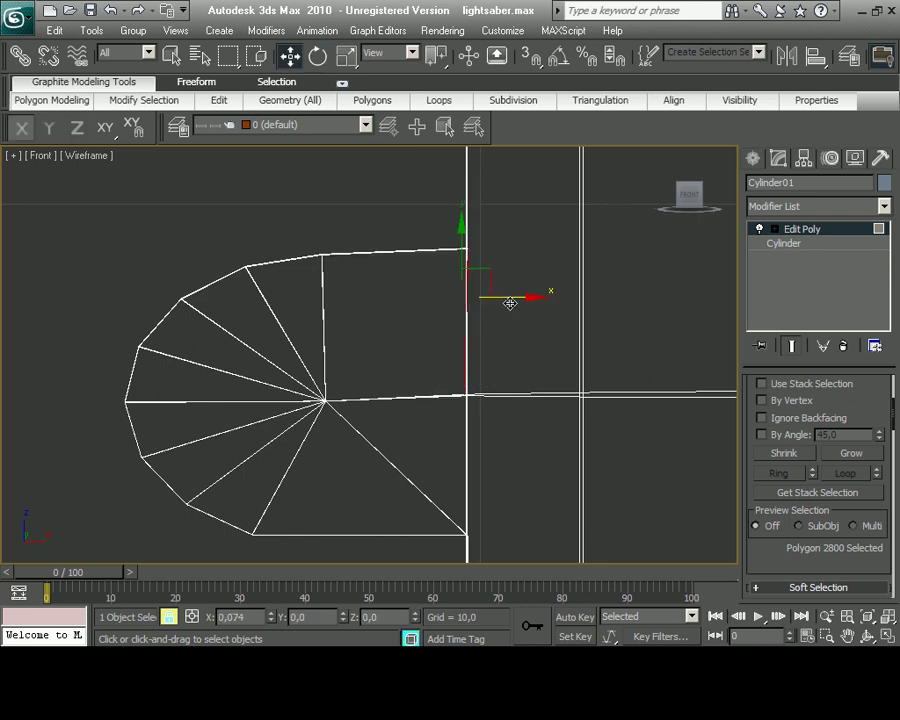
pyautogui.press('p')
pyautogui.click(868, 637)
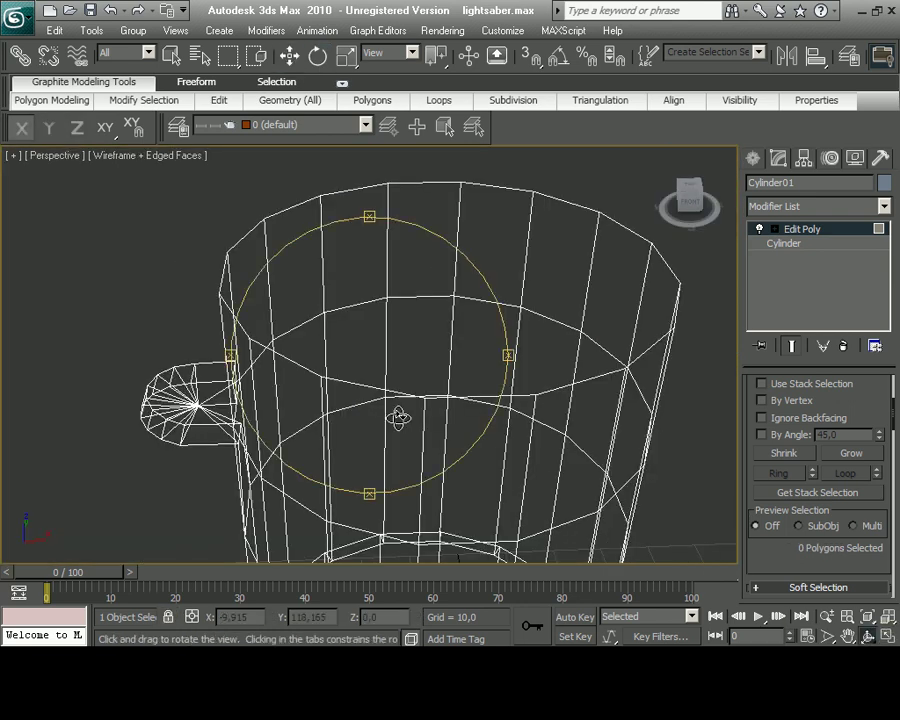
pyautogui.moveTo(398, 414)
pyautogui.mouseDown()
pyautogui.moveTo(467, 388)
pyautogui.moveTo(398, 331)
pyautogui.moveTo(391, 372)
pyautogui.mouseUp()
pyautogui.press('F3')
pyautogui.click(342, 58)
pyautogui.click(410, 375)
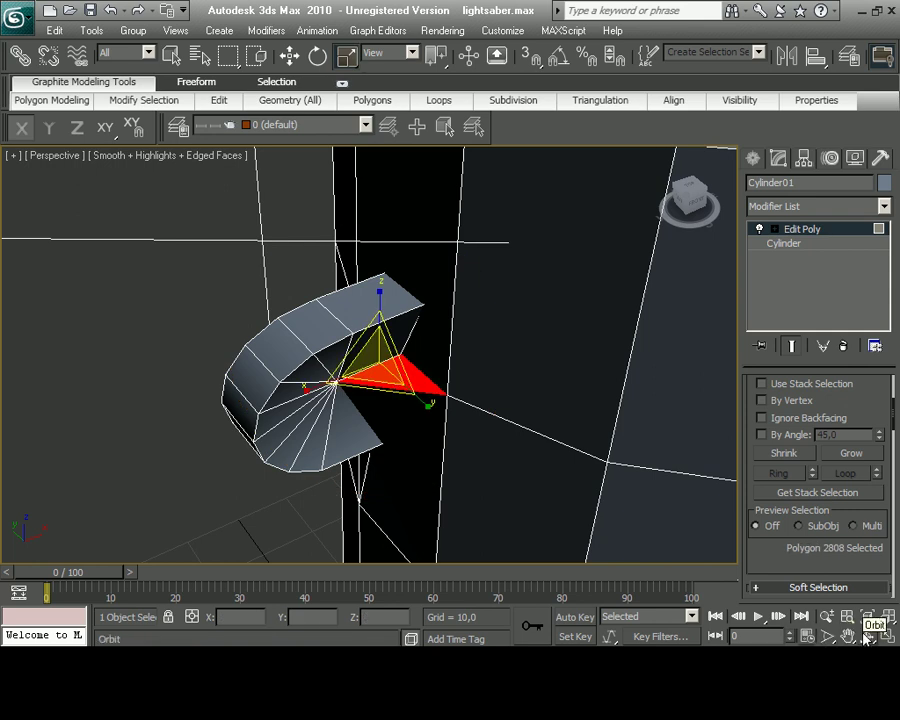
pyautogui.click(866, 637)
pyautogui.moveTo(430, 420); pyautogui.dragTo(462, 465)
pyautogui.rightClick(462, 465)
pyautogui.click(460, 480)
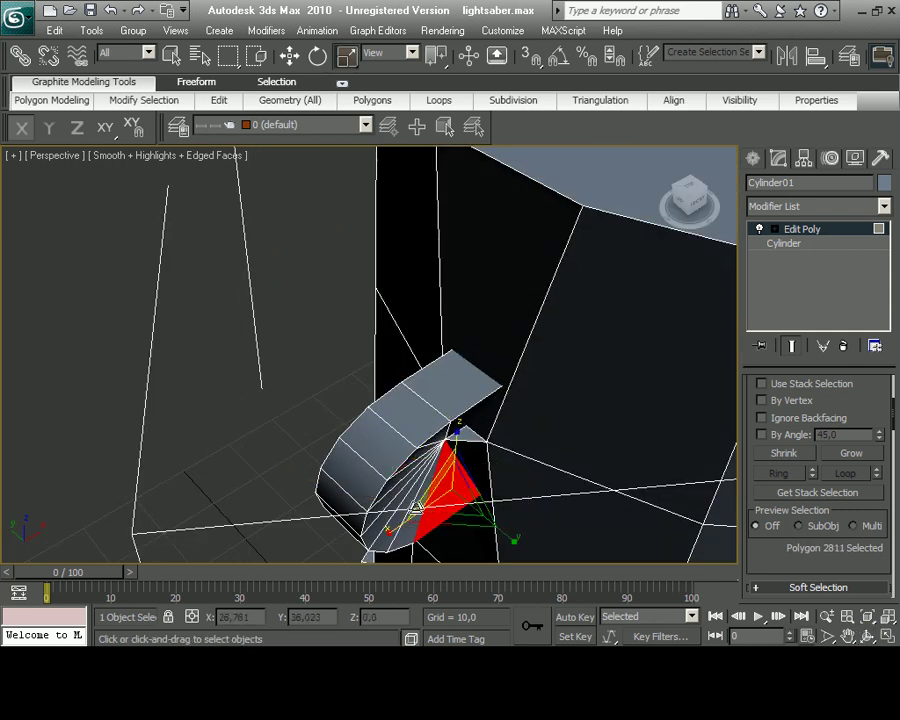
pyautogui.click(405, 400)
pyautogui.keyDown('ctrl'); pyautogui.click(345, 470); pyautogui.keyUp('ctrl')
# Orbit behind the button and add the remaining curved rim faces to the selection
pyautogui.keyDown('alt'); pyautogui.moveTo(400, 330); pyautogui.dragTo(394, 300, button='middle'); pyautogui.keyUp('alt')
pyautogui.press('w')
pyautogui.keyDown('ctrl'); pyautogui.click(497, 240); pyautogui.keyUp('ctrl')
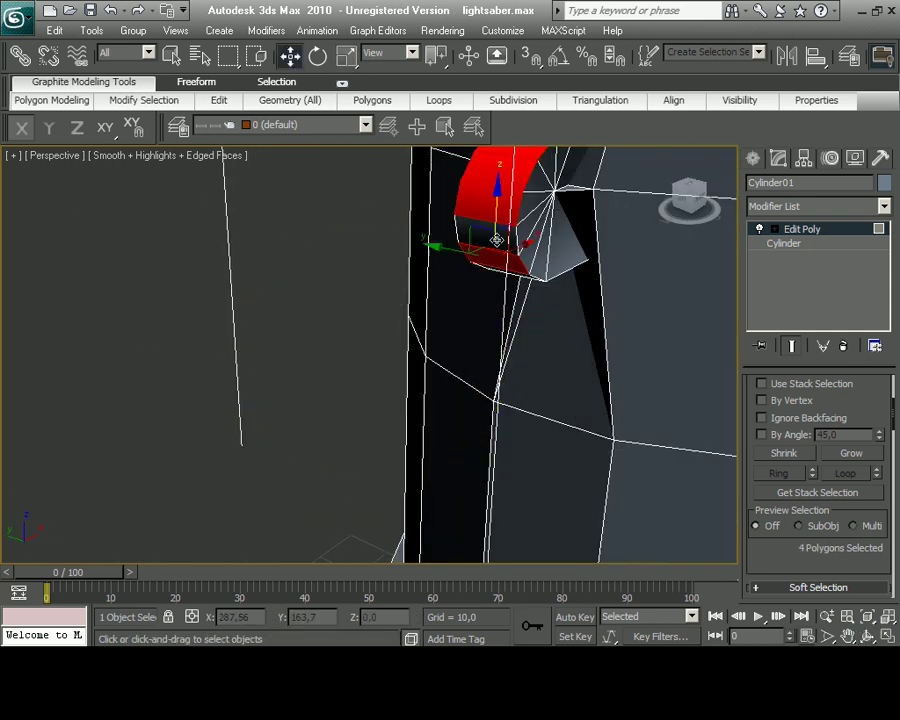
pyautogui.keyDown('alt'); pyautogui.moveTo(497, 240); pyautogui.dragTo(560, 300, button='middle'); pyautogui.keyUp('alt')
pyautogui.click(866, 637)
pyautogui.moveTo(480, 330); pyautogui.dragTo(452, 150)
pyautogui.rightClick(452, 155)
pyautogui.rightClick(418, 306)
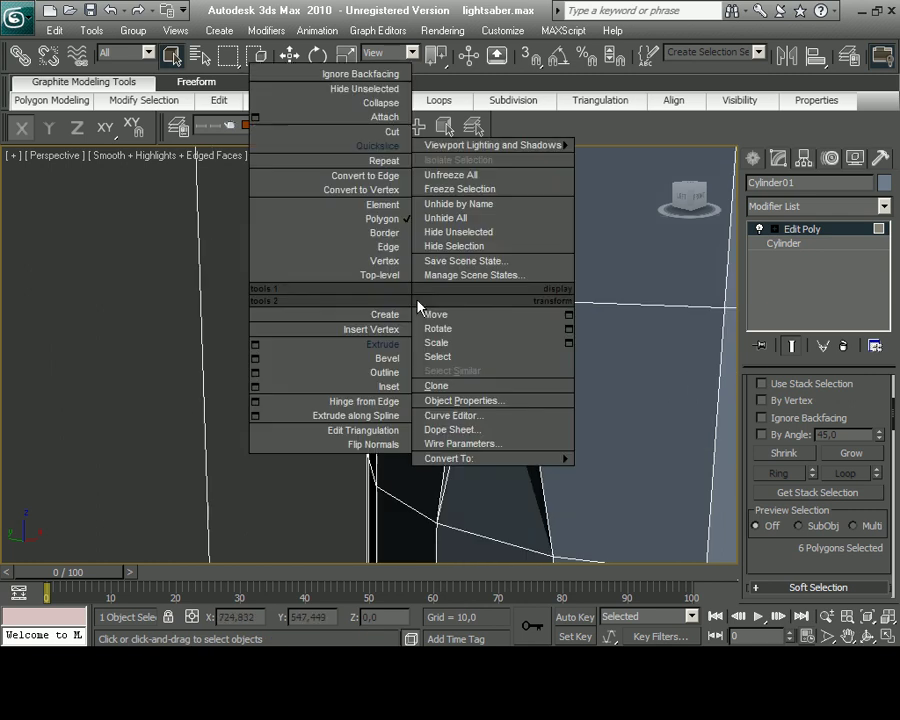
pyautogui.click(424, 314)
# Inset the six curved faces, then extrude them inward by -0.317 to form a groove
pyautogui.scroll(-3, 818, 480)
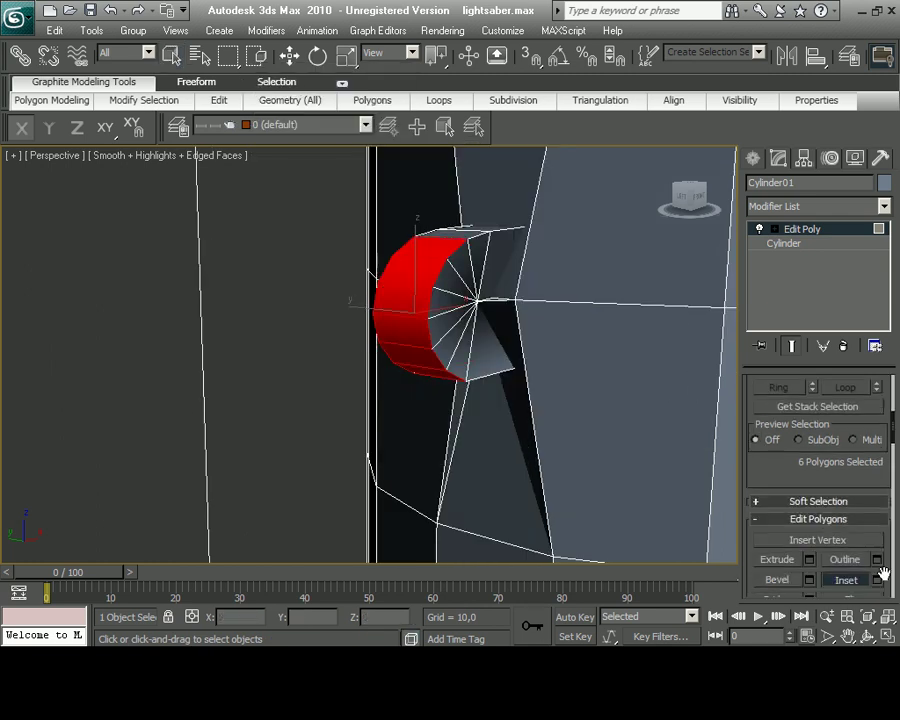
pyautogui.click(877, 579)
pyautogui.click(609, 338)
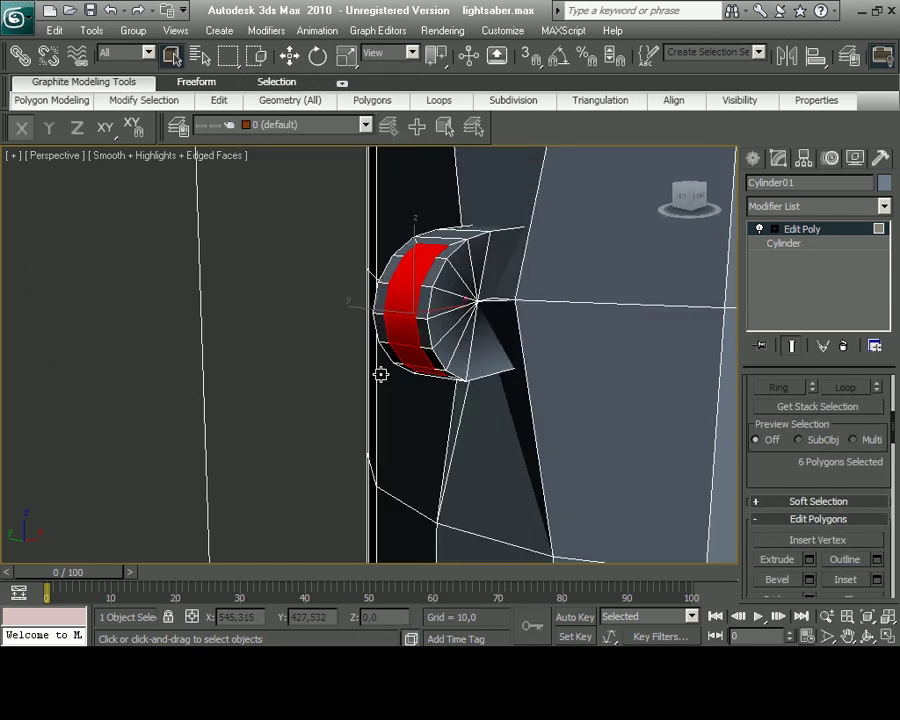
pyautogui.click(526, 288)
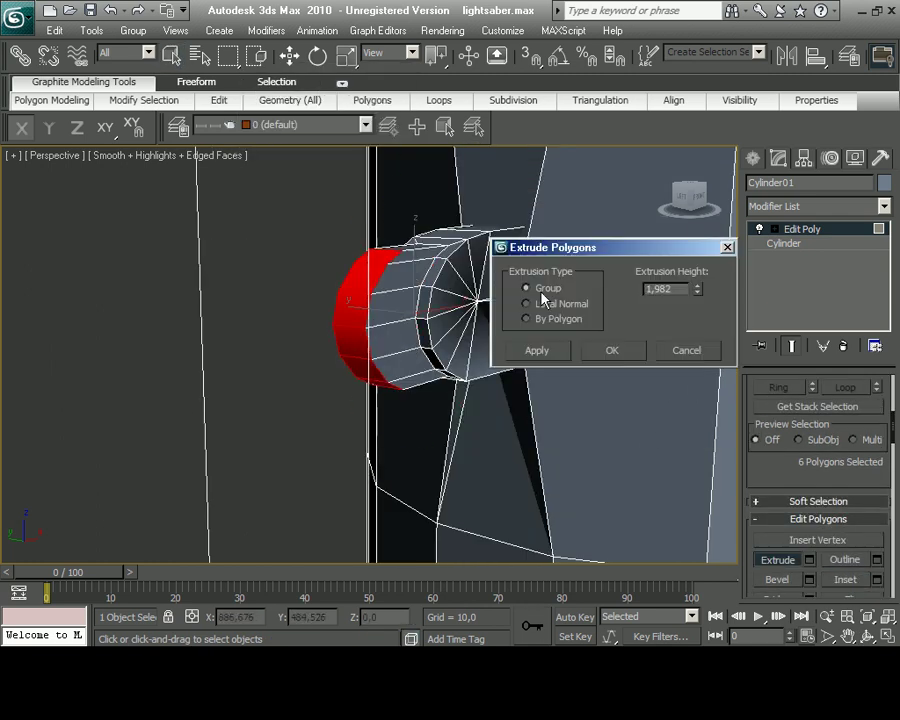
pyautogui.click(612, 350)
# Grow the selection into a curved arc and view the button from above in wireframe
pyautogui.click(474, 262)
pyautogui.keyDown('ctrl'); pyautogui.click(460, 333); pyautogui.keyUp('ctrl')
pyautogui.scroll(-5, 770, 480)
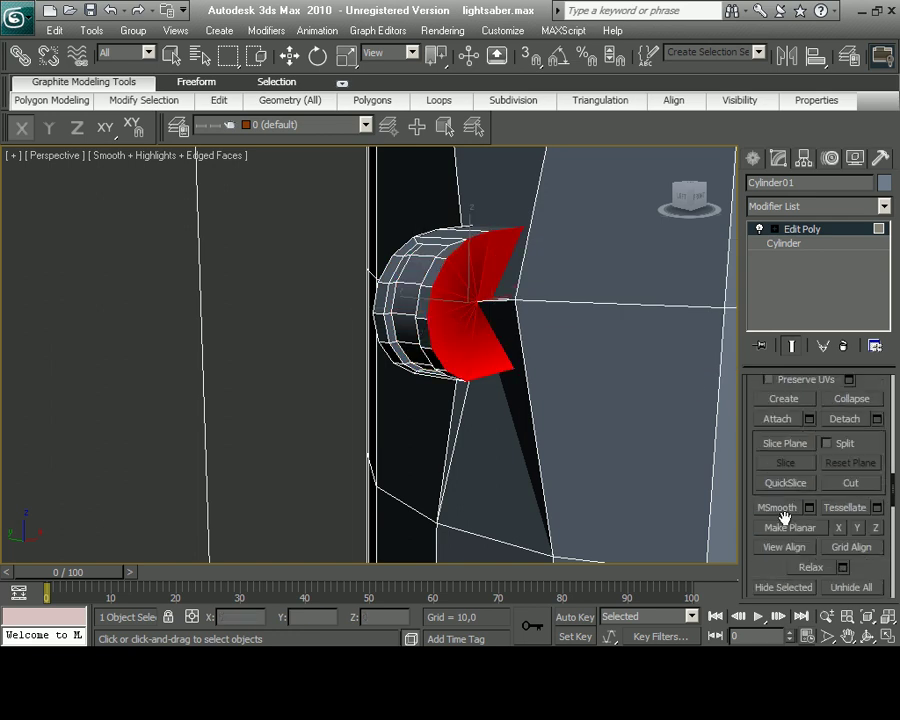
pyautogui.click(865, 637)
pyautogui.moveTo(482, 408)
pyautogui.mouseDown()
pyautogui.moveTo(432, 285)
pyautogui.moveTo(458, 458)
pyautogui.moveTo(348, 537)
pyautogui.moveTo(346, 468)
pyautogui.moveTo(416, 454)
pyautogui.moveTo(348, 470)
pyautogui.mouseUp()
pyautogui.press('F3')
# Chamfer the button's centre vertex into a small ring of vertices
pyautogui.press('1')
pyautogui.click(313, 452)
pyautogui.rightClick(312, 452)
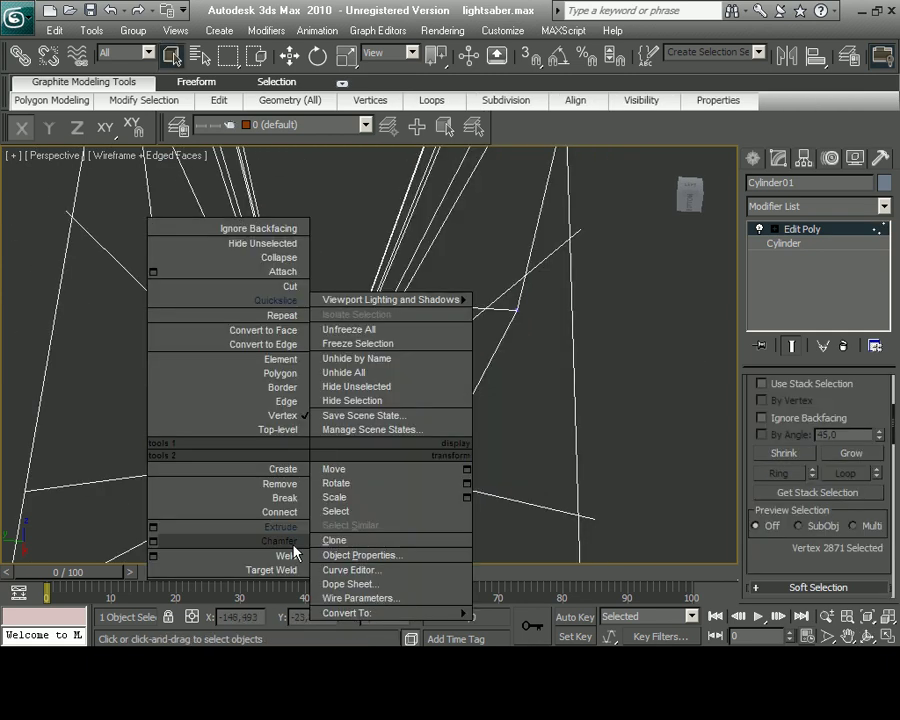
pyautogui.click(295, 545)
pyautogui.click(865, 637)
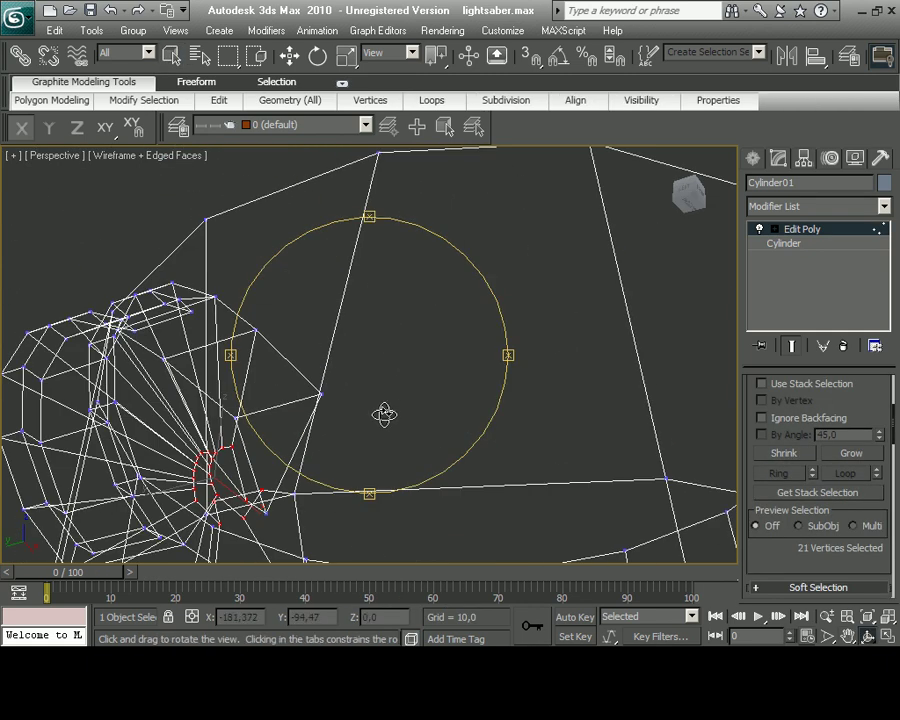
pyautogui.press('F3')
pyautogui.moveTo(329, 416); pyautogui.dragTo(416, 385)
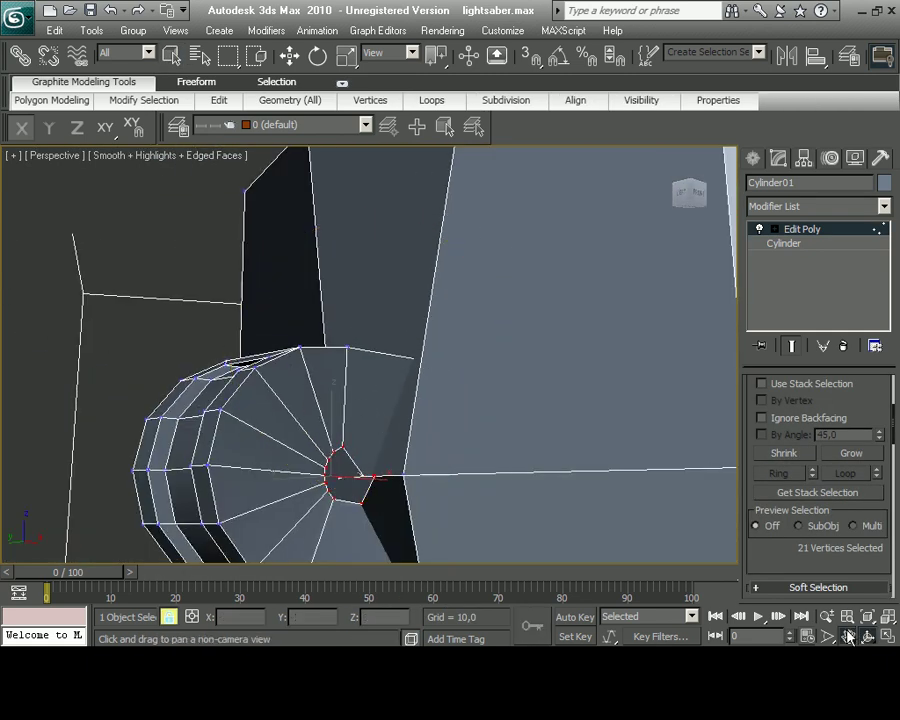
pyautogui.scroll(5, 402, 366)
pyautogui.scroll(3, 363, 381)
# In wireframe, select a hilt edge and the face just below the button
pyautogui.press('4')
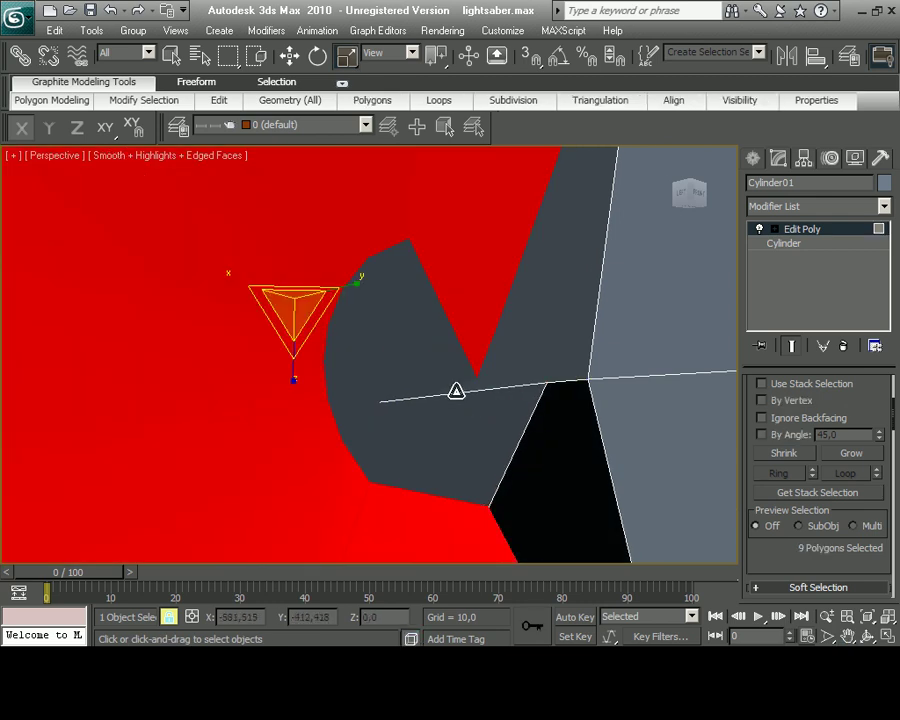
pyautogui.press('3')
pyautogui.press('2')
pyautogui.press('F3')
pyautogui.press('F3')
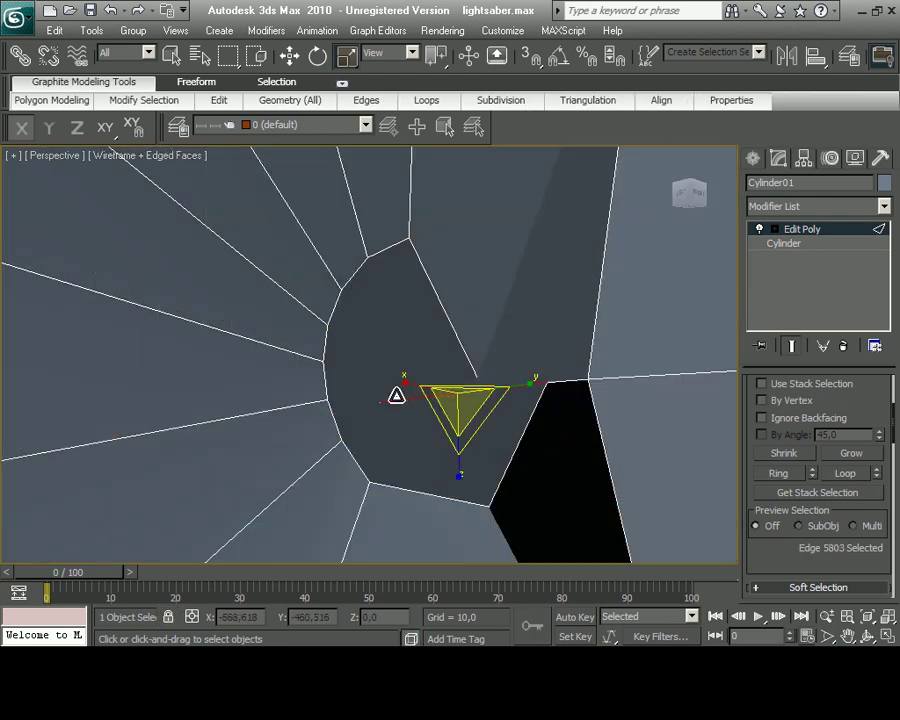
pyautogui.moveTo(454, 492)
pyautogui.keyDown('alt'); pyautogui.mouseDown(button='middle')
pyautogui.moveTo(454, 378)
pyautogui.moveTo(424, 410)
pyautogui.mouseUp(button='middle'); pyautogui.keyUp('alt')
pyautogui.press('4')
pyautogui.click(424, 410)
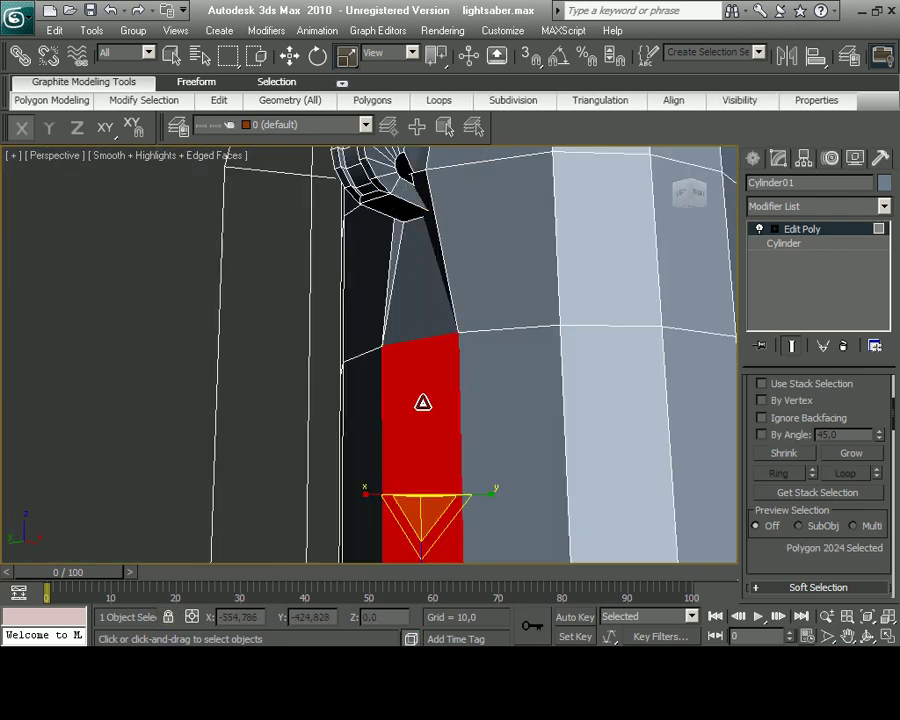
# At Edge level, select the second hilt edge beneath the button
pyautogui.scroll(-2, 424, 405)
pyautogui.scroll(-2, 415, 380)
pyautogui.scroll(-5, 812, 525)
pyautogui.scroll(2, 812, 525)
pyautogui.scroll(3, 420, 404)
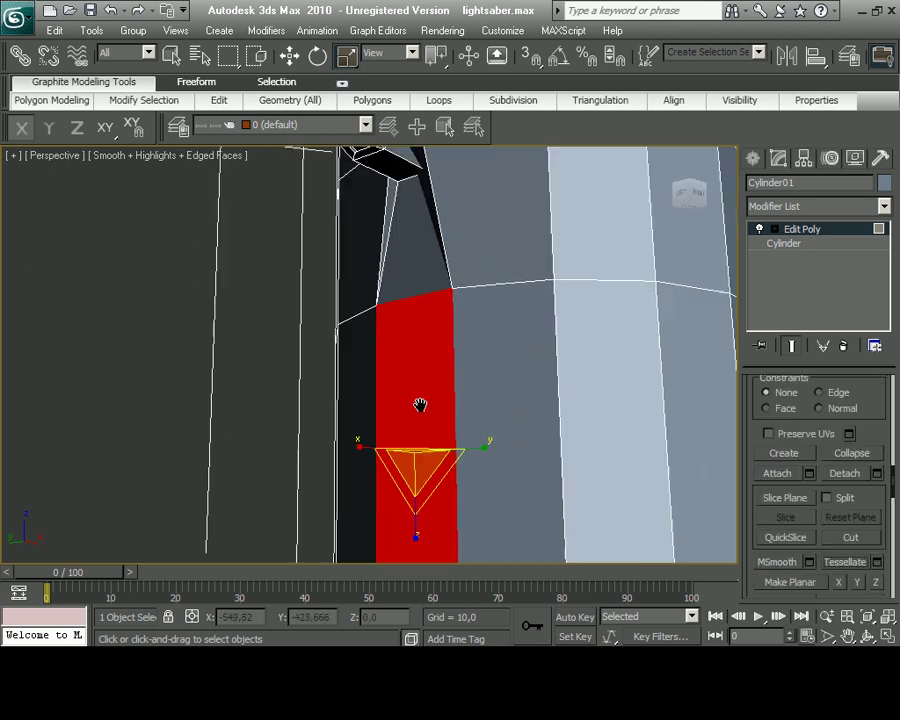
pyautogui.scroll(3, 514, 476)
pyautogui.press('F3')
pyautogui.press('2')
pyautogui.scroll(3, 507, 447)
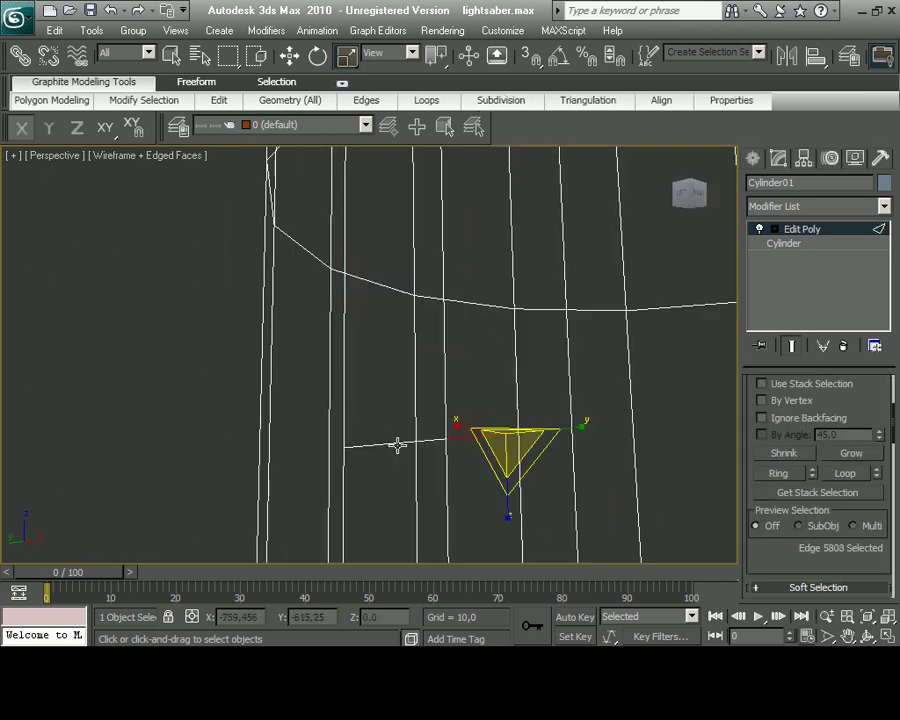
pyautogui.keyDown('ctrl'); pyautogui.click(397, 445); pyautogui.keyUp('ctrl')
pyautogui.hotkey('alt', 'w')
# Move the two selected edges along the hilt's length in the Left view
pyautogui.press('w')
pyautogui.moveTo(208, 437); pyautogui.dragTo(208, 435)
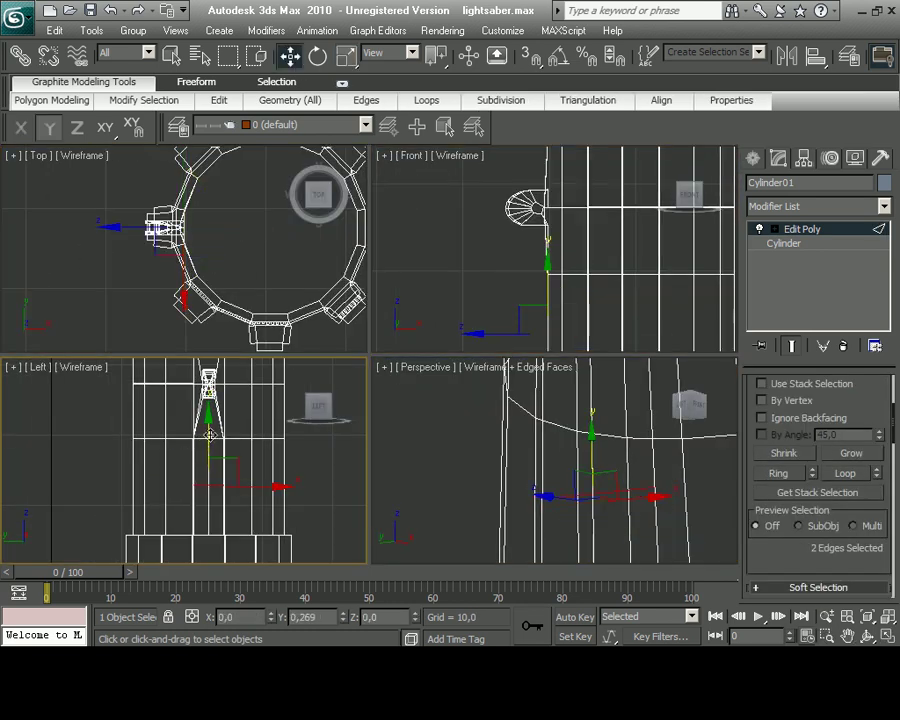
pyautogui.hotkey('alt', 'w')
pyautogui.scroll(3, 560, 372)
pyautogui.scroll(3, 382, 392)
# Move the two side faces downward and nudge their vertices into a hexagonal outline
pyautogui.press('4')
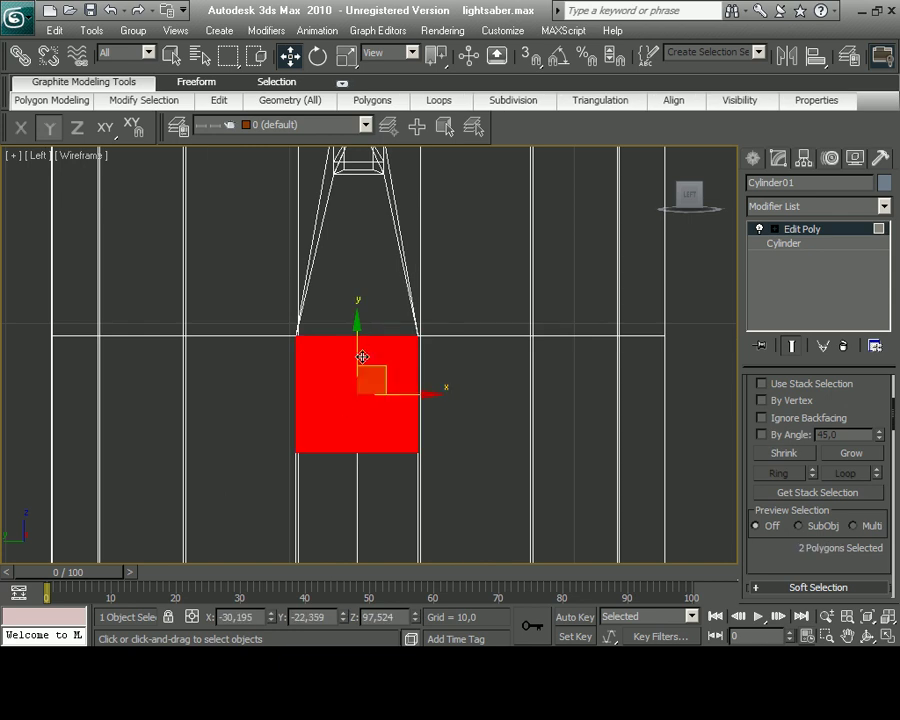
pyautogui.moveTo(356, 345)
pyautogui.mouseDown()
pyautogui.moveTo(354, 386)
pyautogui.moveTo(292, 379)
pyautogui.mouseUp()
pyautogui.press('1')
pyautogui.moveTo(443, 372); pyautogui.dragTo(463, 367)
pyautogui.click(296, 505)
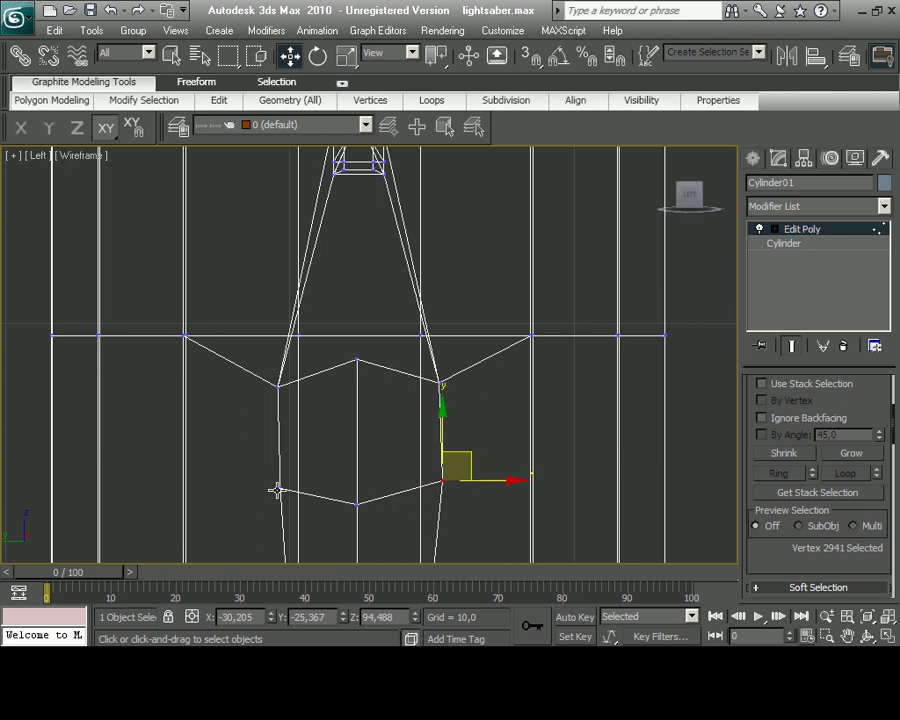
pyautogui.press('2')
pyautogui.press('4')
# Tessellate the two selected side polygons into eight faces
pyautogui.rightClick(380, 450)
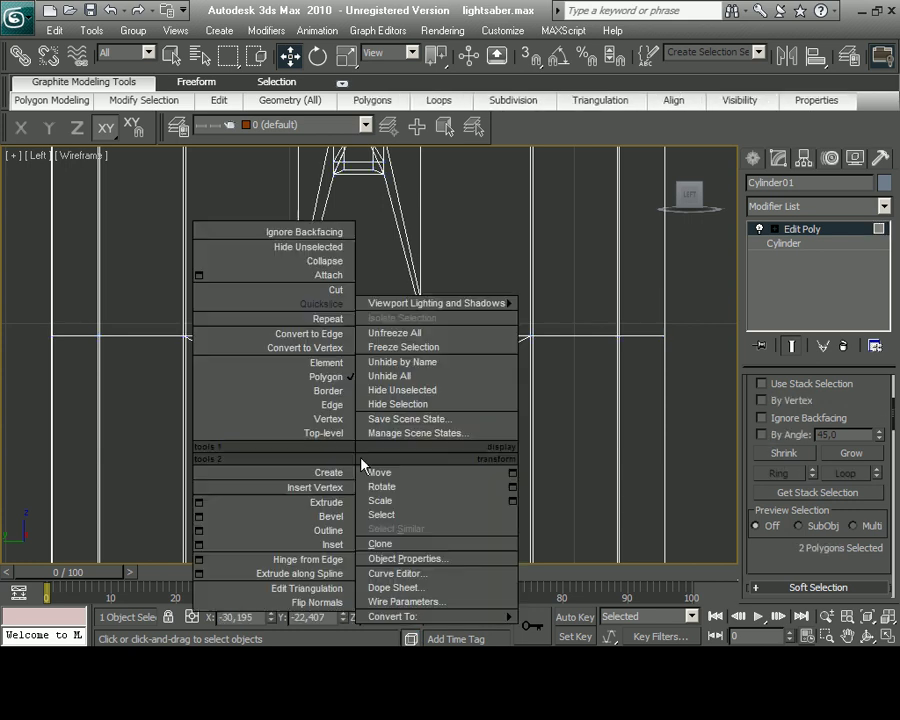
pyautogui.press('Escape')
pyautogui.scroll(-3, 771, 504)
pyautogui.click(848, 516)
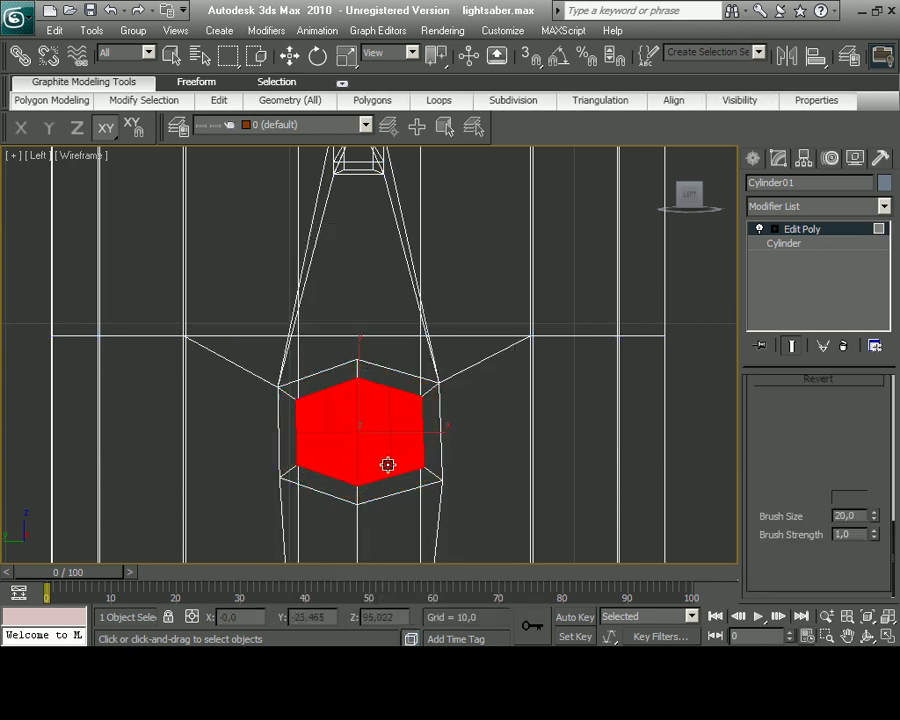
pyautogui.press('1')
pyautogui.scroll(2, 386, 464)
pyautogui.press('4')
# Prepare to scale the eight new polygons, checking them across all four viewports
pyautogui.press('r')
pyautogui.scroll(-5, 402, 454)
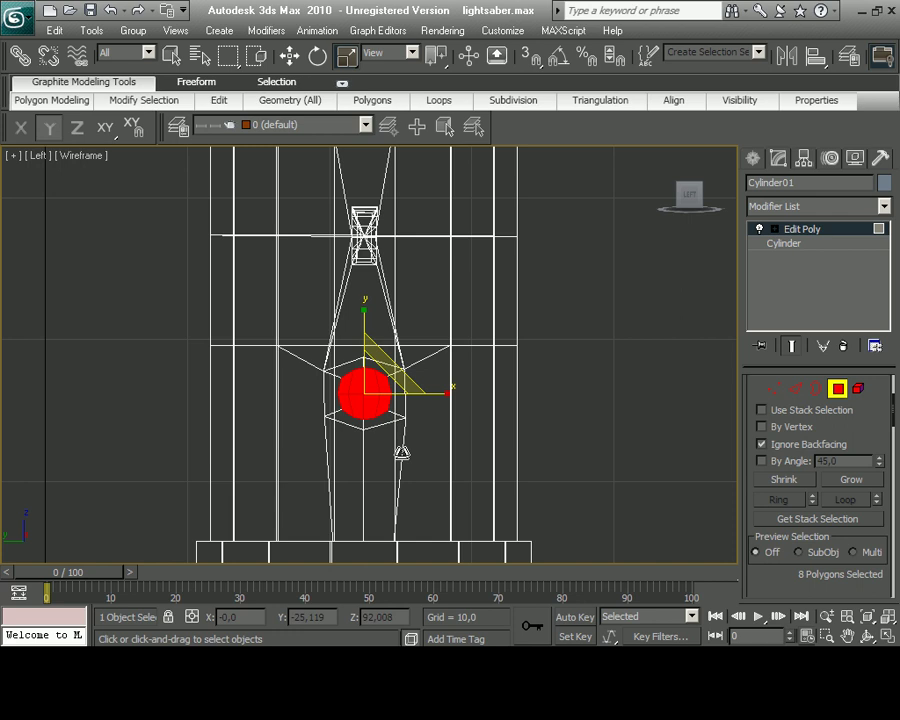
pyautogui.scroll(3, 402, 454)
pyautogui.click(890, 640)
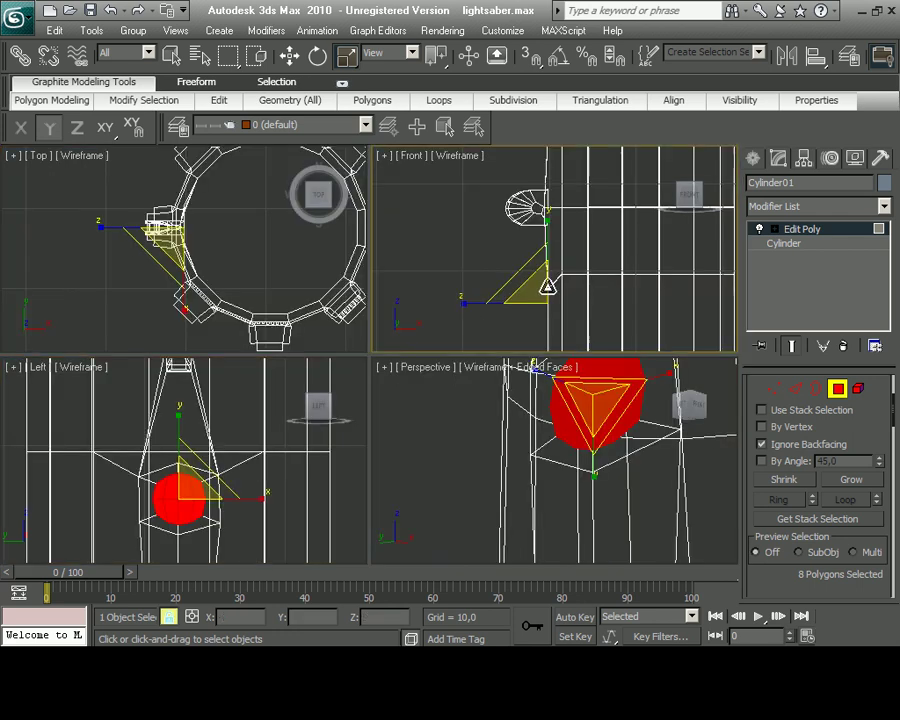
pyautogui.rightClick(540, 282)
pyautogui.press('Escape')
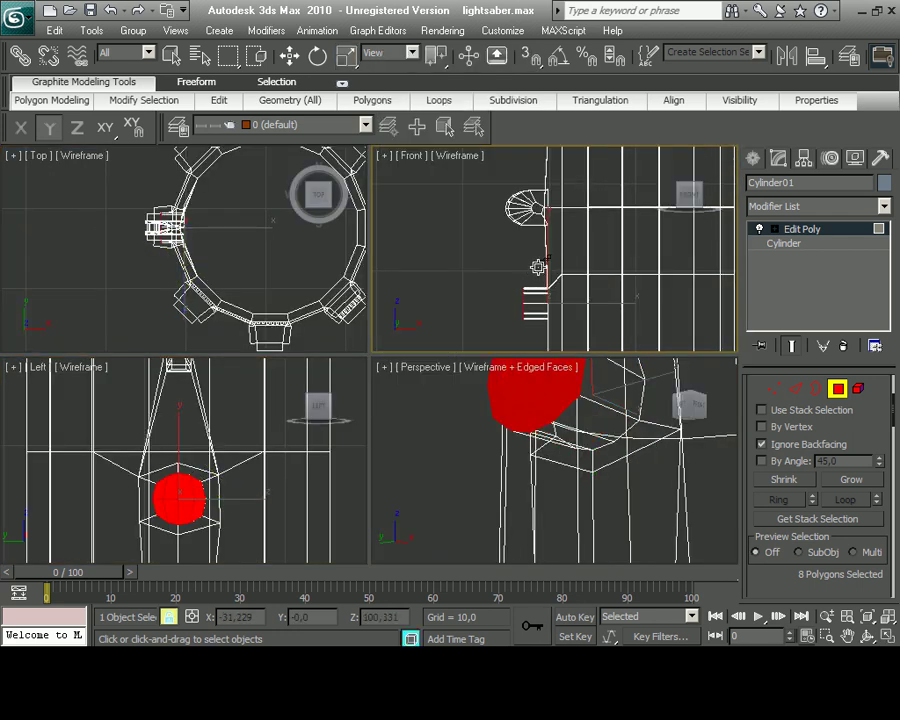
pyautogui.scroll(-2, 763, 538)
pyautogui.scroll(-5, 770, 550)
# Frame the patch in the front view and scale it flat into a thin vertical strip
pyautogui.hotkey('alt', 'w')
pyautogui.press('z')
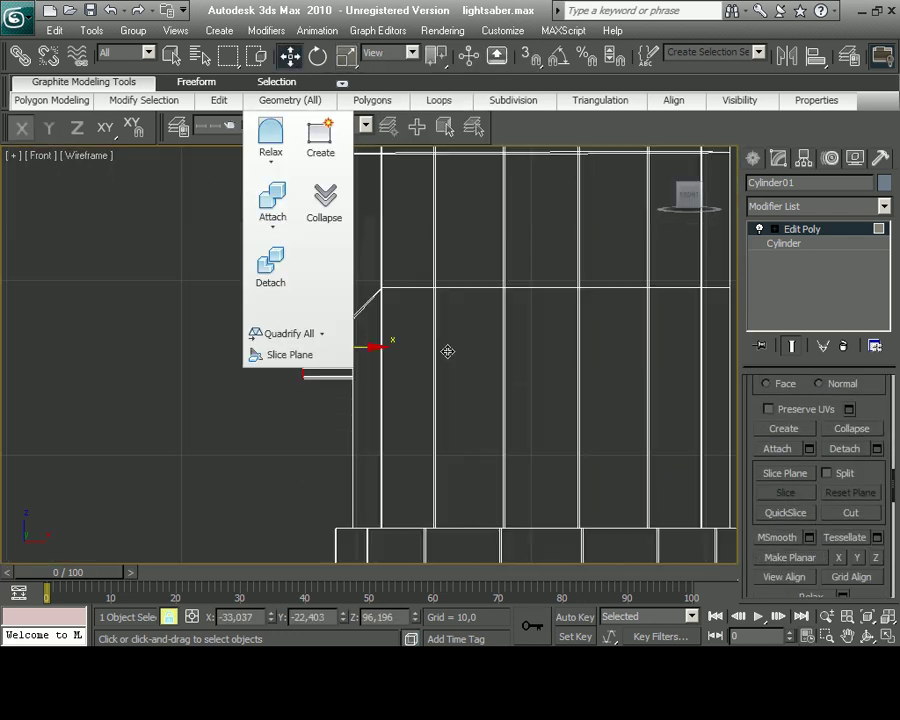
pyautogui.scroll(-2, 350, 340)
pyautogui.rightClick(294, 356)
pyautogui.press('Escape')
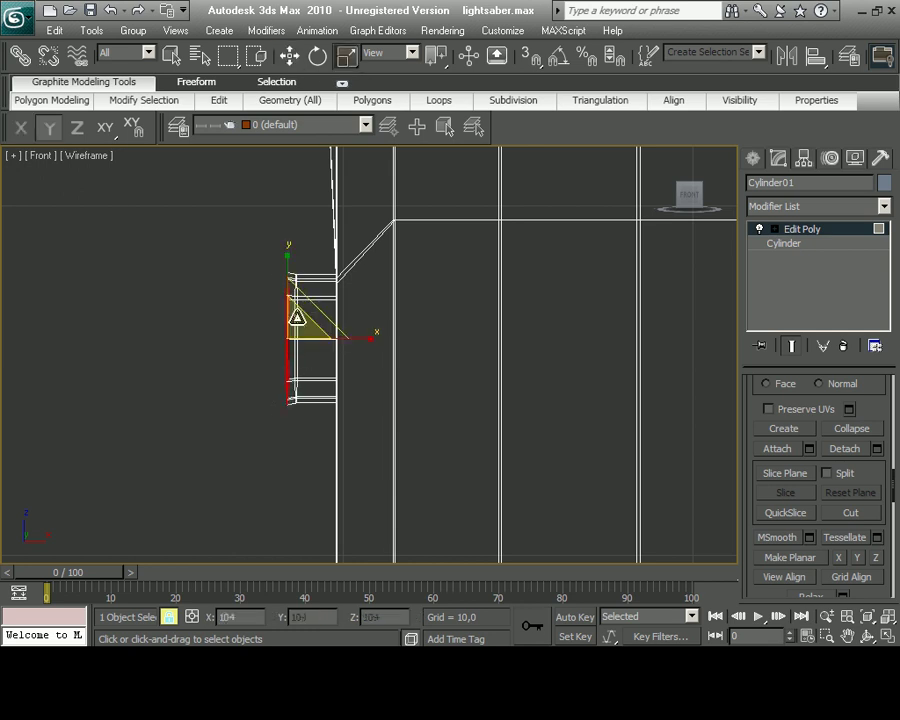
pyautogui.moveTo(292, 329); pyautogui.dragTo(288, 352)
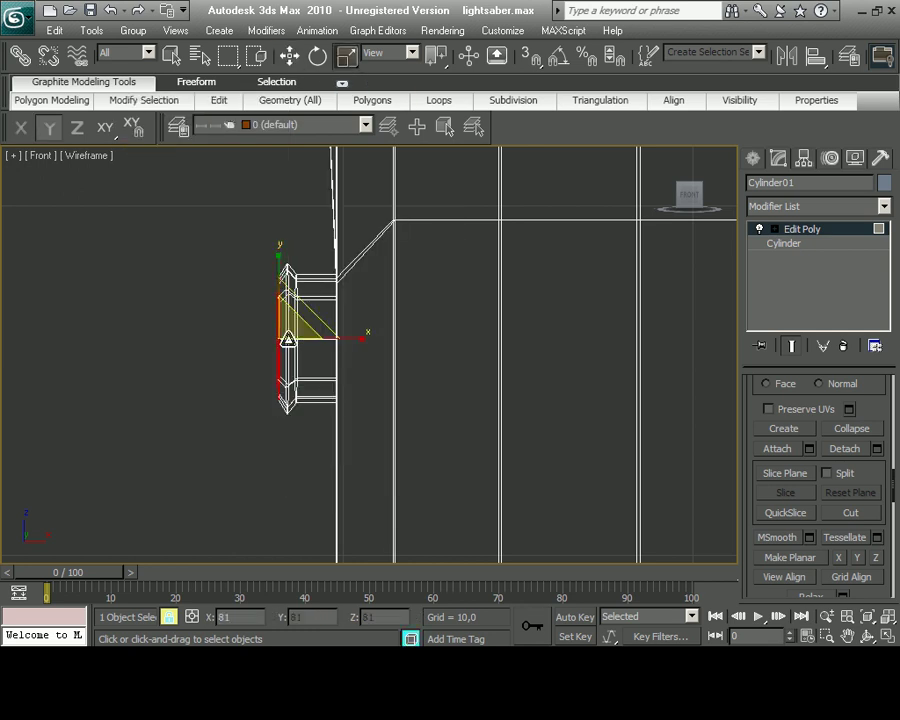
# Select the button's vertices, then return to Polygon level with scaling active
pyautogui.press('1')
pyautogui.press('w')
pyautogui.moveTo(239, 262)
pyautogui.mouseDown()
pyautogui.moveTo(368, 346)
pyautogui.moveTo(355, 343)
pyautogui.mouseUp()
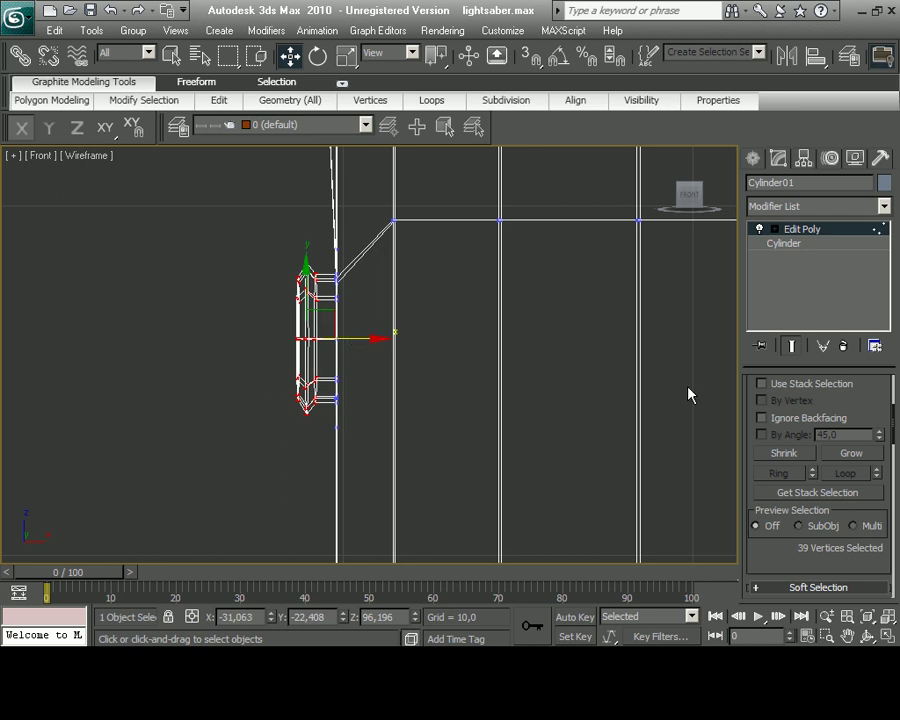
pyautogui.press('4')
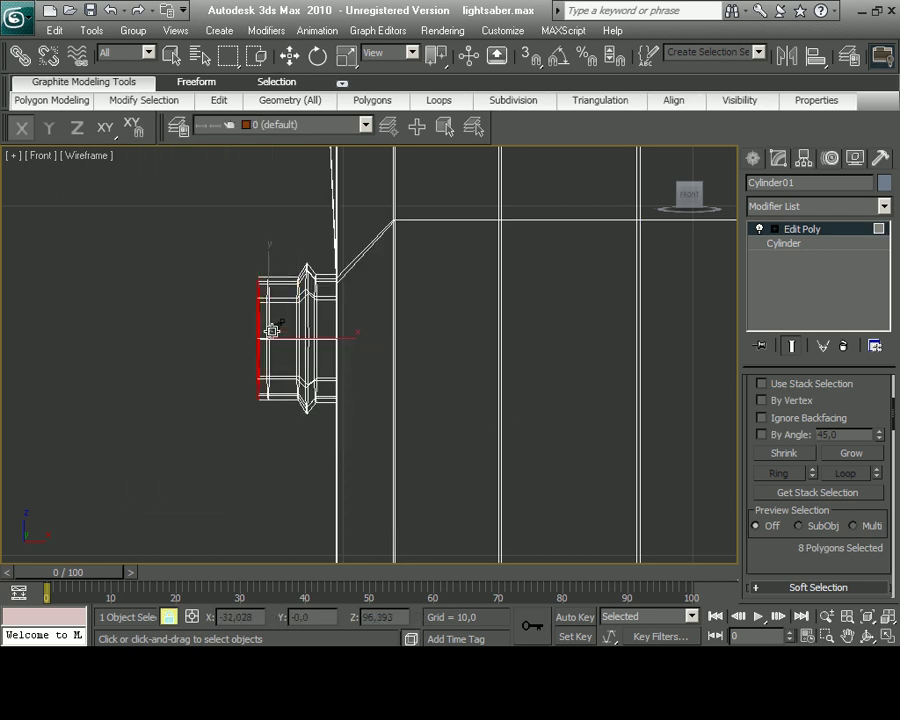
pyautogui.press('w')
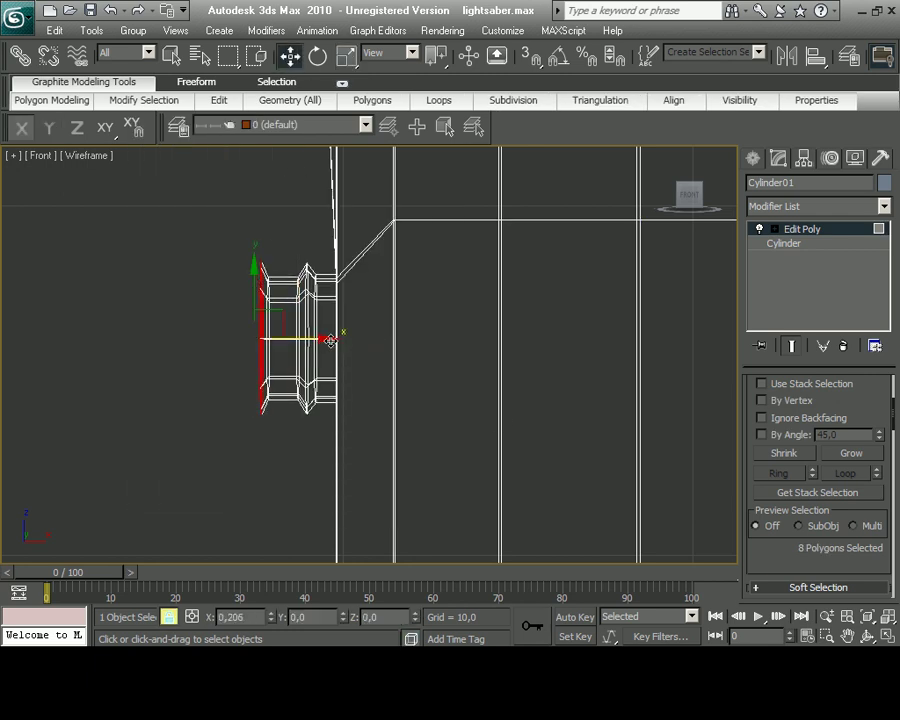
pyautogui.press('r')
# Extrude the button's end faces twice, adjusting a vertex in between to form ridges
pyautogui.rightClick(265, 337)
pyautogui.click(247, 347)
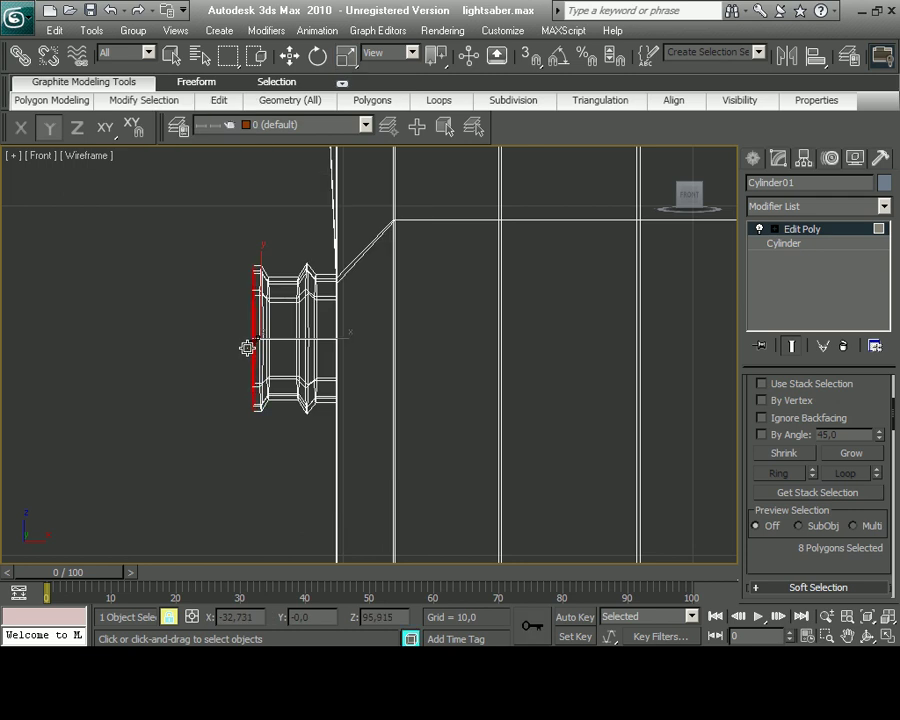
pyautogui.press('1')
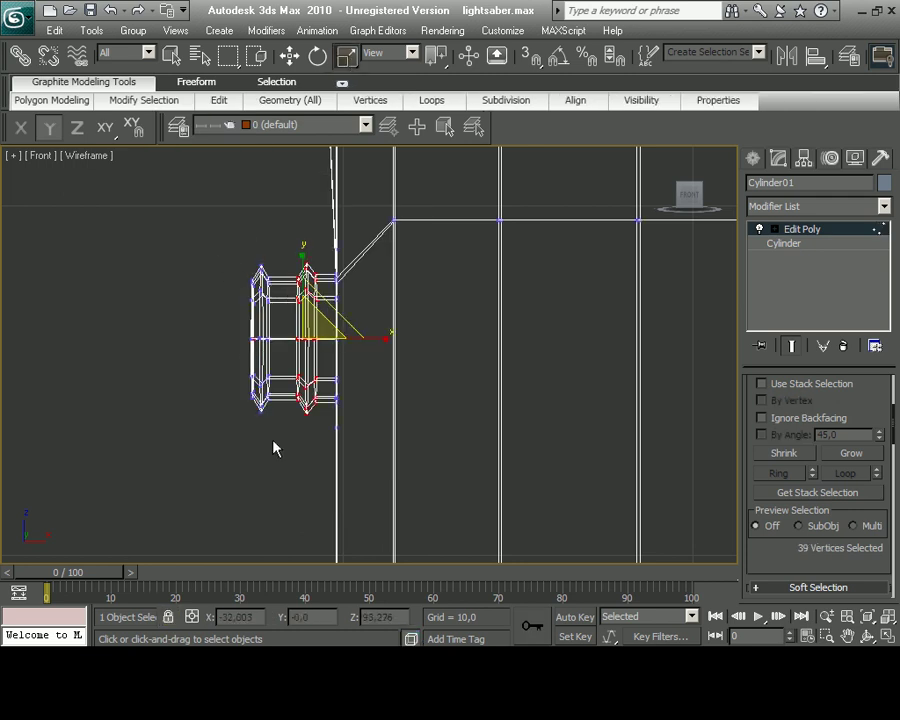
pyautogui.press('w')
pyautogui.click(322, 335)
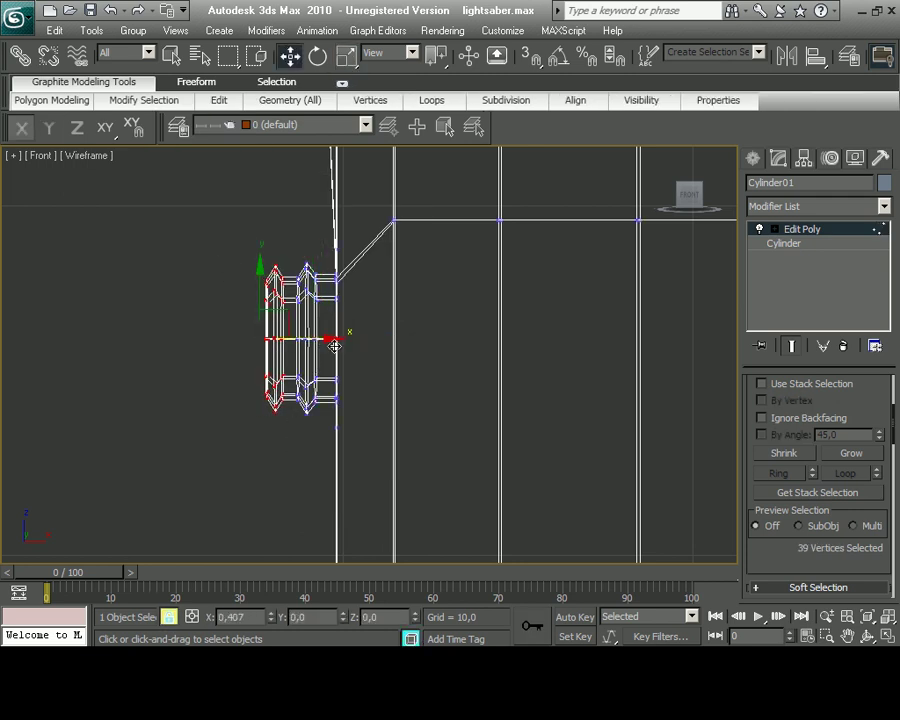
pyautogui.press('4')
pyautogui.rightClick(268, 366)
pyautogui.press('space')
pyautogui.click(251, 366)
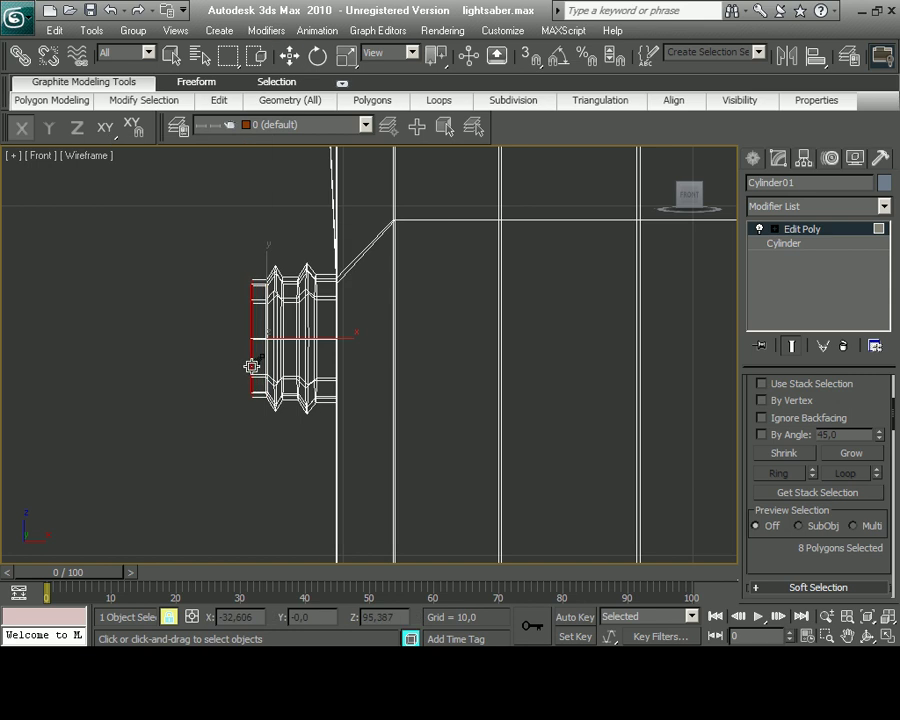
# Bevel the end faces into a narrower, domed cap
pyautogui.rightClick(240, 340)
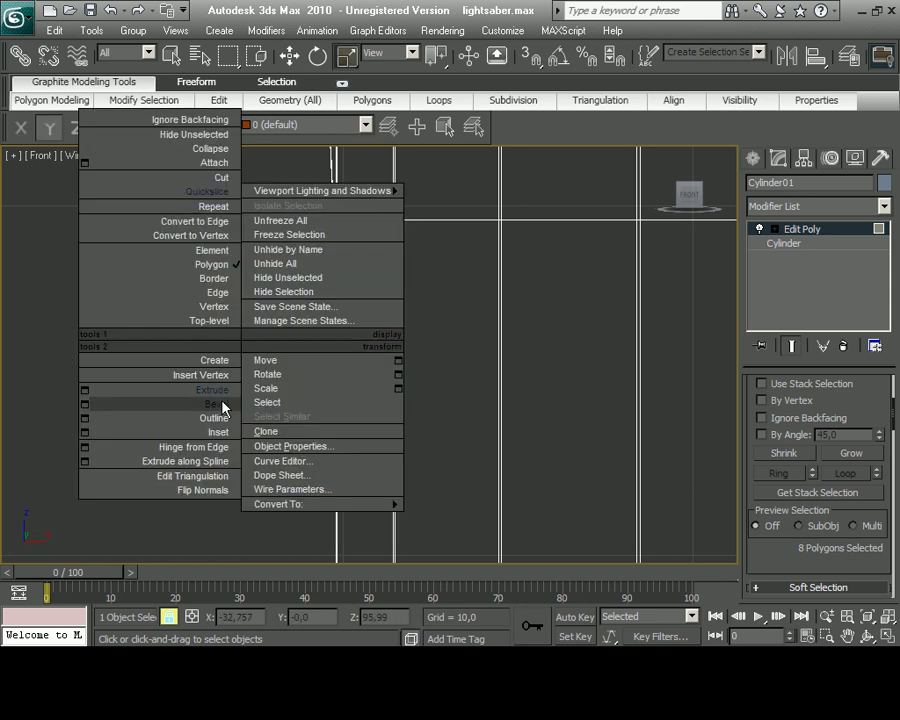
pyautogui.click(250, 344)
pyautogui.moveTo(238, 352); pyautogui.dragTo(200, 400)
pyautogui.scroll(3, 250, 340)
pyautogui.press('w')
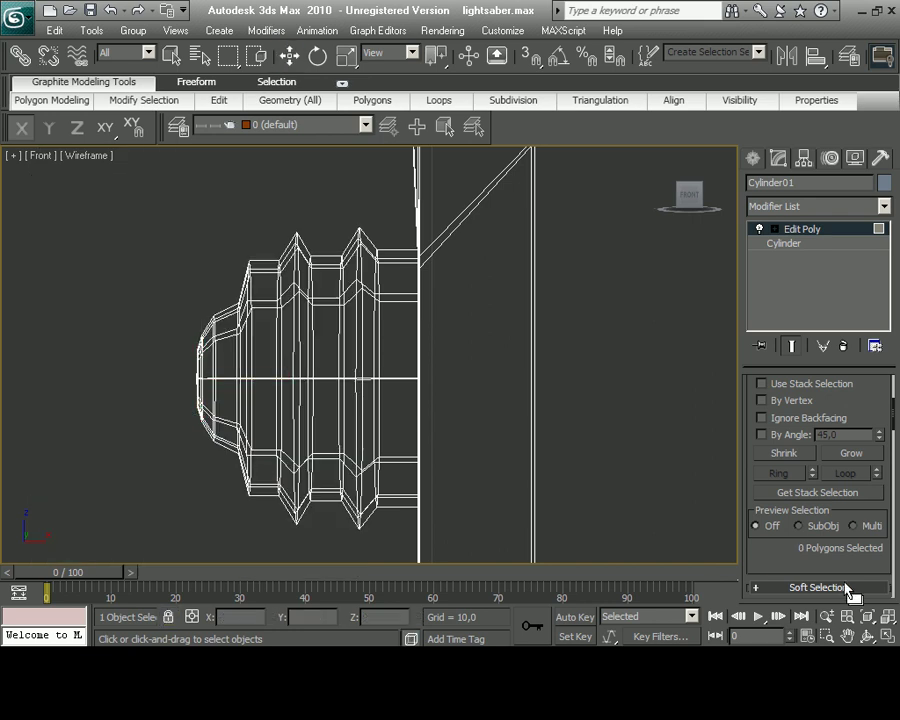
# Inspect the knob with smooth shading in four views, then switch to Edge level
pyautogui.hotkey('alt', 'w')
pyautogui.hotkey('alt', 'w')
pyautogui.keyDown('alt'); pyautogui.moveTo(420, 470); pyautogui.dragTo(408, 477, button='middle'); pyautogui.keyUp('alt')
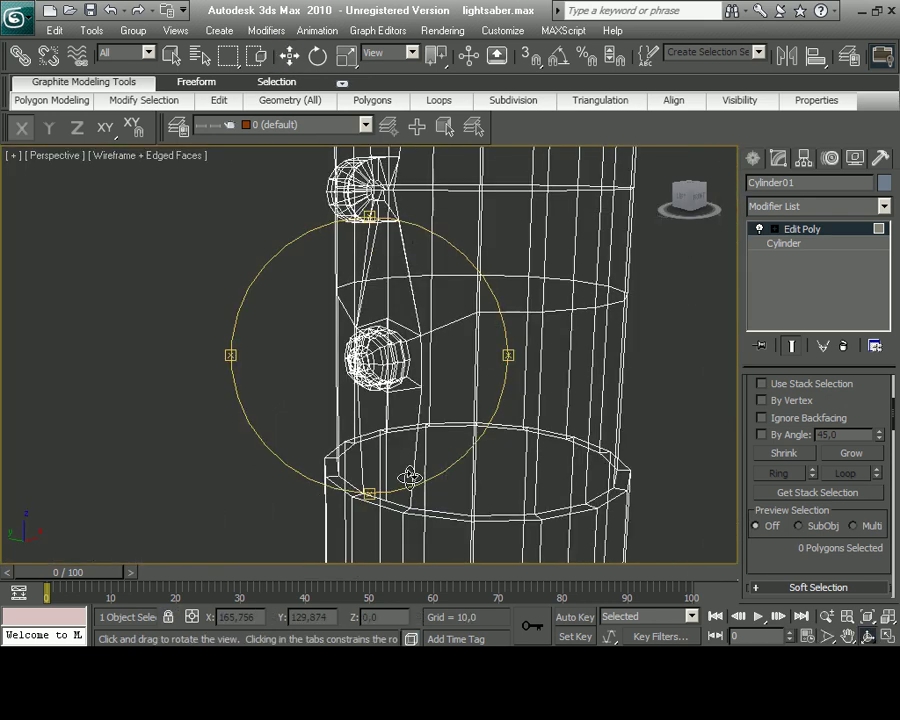
pyautogui.press('F3')
pyautogui.scroll(3, 409, 477)
pyautogui.scroll(2, 380, 462)
pyautogui.scroll(2, 356, 455)
pyautogui.press('2')
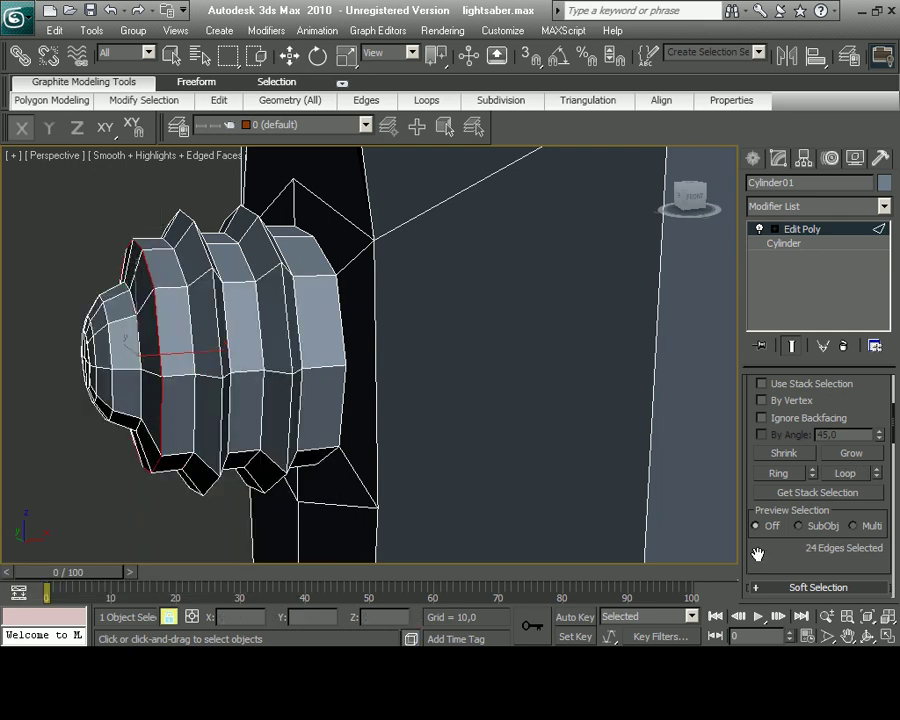
# Chamfer the knob's ridge edges by 0.13 with 2 segments
pyautogui.scroll(-3, 754, 550)
pyautogui.click(810, 540)
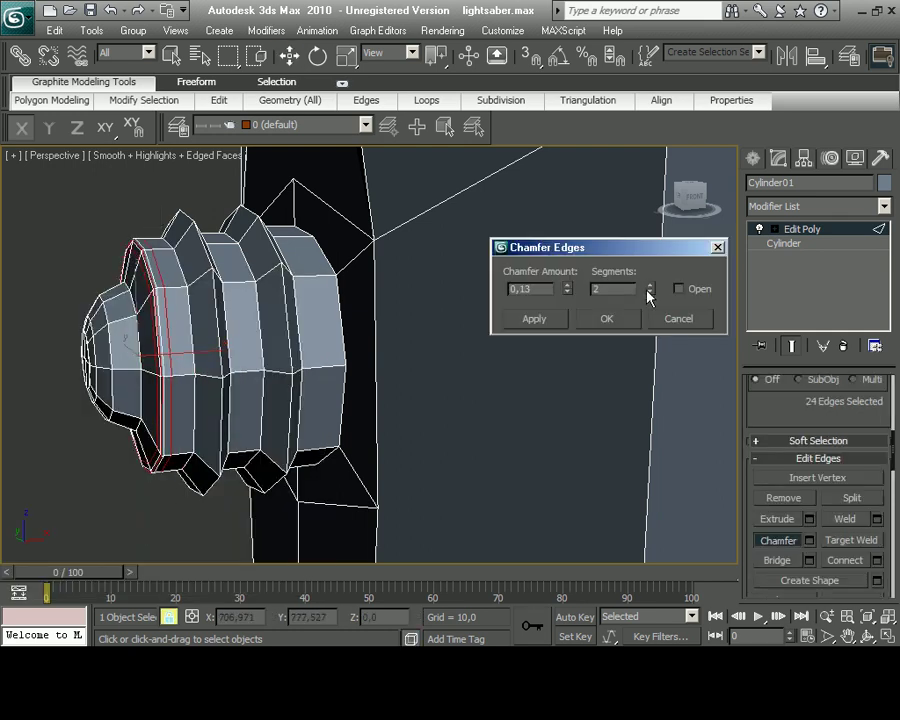
pyautogui.click(606, 318)
# Select all of the button's polygons and apply MSmooth, then clear the selection
pyautogui.click(889, 638)
pyautogui.moveTo(470, 180); pyautogui.dragTo(546, 322)
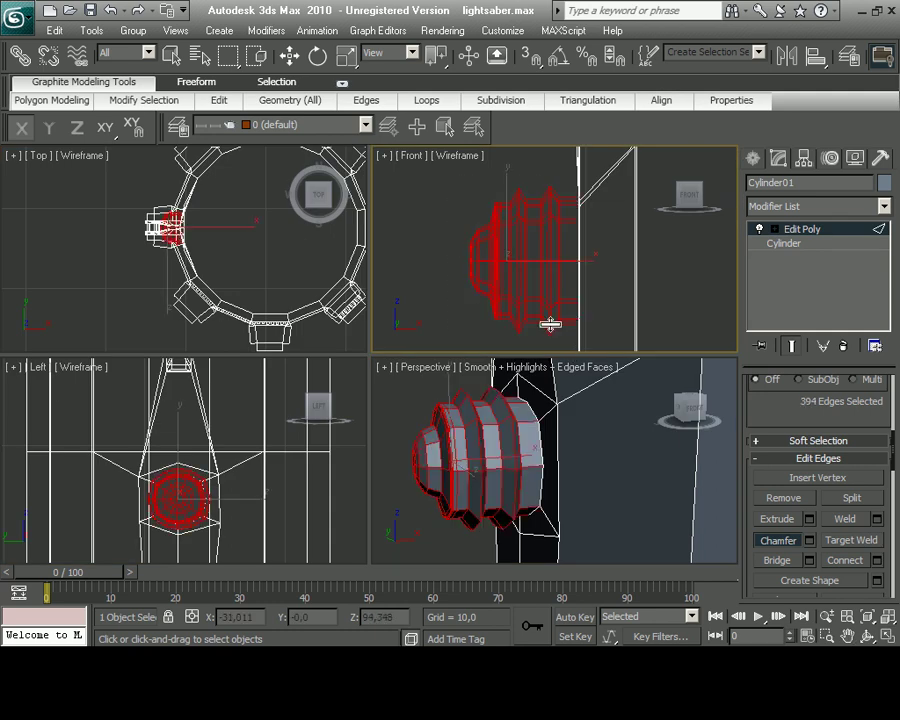
pyautogui.press('4')
pyautogui.hotkey('ctrl', 'a')
pyautogui.scroll(-5, 787, 546)
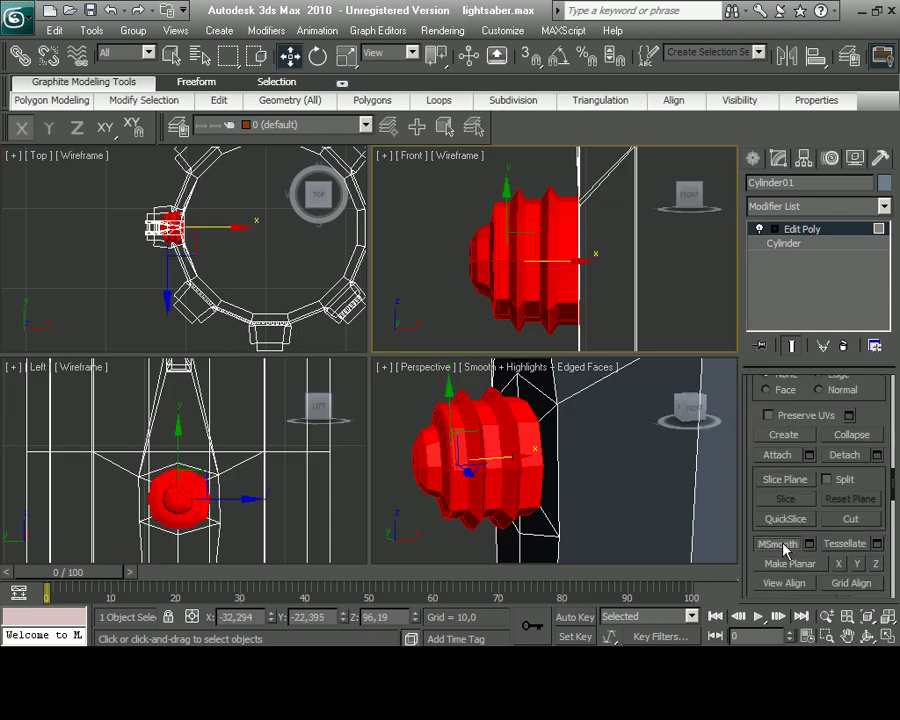
pyautogui.click(777, 543)
pyautogui.click(604, 443)
# In the maximized Front view, move the slanted point's middle vertices down and to the left
pyautogui.scroll(3, 540, 250)
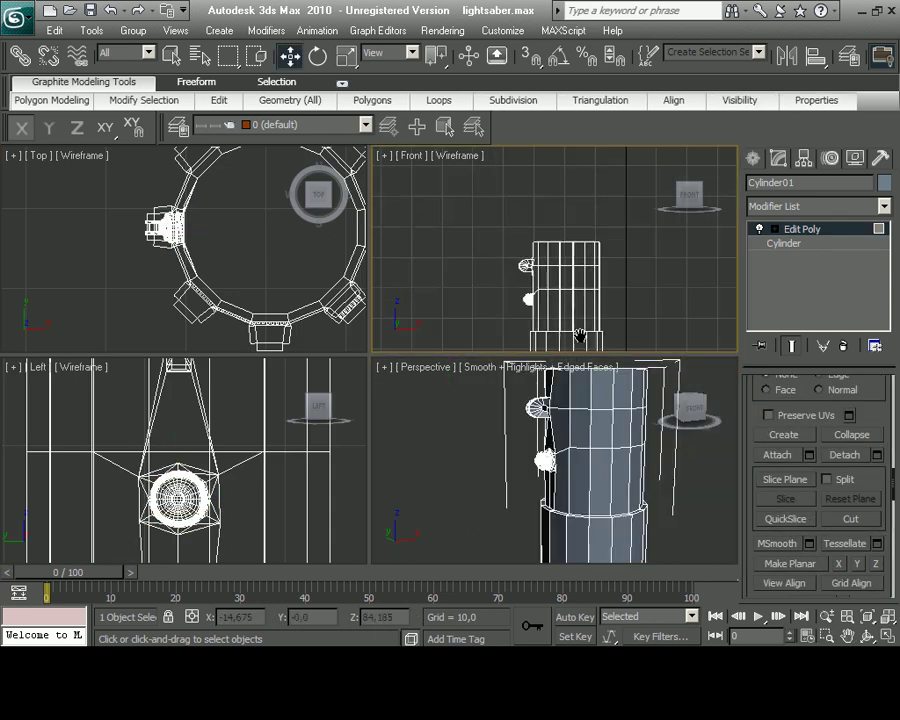
pyautogui.hotkey('alt', 'w')
pyautogui.press('1')
pyautogui.scroll(-4, 323, 292)
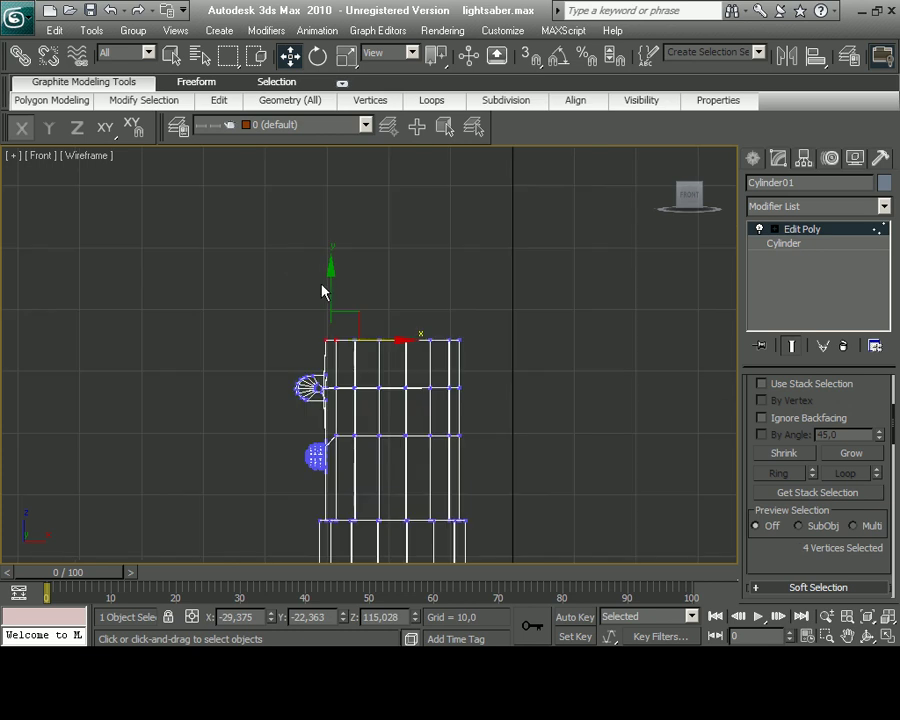
pyautogui.scroll(4, 406, 314)
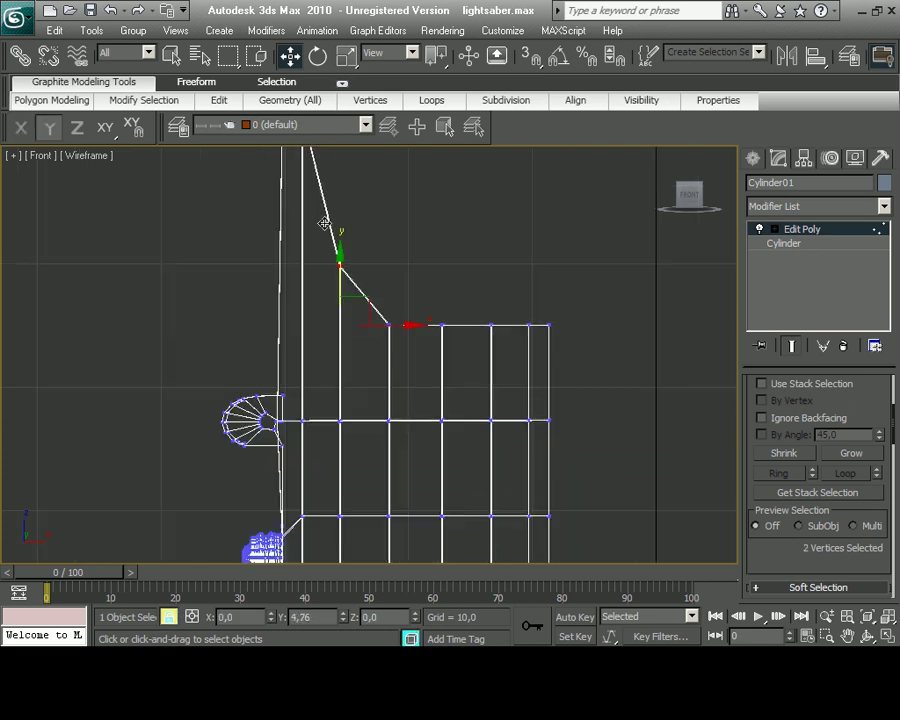
pyautogui.scroll(-2, 324, 222)
pyautogui.scroll(2, 371, 358)
pyautogui.click(337, 349)
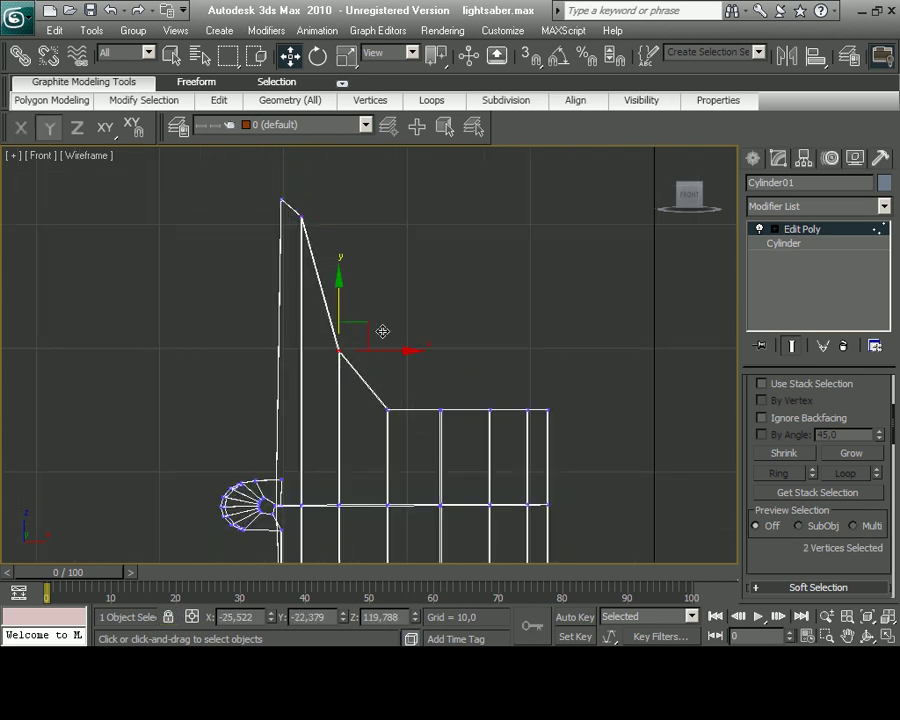
pyautogui.moveTo(372, 325); pyautogui.dragTo(367, 344)
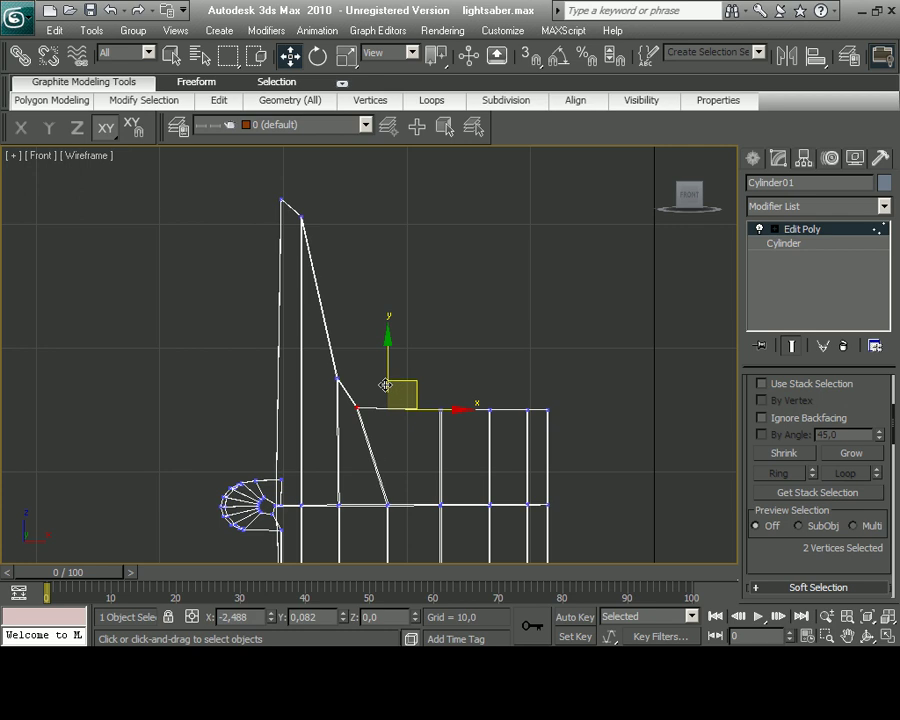
pyautogui.moveTo(362, 276); pyautogui.dragTo(340, 300)
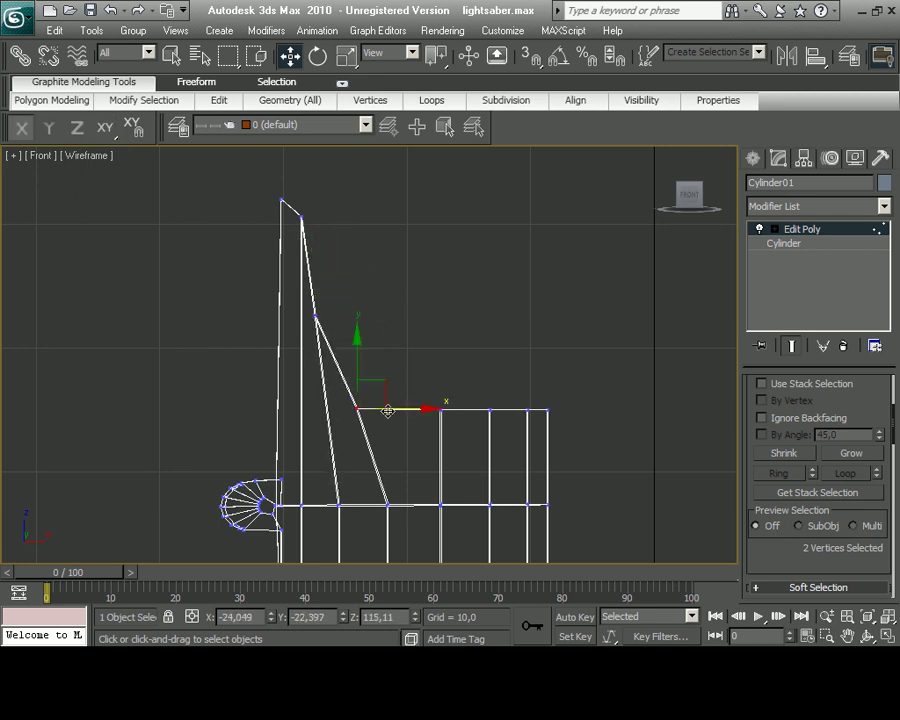
# Deselect the vertices and orbit the Perspective view to inspect the steeper hilt top
pyautogui.scroll(4, 354, 500)
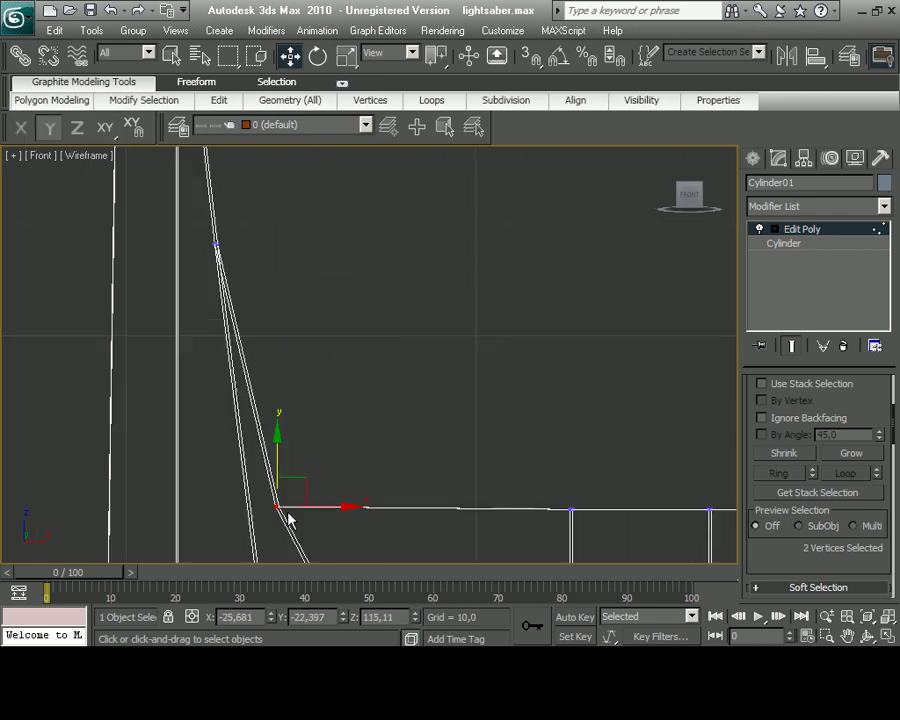
pyautogui.rightClick(274, 472)
pyautogui.press('Escape')
pyautogui.scroll(-3, 381, 425)
pyautogui.scroll(-3, 381, 425)
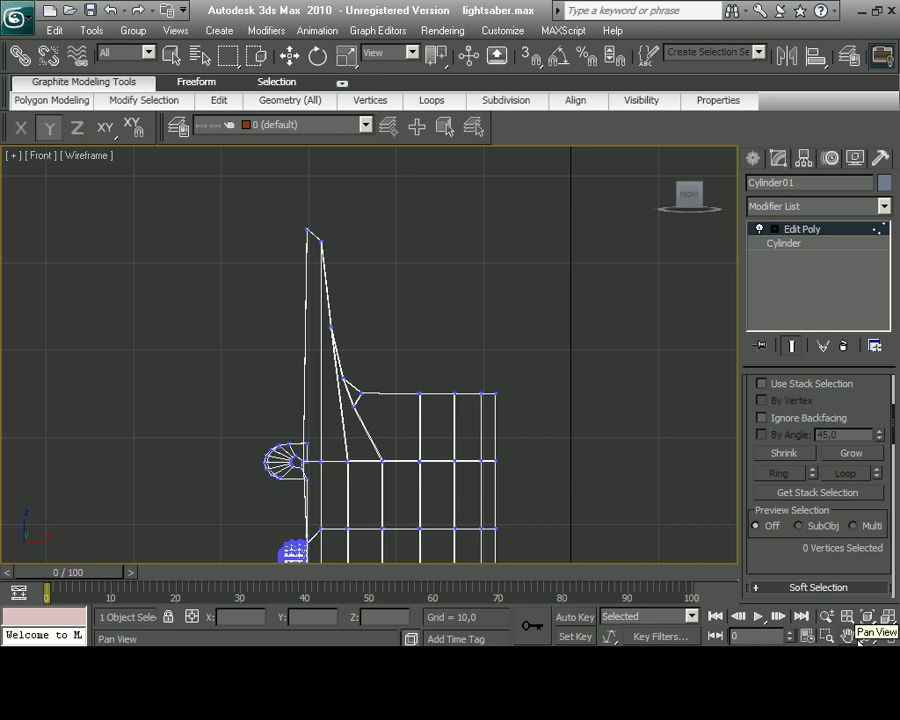
pyautogui.click(887, 634)
pyautogui.click(868, 634)
pyautogui.moveTo(294, 374)
pyautogui.mouseDown()
pyautogui.moveTo(287, 425)
pyautogui.moveTo(371, 371)
pyautogui.moveTo(372, 380)
pyautogui.mouseUp()
# Inset the hilt's slanted top cap polygon to form a narrow border ring
pyautogui.press('2')
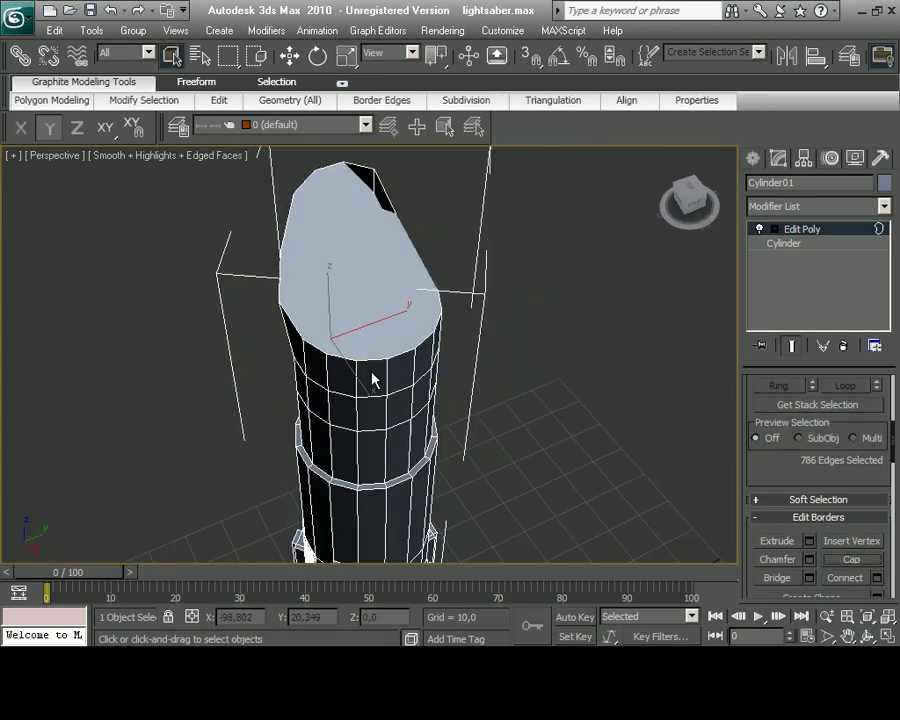
pyautogui.keyDown('alt'); pyautogui.moveTo(372, 380); pyautogui.dragTo(386, 386, button='middle'); pyautogui.keyUp('alt')
pyautogui.press('4')
pyautogui.click(360, 405)
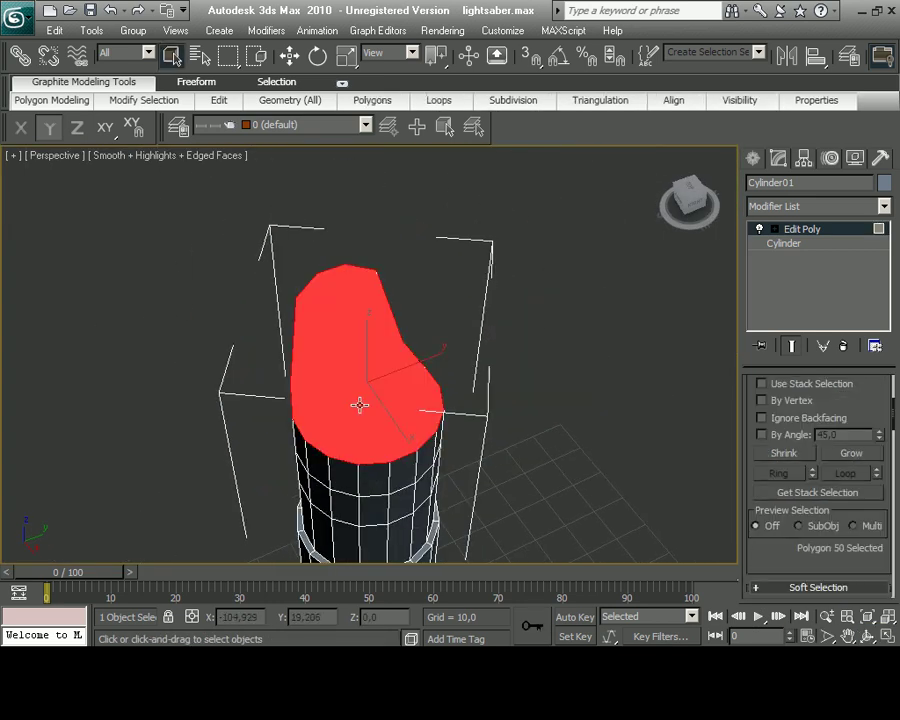
pyautogui.moveTo(392, 390); pyautogui.dragTo(392, 397)
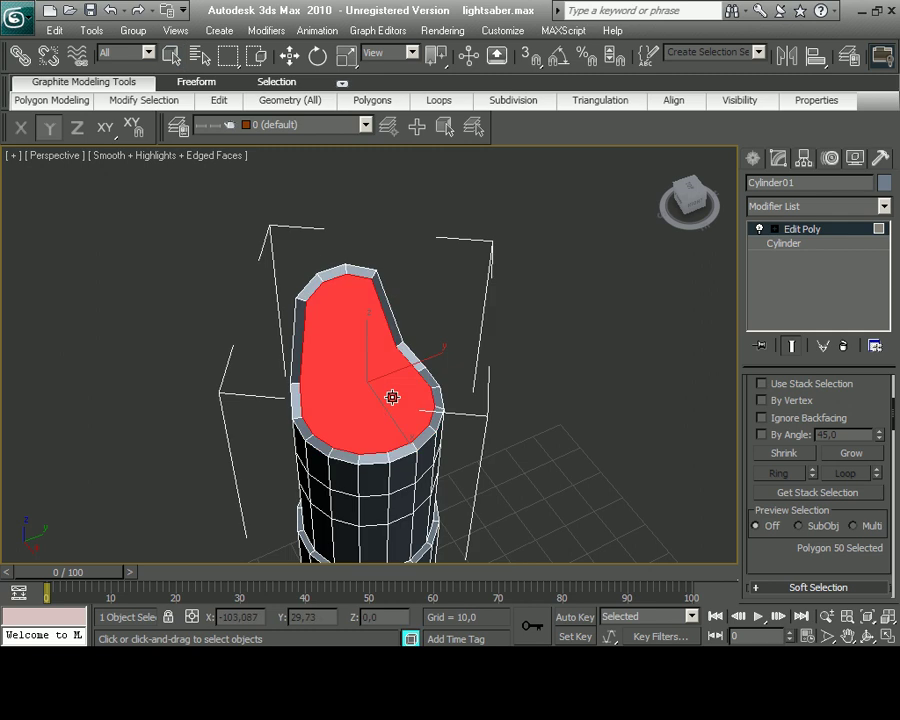
pyautogui.click(460, 333)
# In the maximized Front view, select the vertices at the cap's bend and move them to reshape it
pyautogui.hotkey('alt', 'w')
pyautogui.click(636, 266)
pyautogui.hotkey('alt', 'w')
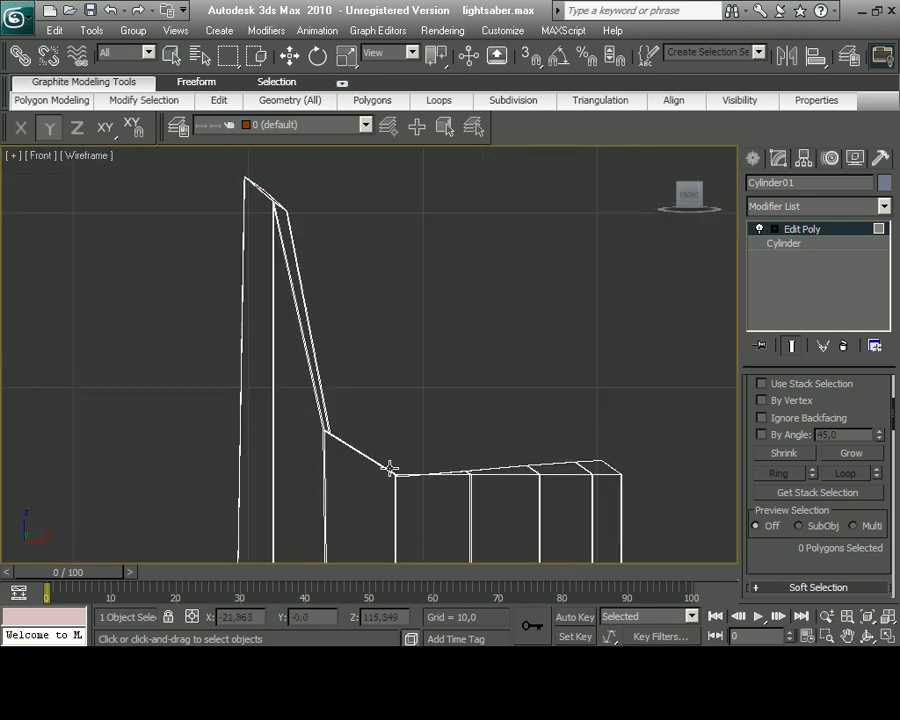
pyautogui.press('1')
pyautogui.moveTo(318, 237); pyautogui.dragTo(230, 165)
pyautogui.press('w')
pyautogui.scroll(3, 390, 430)
pyautogui.moveTo(385, 465); pyautogui.dragTo(415, 500)
pyautogui.moveTo(390, 440); pyautogui.dragTo(372, 382, button='middle')
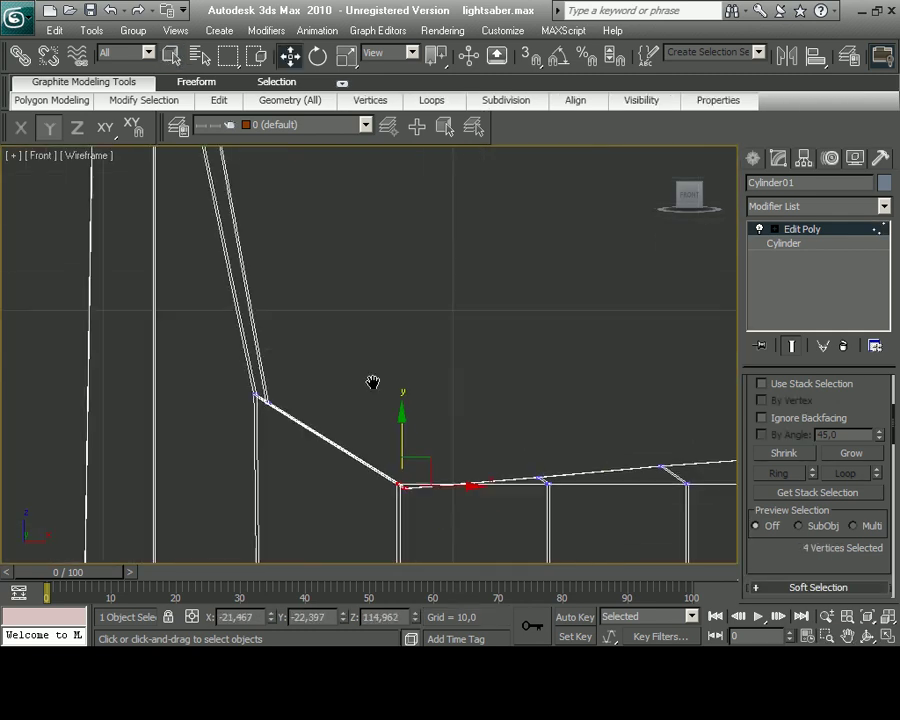
pyautogui.rightClick(386, 440)
pyautogui.click(374, 542)
# Return to the full Perspective view in Polygon mode to inspect the reshaped cap
pyautogui.click(888, 637)
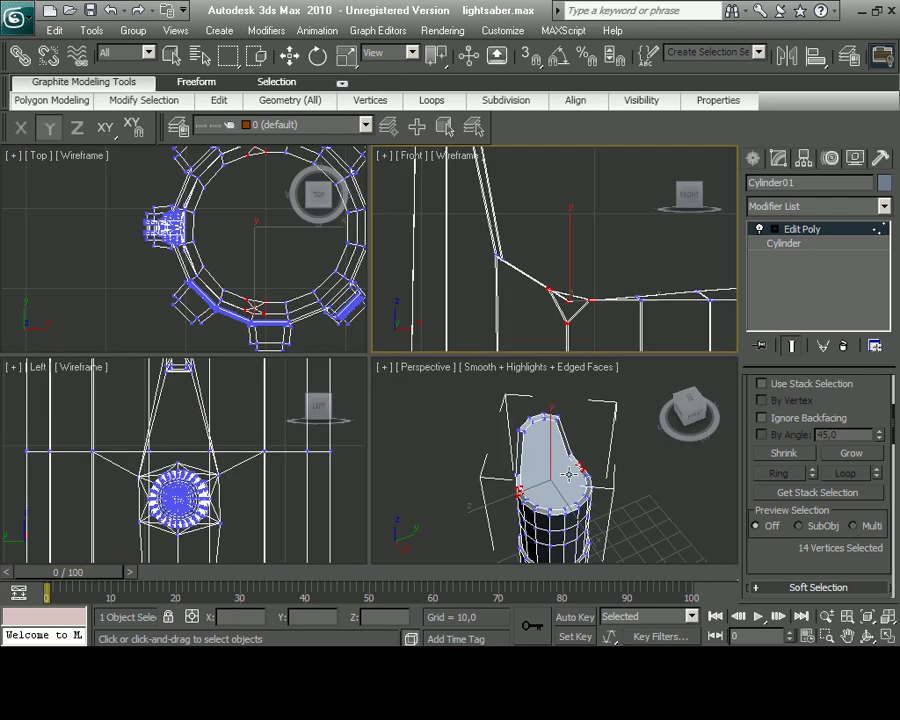
pyautogui.click(888, 637)
pyautogui.scroll(5, 452, 466)
pyautogui.scroll(2, 570, 418)
pyautogui.scroll(-3, 550, 366)
pyautogui.scroll(-4, 490, 390)
pyautogui.press('4')
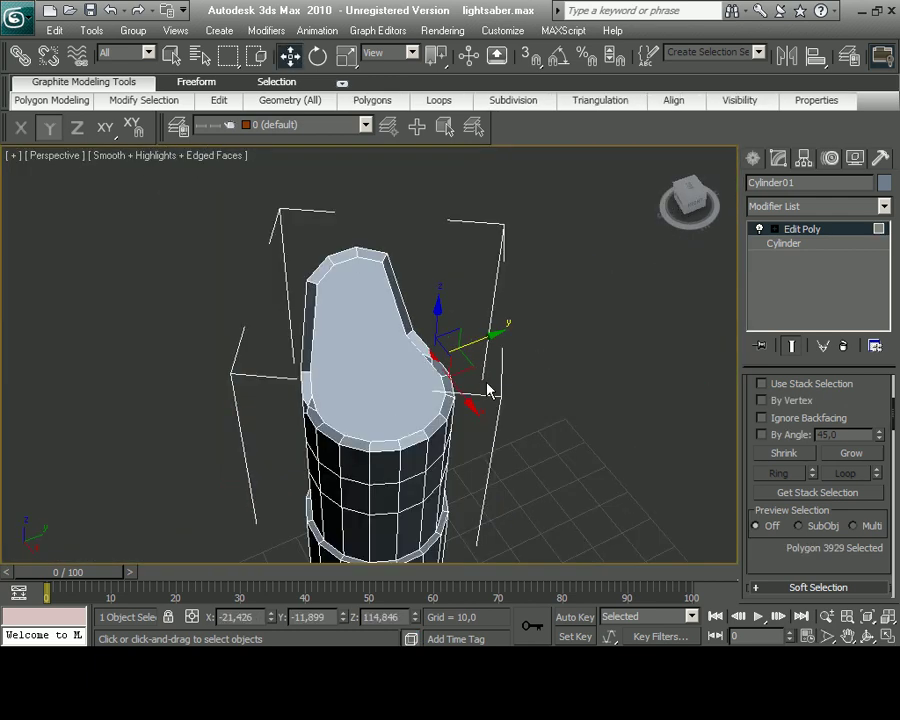
pyautogui.scroll(3, 358, 360)
pyautogui.scroll(-5, 358, 360)
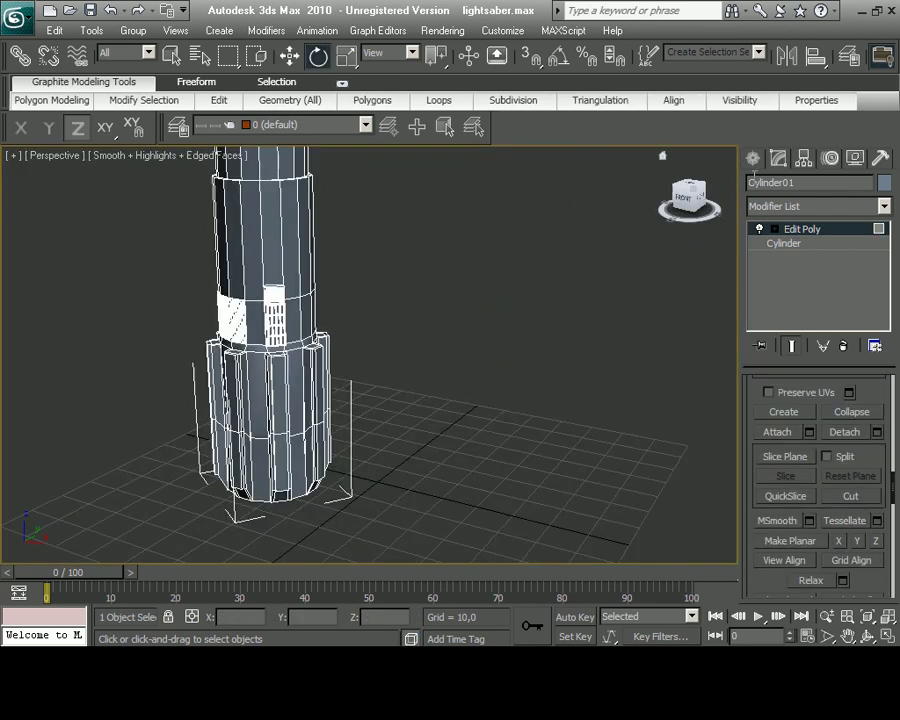
# Draw a standard cylinder (radius 13.027, height 15.226) on the grid right of the lightsaber
pyautogui.click(752, 158)
pyautogui.click(785, 307)
pyautogui.moveTo(435, 505); pyautogui.dragTo(490, 520)
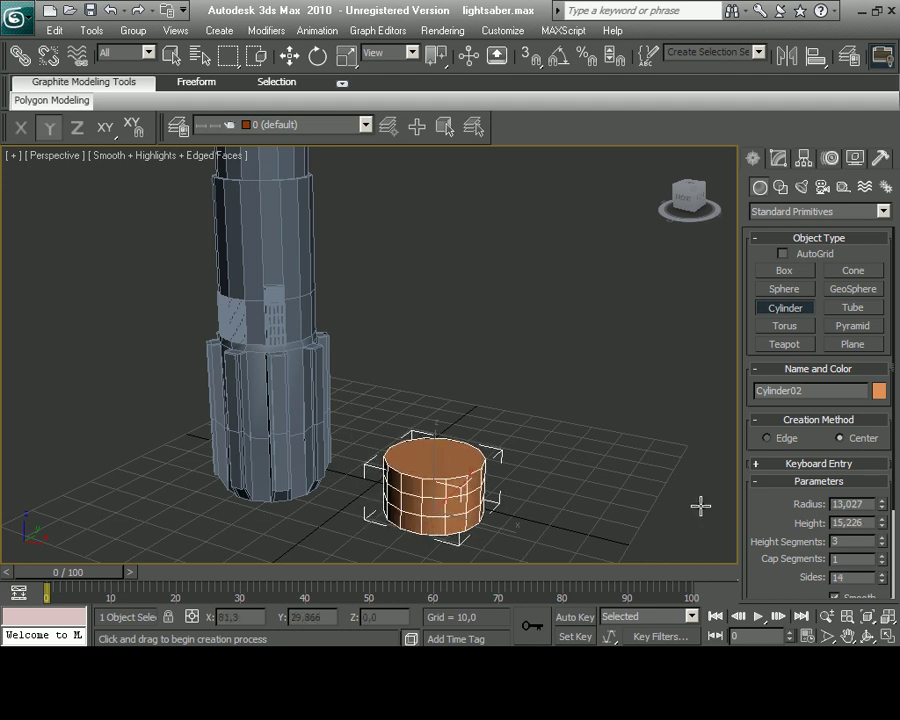
# Give the cylinder a custom light grey object colour
pyautogui.click(879, 391)
pyautogui.click(538, 426)
pyautogui.click(879, 391)
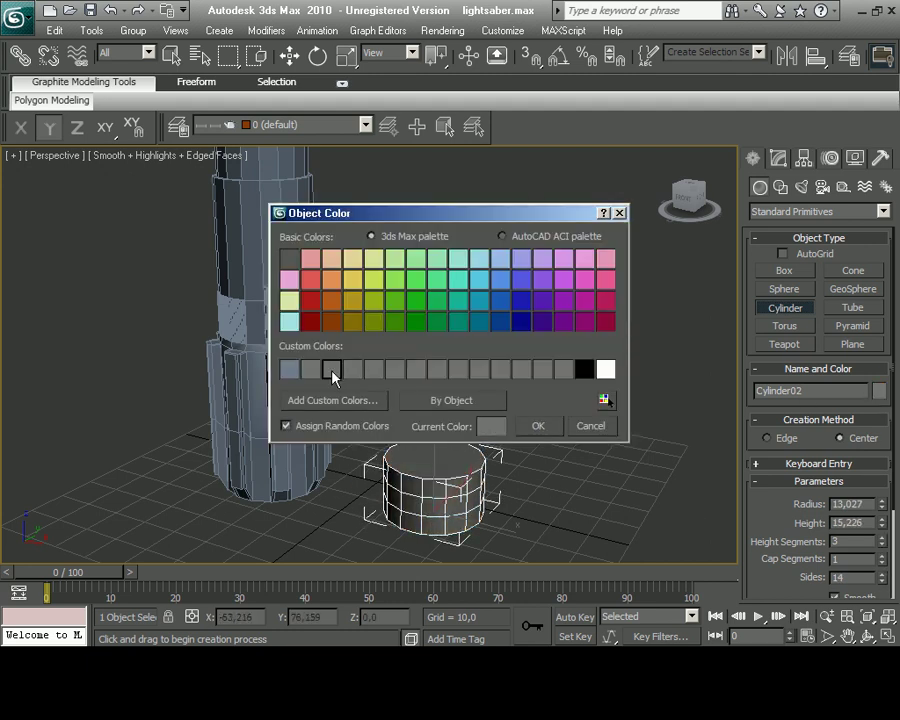
pyautogui.click(333, 400)
pyautogui.moveTo(455, 119); pyautogui.dragTo(455, 124)
pyautogui.click(560, 188)
pyautogui.click(538, 426)
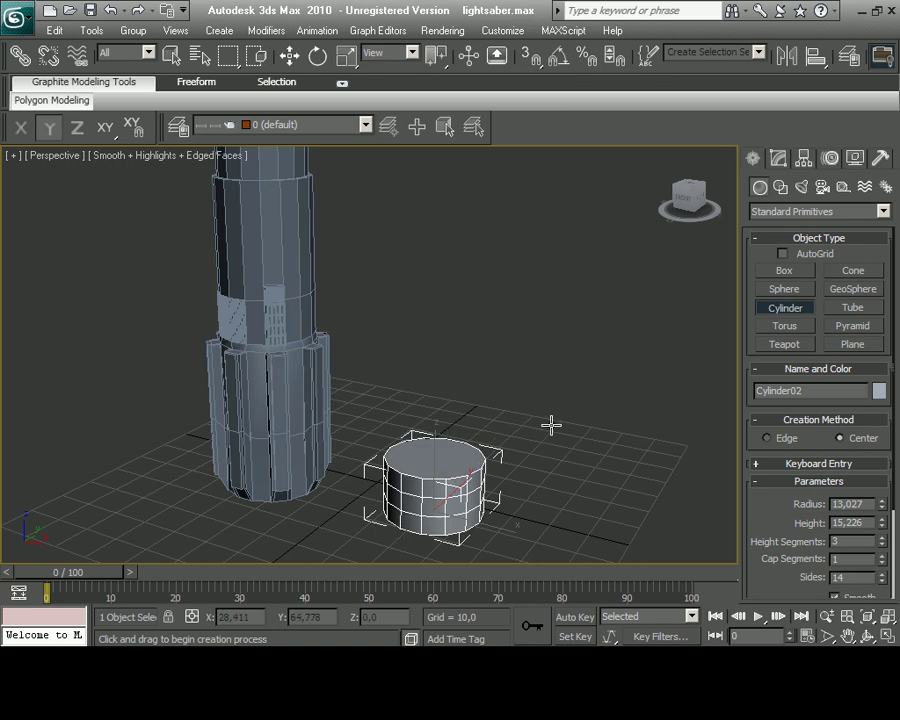
# Convert the cylinder to an Editable Mesh and maximize the Front view
pyautogui.rightClick(428, 488)
pyautogui.click(620, 641)
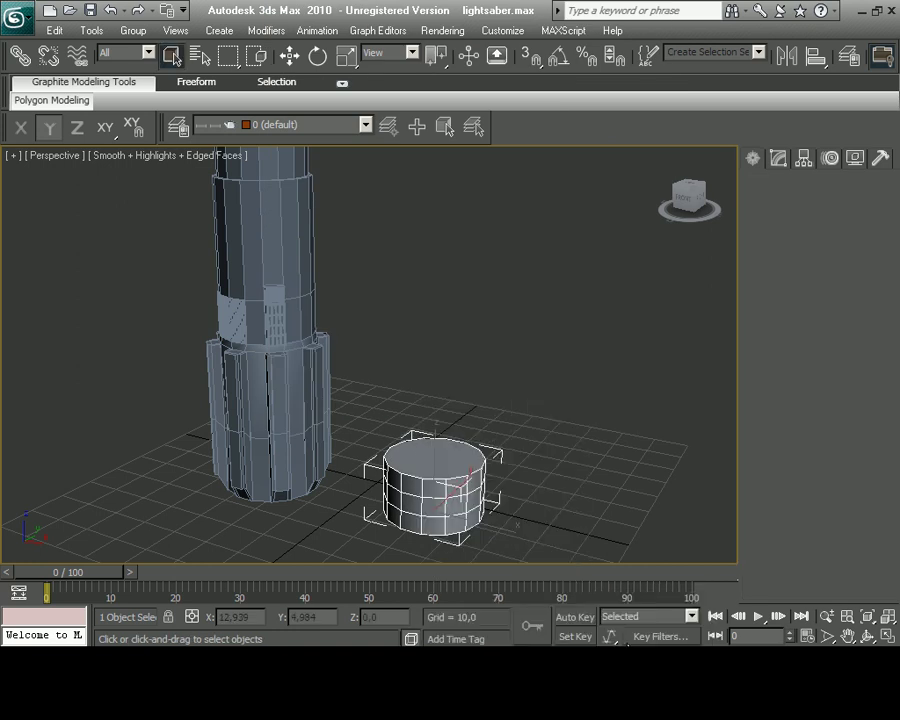
pyautogui.click(888, 636)
pyautogui.click(888, 636)
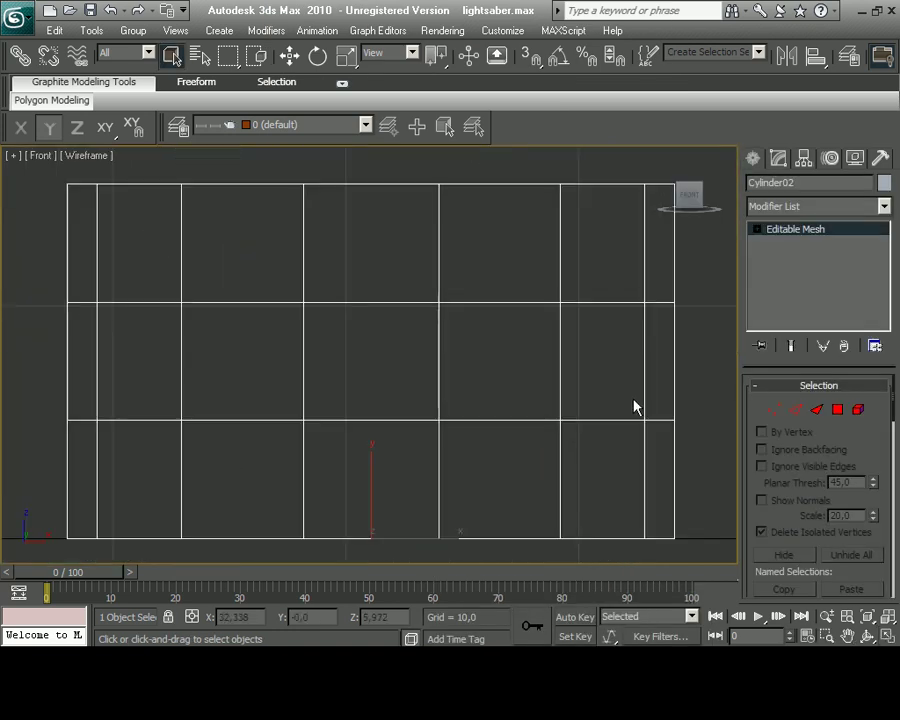
# Move the cylinder's inner vertex rows closer to its top and bottom edges
pyautogui.moveTo(369, 240); pyautogui.dragTo(369, 180)
pyautogui.moveTo(44, 402); pyautogui.dragTo(310, 484)
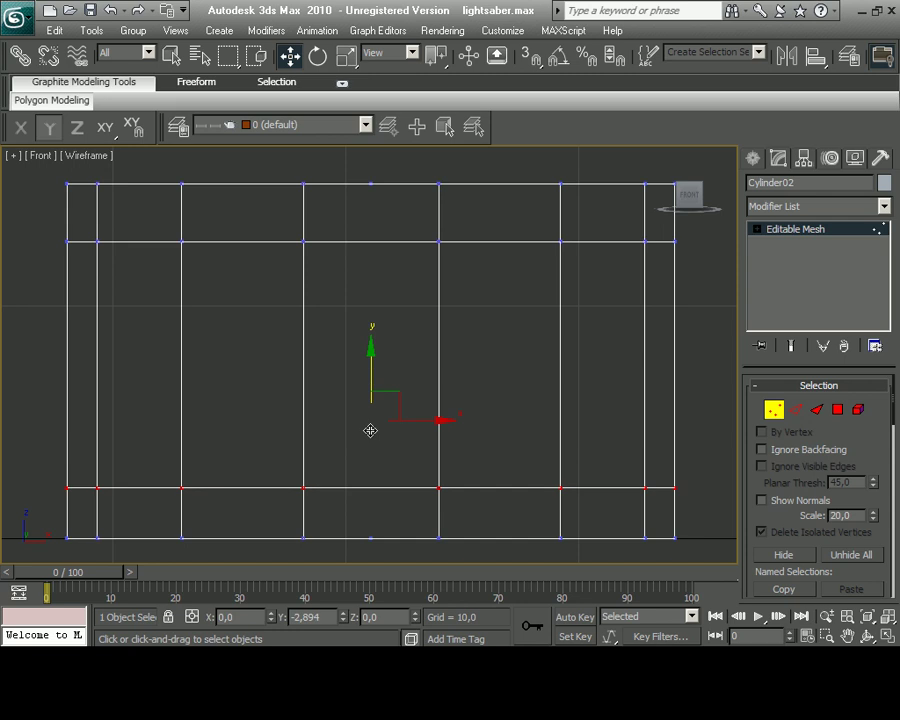
pyautogui.moveTo(368, 400); pyautogui.dragTo(368, 430)
# Select the top and bottom polygon bands and convert the cylinder to an Editable Poly
pyautogui.click(837, 409)
pyautogui.scroll(-3, 226, 300)
pyautogui.moveTo(205, 205); pyautogui.dragTo(587, 307)
pyautogui.keyDown('ctrl'); pyautogui.moveTo(530, 415); pyautogui.dragTo(458, 446); pyautogui.keyUp('ctrl')
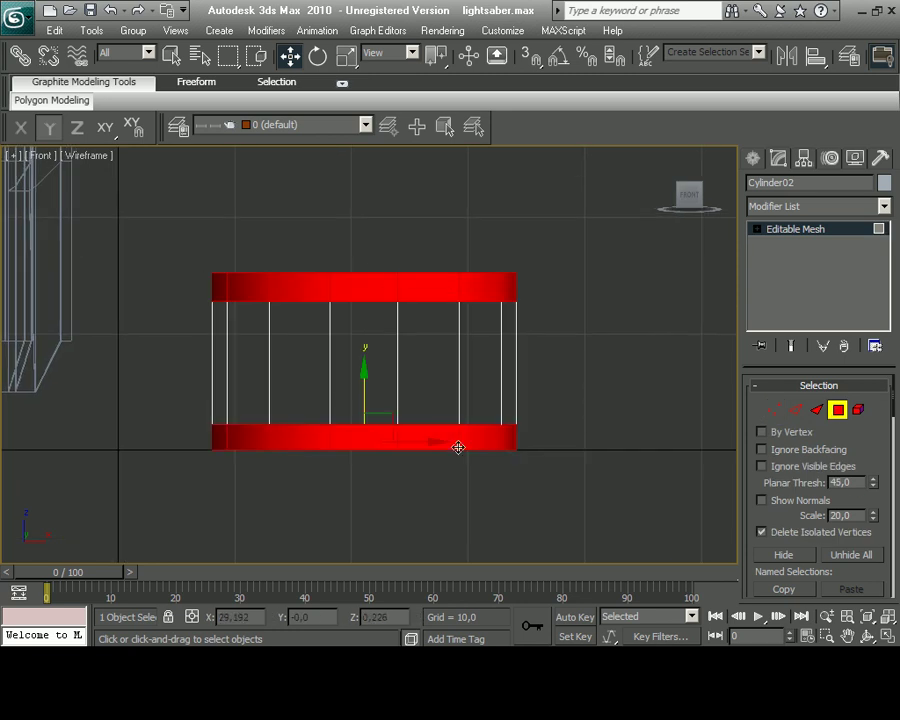
pyautogui.rightClick(440, 448)
pyautogui.rightClick(799, 235)
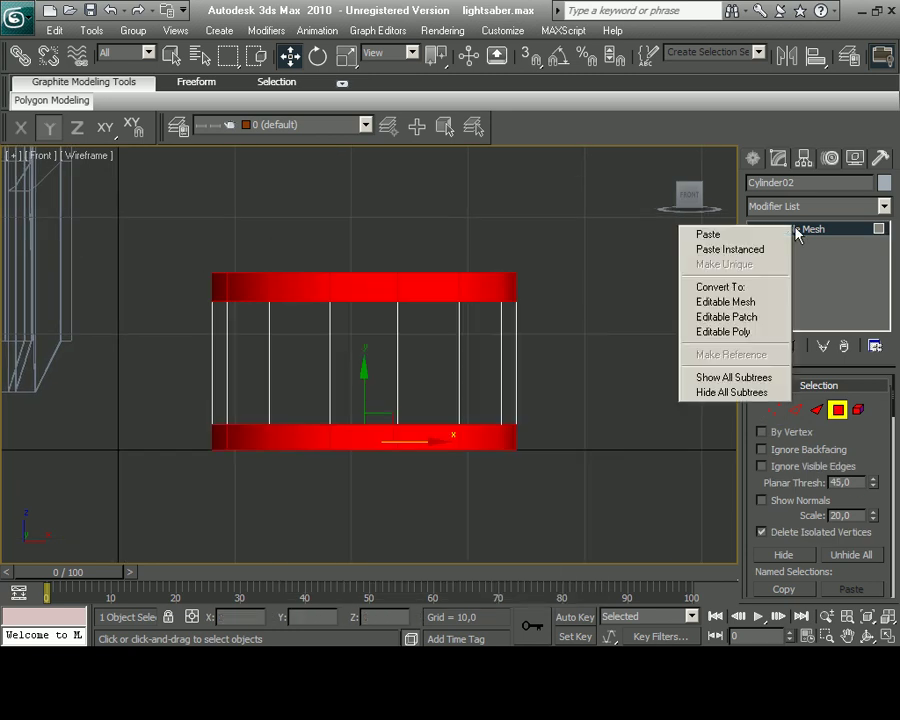
pyautogui.click(725, 333)
pyautogui.press('4')
pyautogui.rightClick(440, 447)
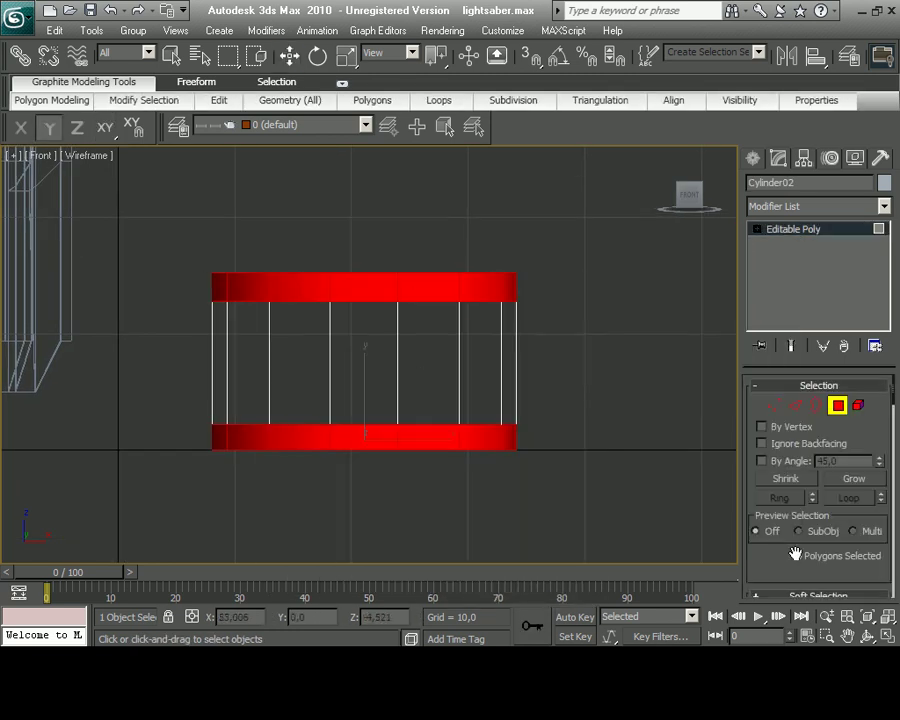
# Scale the top and bottom bands wider and thinner on Z to form protruding rims
pyautogui.hotkey('alt', 'w')
pyautogui.hotkey('alt', 'w')
pyautogui.scroll(5, 460, 470)
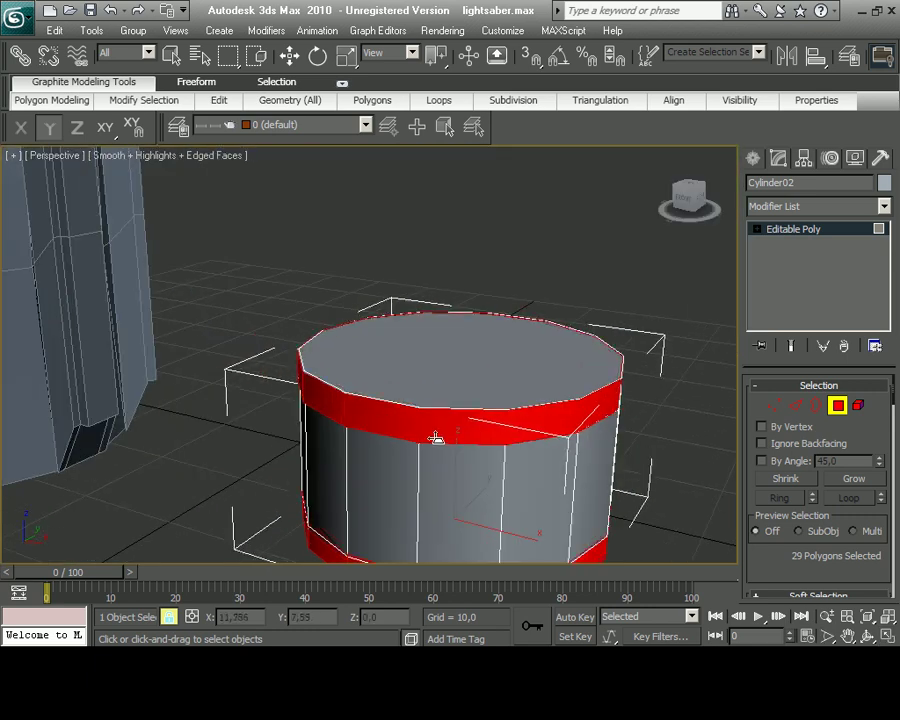
pyautogui.scroll(5, 425, 380)
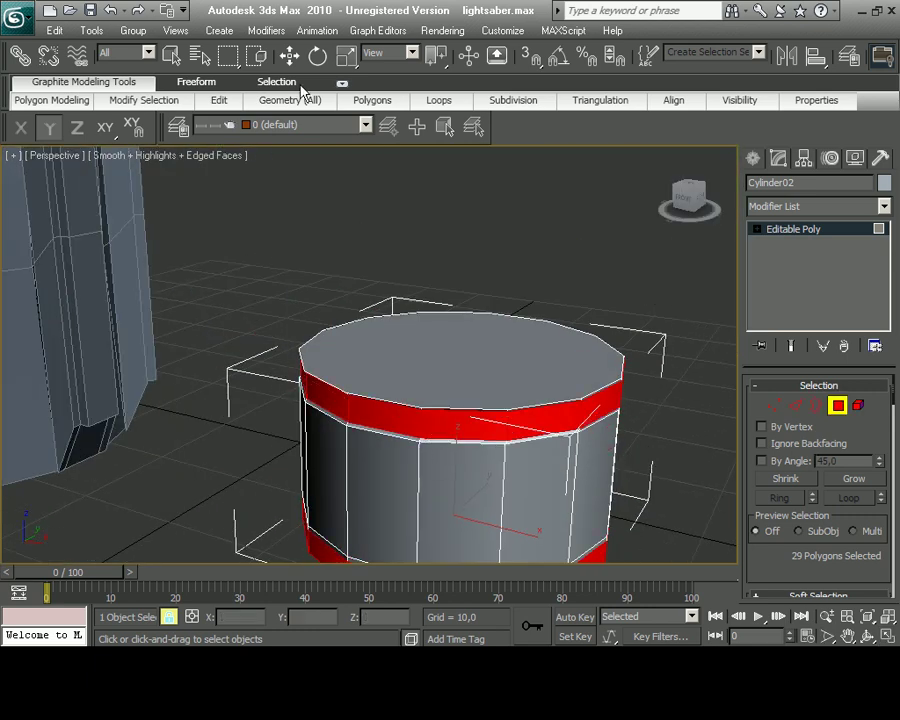
pyautogui.moveTo(458, 520); pyautogui.dragTo(446, 431, button='middle')
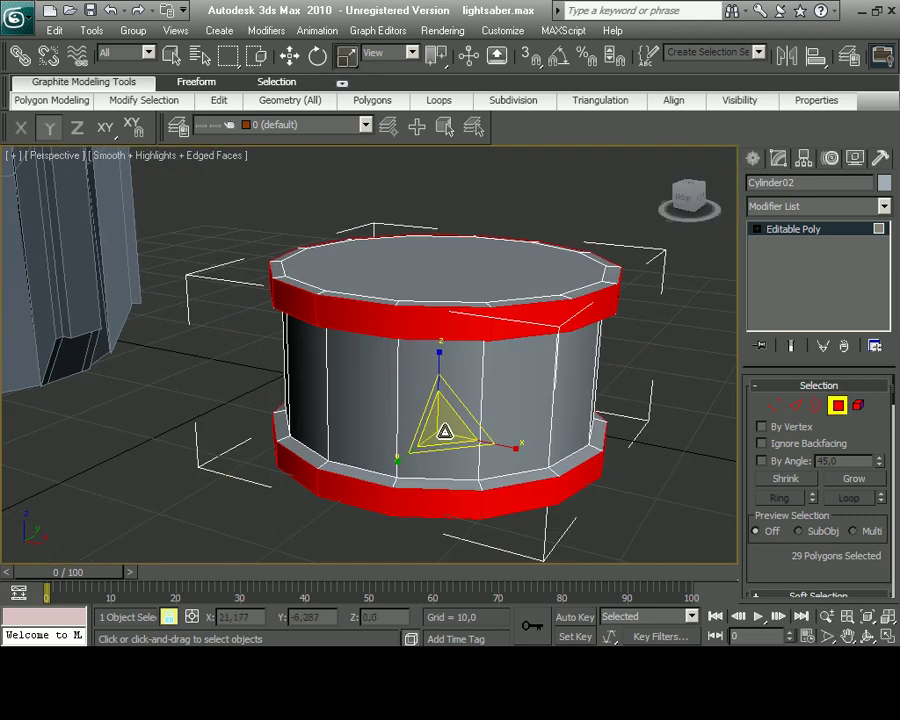
pyautogui.rightClick(466, 312)
pyautogui.moveTo(472, 358)
pyautogui.mouseDown()
pyautogui.moveTo(458, 325)
pyautogui.moveTo(432, 334)
pyautogui.mouseUp()
pyautogui.rightClick(426, 330)
pyautogui.press('Escape')
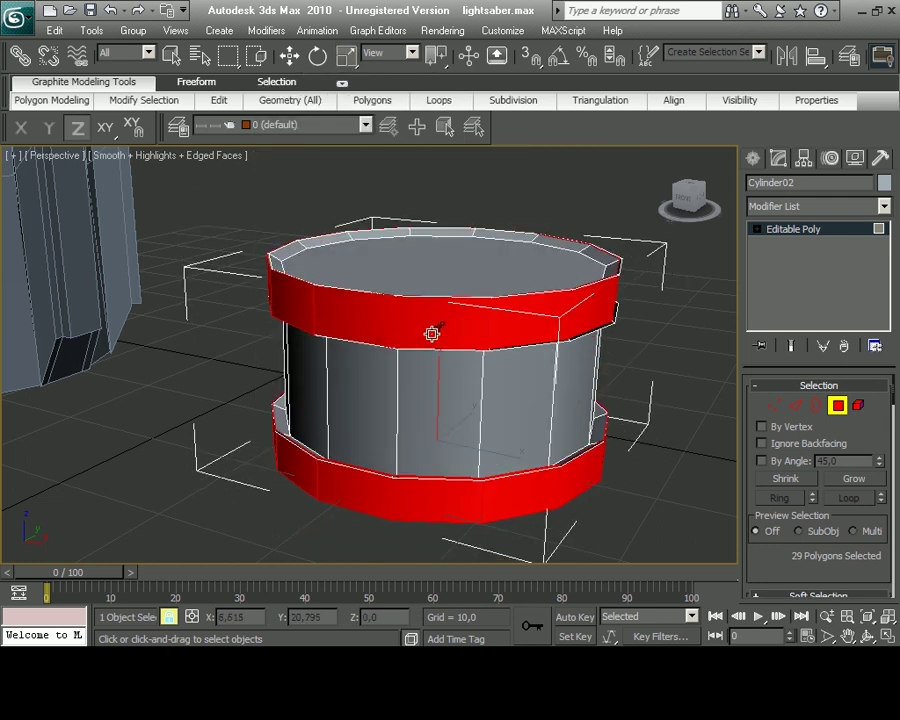
pyautogui.press('r')
pyautogui.moveTo(440, 418); pyautogui.dragTo(441, 406)
pyautogui.moveTo(441, 355); pyautogui.dragTo(439, 370)
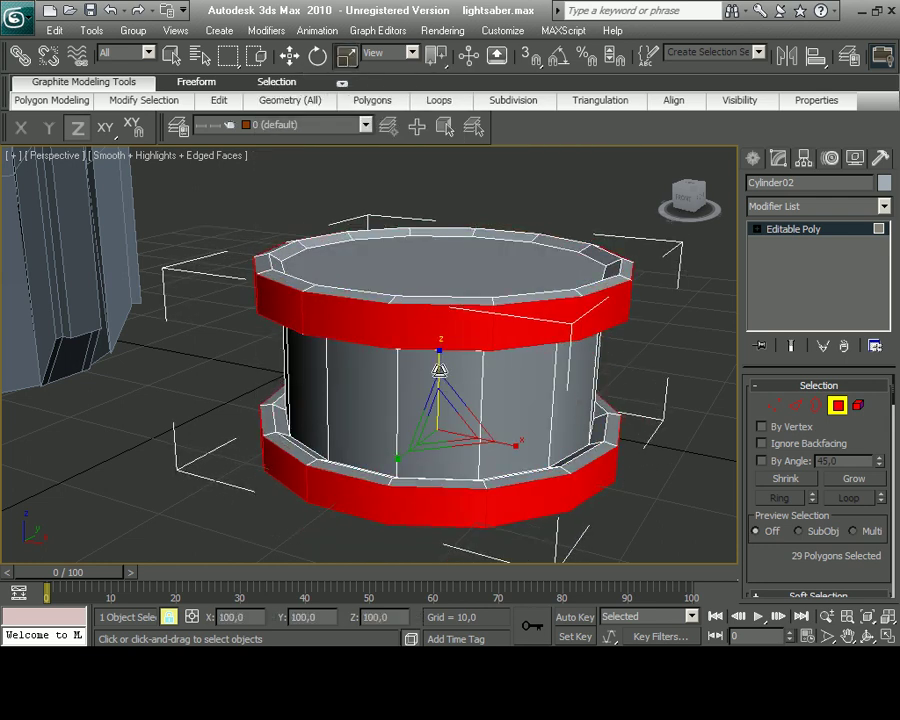
# Orbit to look down on the small cylinder and select its top cap polygon
pyautogui.click(438, 267)
pyautogui.press('w')
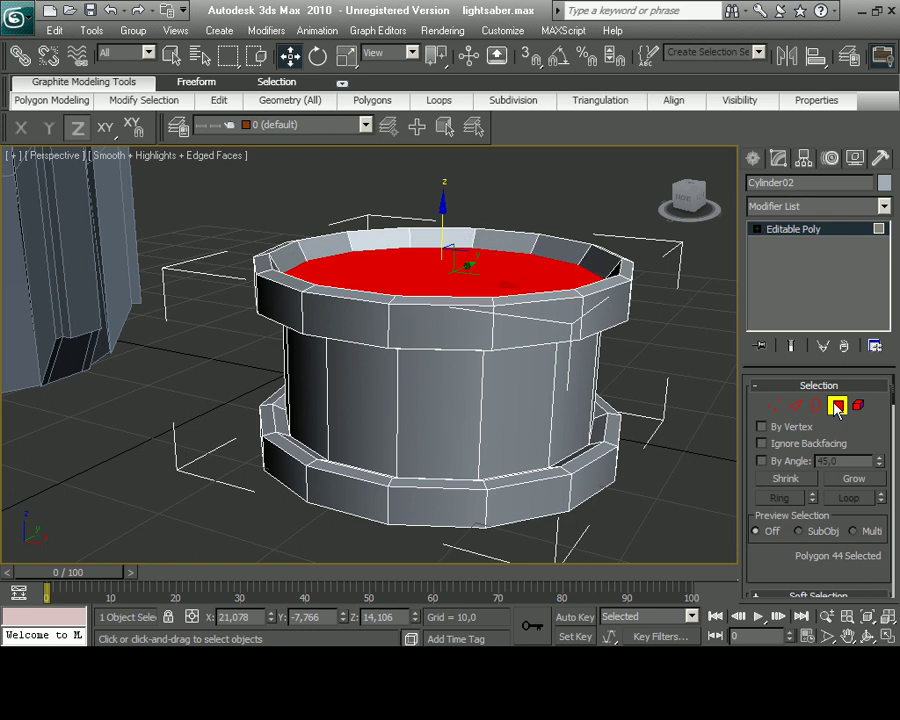
pyautogui.press('2')
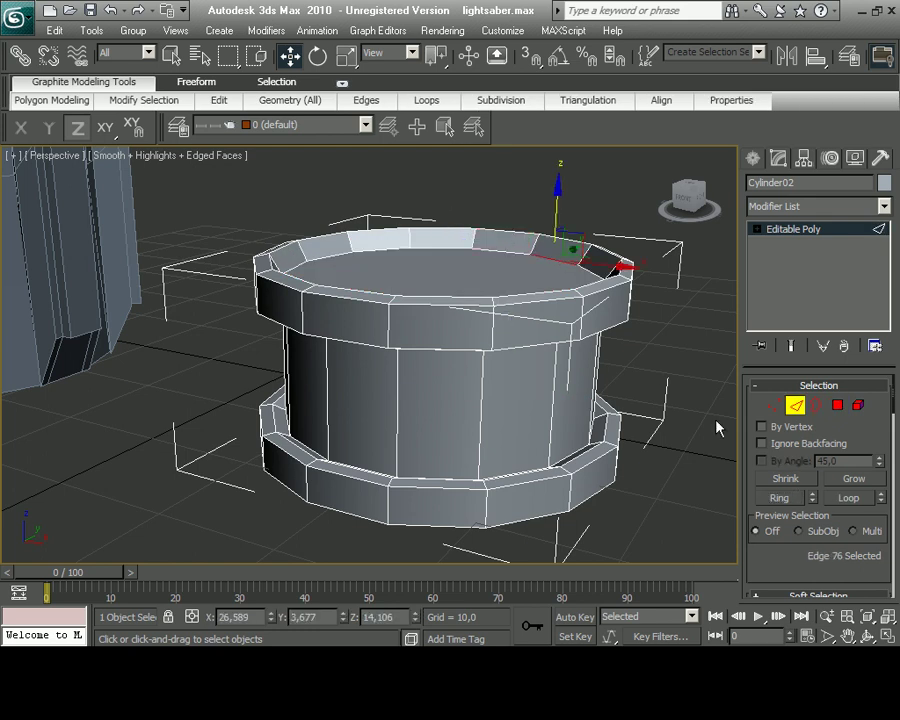
pyautogui.click(868, 636)
pyautogui.moveTo(380, 440); pyautogui.dragTo(384, 492)
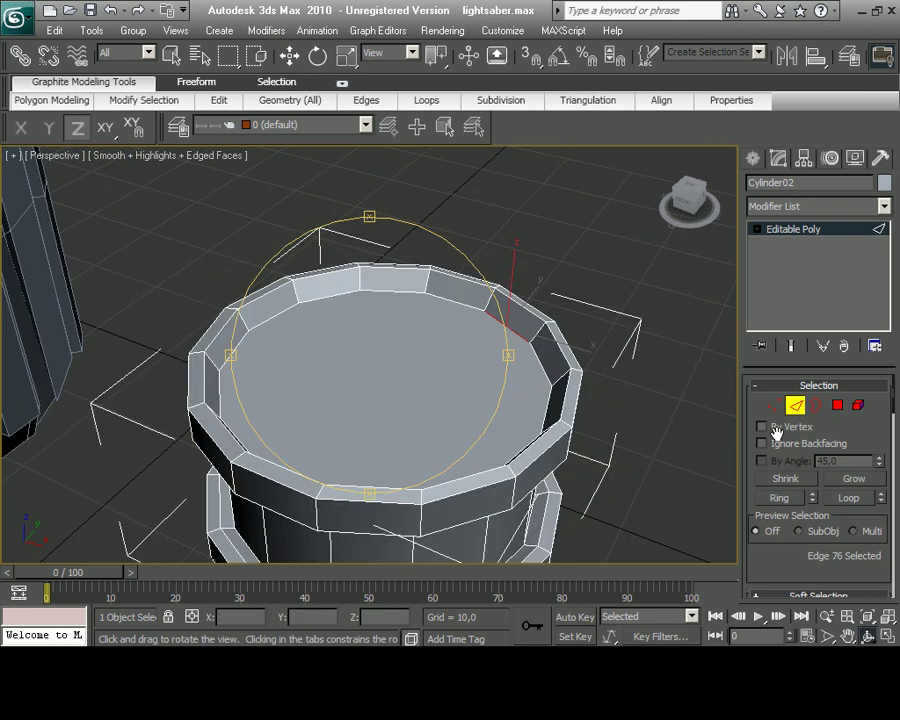
pyautogui.click(858, 405)
pyautogui.rightClick(352, 400)
pyautogui.click(320, 314)
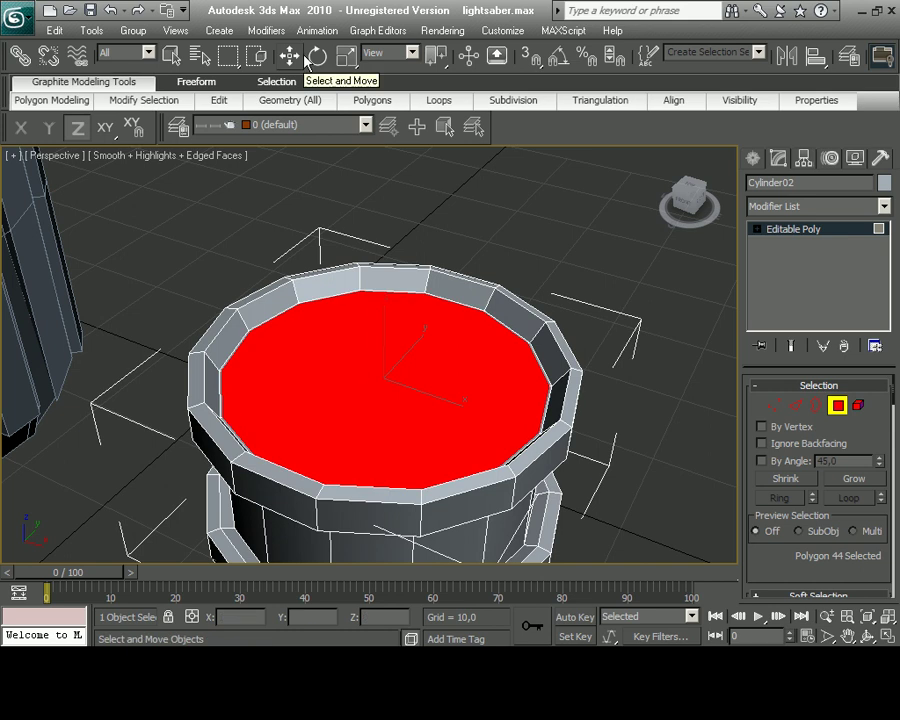
pyautogui.press('r')
pyautogui.click(548, 261)
# Select both caps, invert the selection, and scale the ring polygons to 82 percent in Top view
pyautogui.scroll(-5, 548, 261)
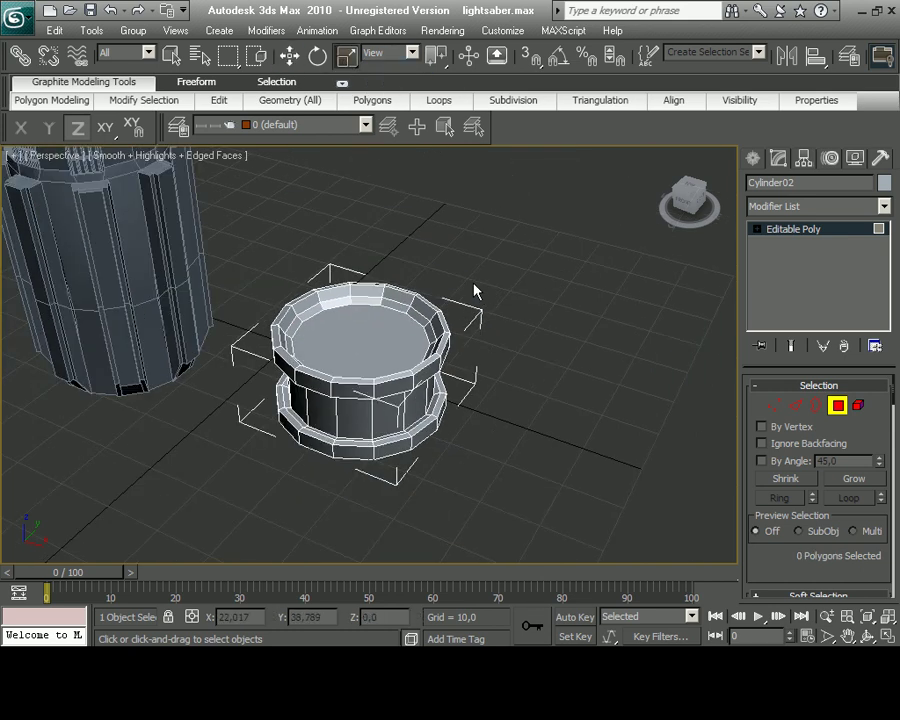
pyautogui.hotkey('alt', 'w')
pyautogui.scroll(-3, 200, 240)
pyautogui.moveTo(200, 240); pyautogui.dragTo(113, 268, button='middle')
pyautogui.hotkey('ctrl', 'z')
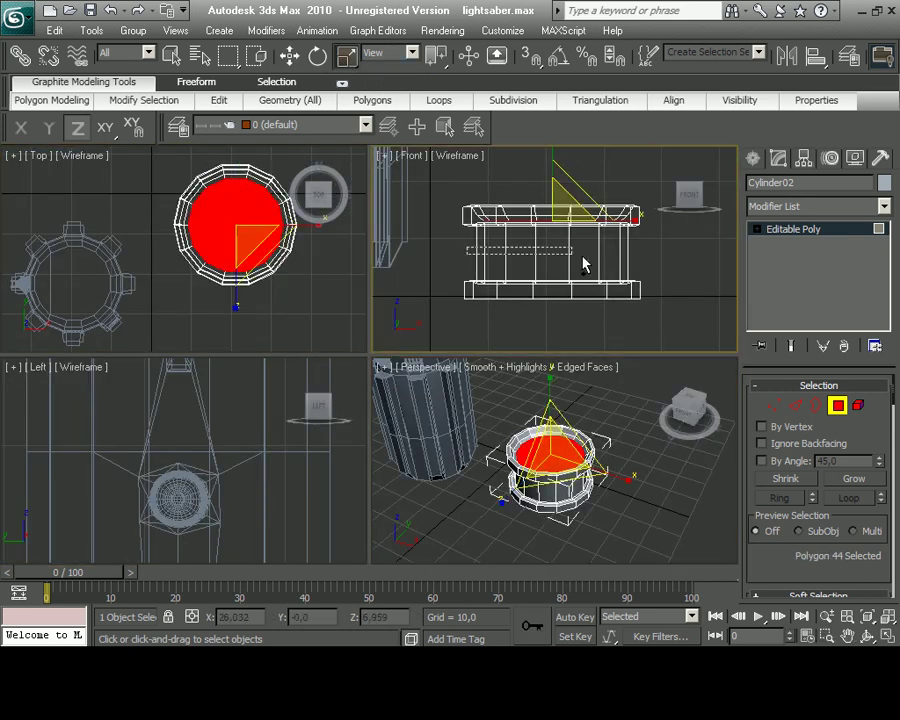
pyautogui.moveTo(589, 267); pyautogui.dragTo(663, 270)
pyautogui.keyDown('alt'); pyautogui.moveTo(640, 420); pyautogui.dragTo(517, 319, button='middle'); pyautogui.keyUp('alt')
pyautogui.keyDown('ctrl'); pyautogui.click(550, 480); pyautogui.keyUp('ctrl')
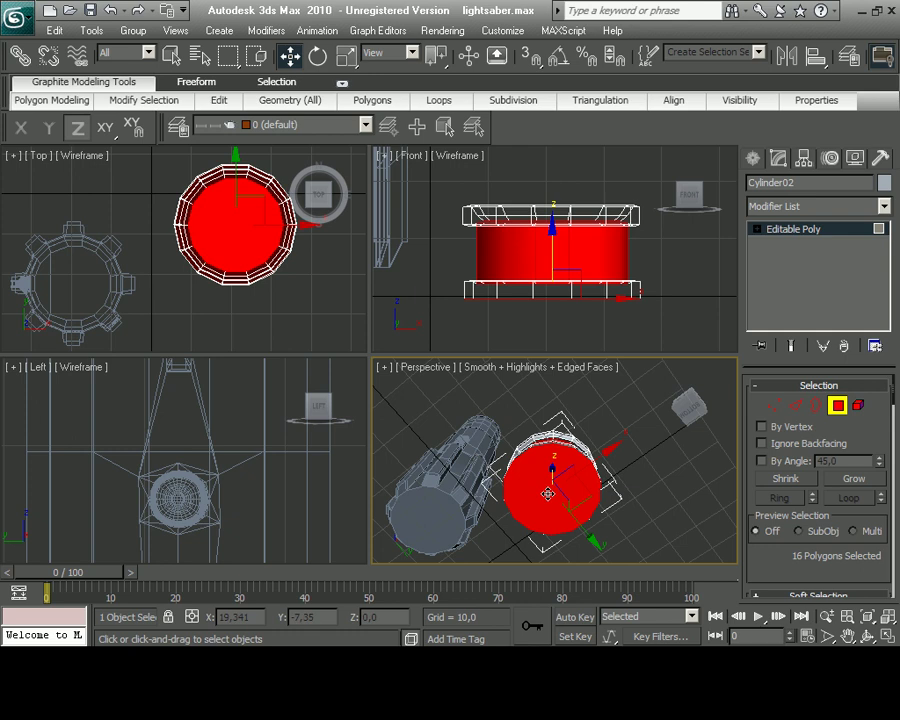
pyautogui.hotkey('ctrl', 'i')
pyautogui.click(348, 56)
pyautogui.click(243, 216)
pyautogui.moveTo(243, 216); pyautogui.dragTo(241, 236)
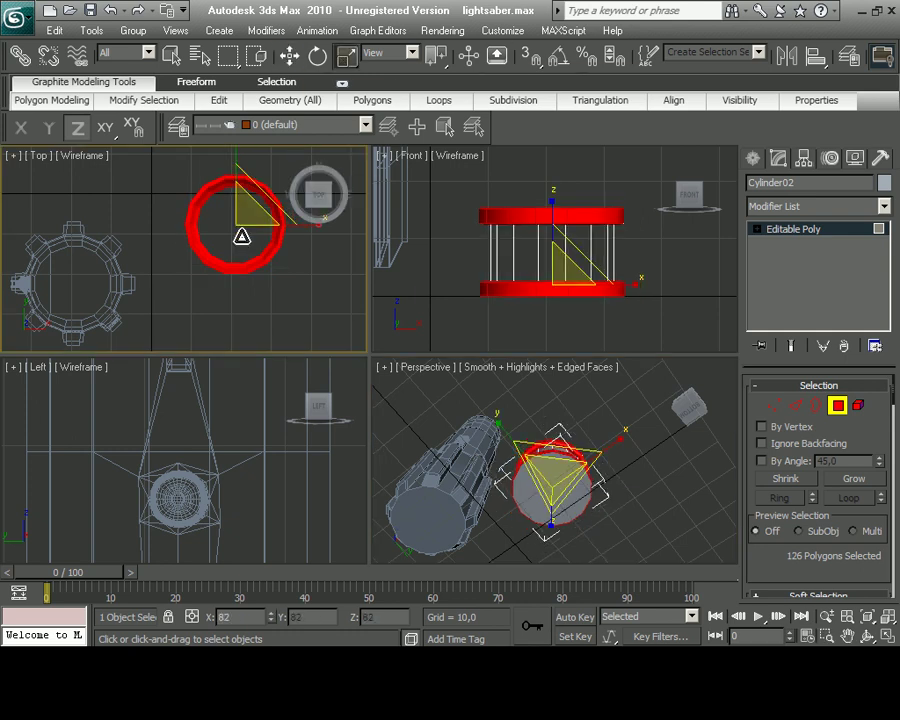
pyautogui.keyDown('alt'); pyautogui.moveTo(491, 408); pyautogui.dragTo(607, 482, button='middle'); pyautogui.keyUp('alt')
pyautogui.click(607, 482)
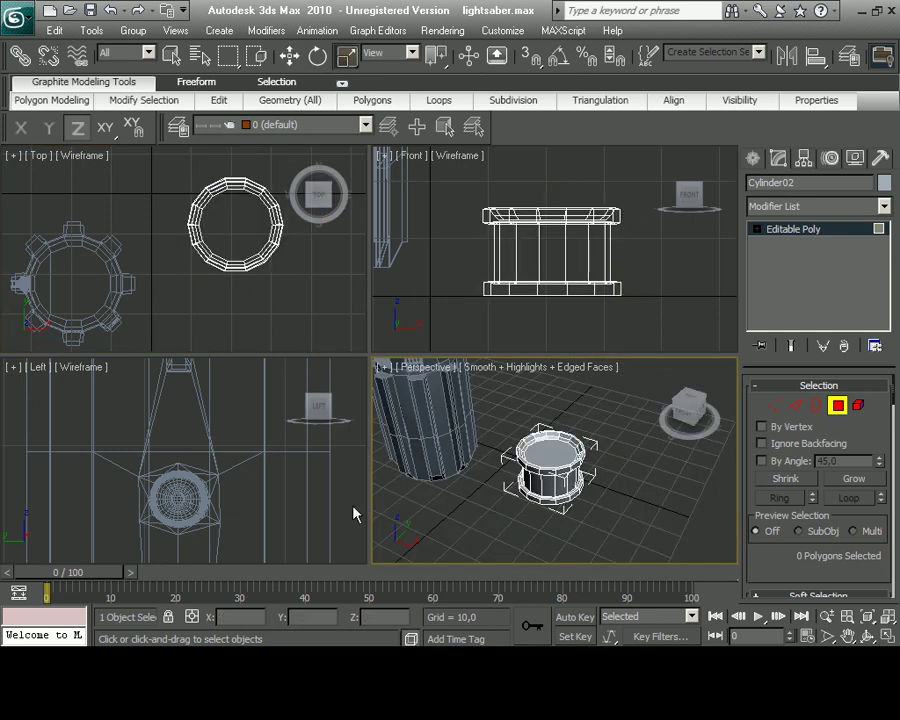
# Inset the cylinder's top face, then extrude it upward into a raised centre cap
pyautogui.click(550, 446)
pyautogui.scroll(5, 552, 444)
pyautogui.rightClick(541, 455)
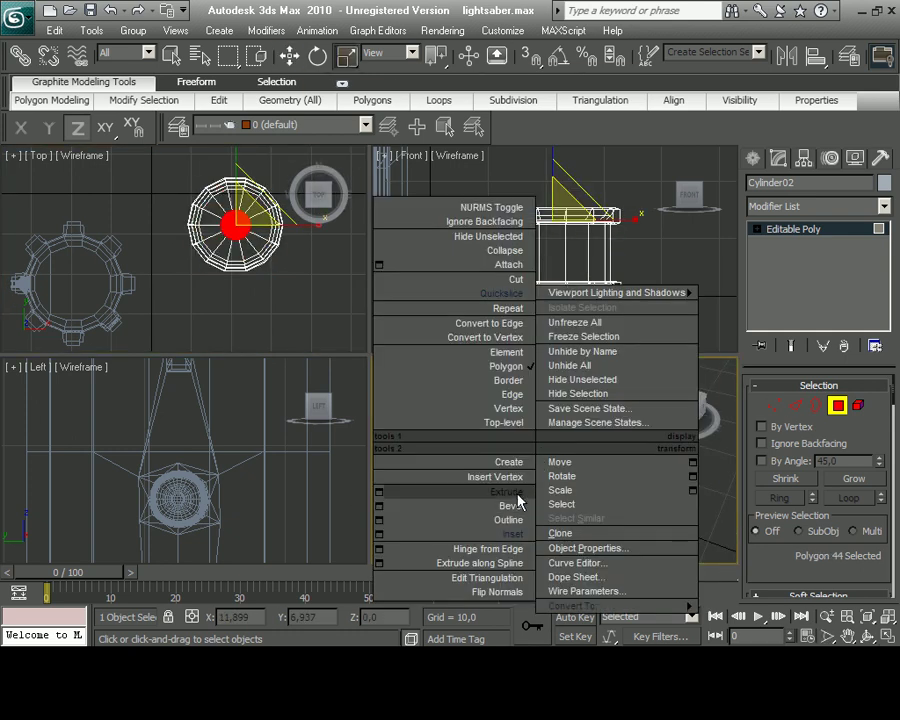
pyautogui.click(519, 502)
pyautogui.scroll(3, 526, 465)
pyautogui.rightClick(530, 468)
pyautogui.click(524, 473)
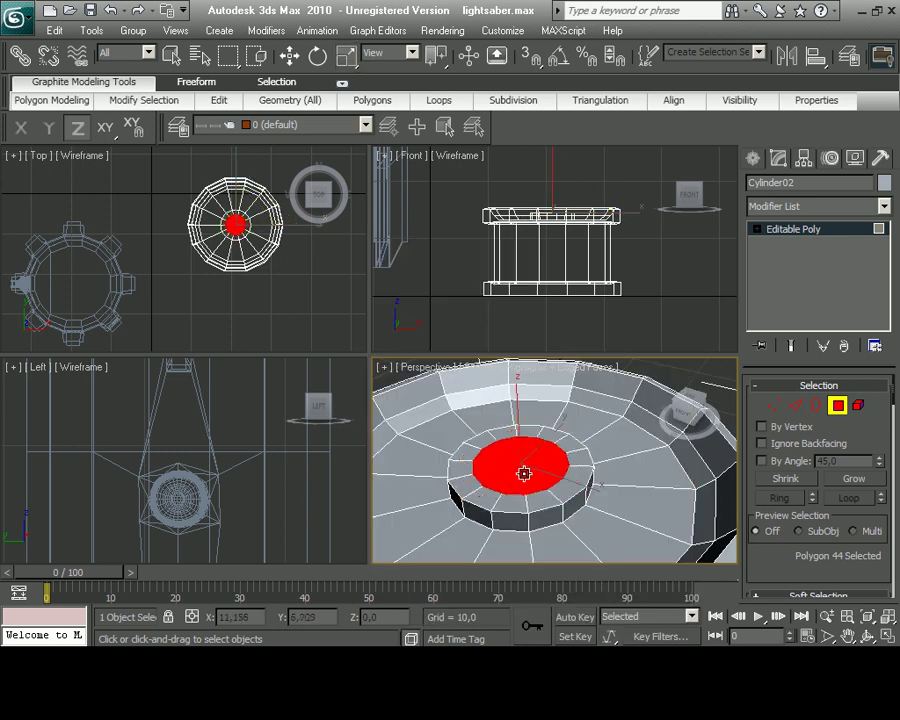
# Select all the cylinder's faces and apply a Smooth modifier from Mesh Editing
pyautogui.press('q')
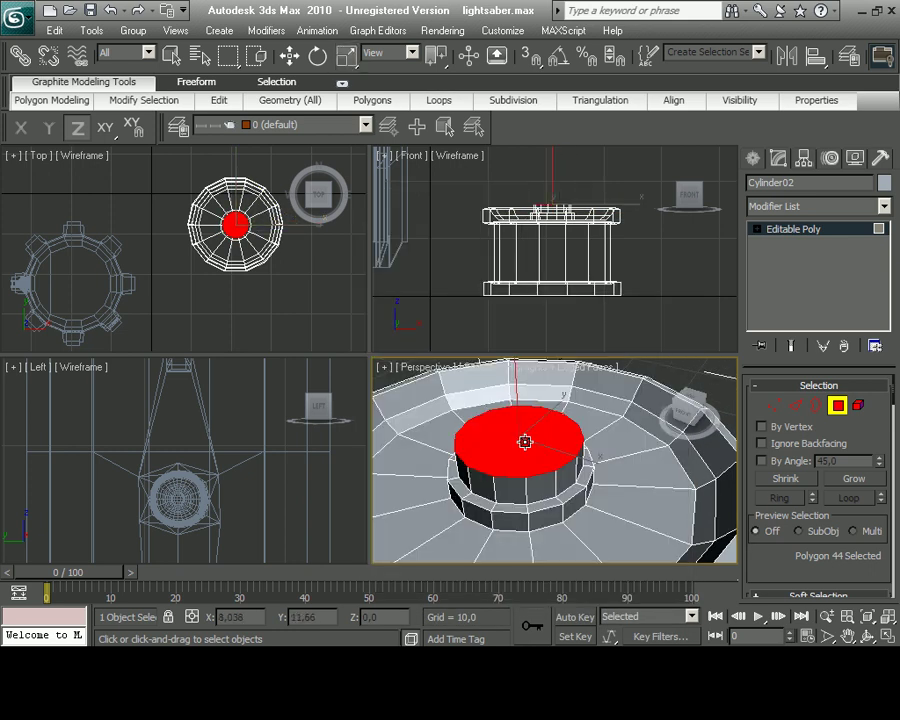
pyautogui.scroll(-5, 524, 442)
pyautogui.scroll(-2, 610, 495)
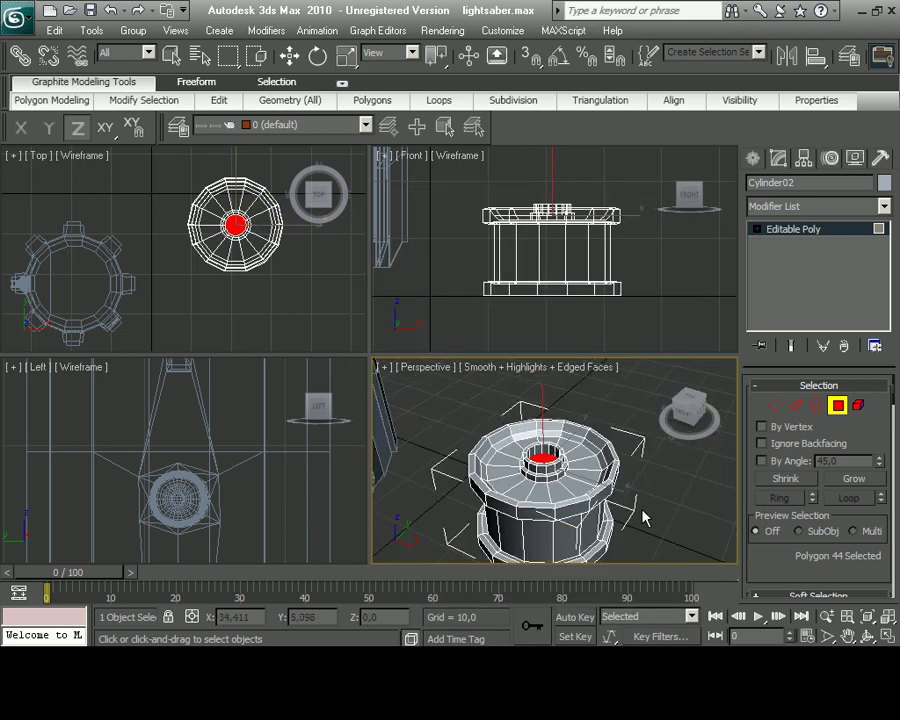
pyautogui.hotkey('ctrl', 'a')
pyautogui.press('r')
pyautogui.click(266, 30)
# Replace the Smooth modifier with MSmooth to subdivide the small cylinder smoothly
pyautogui.click(420, 330)
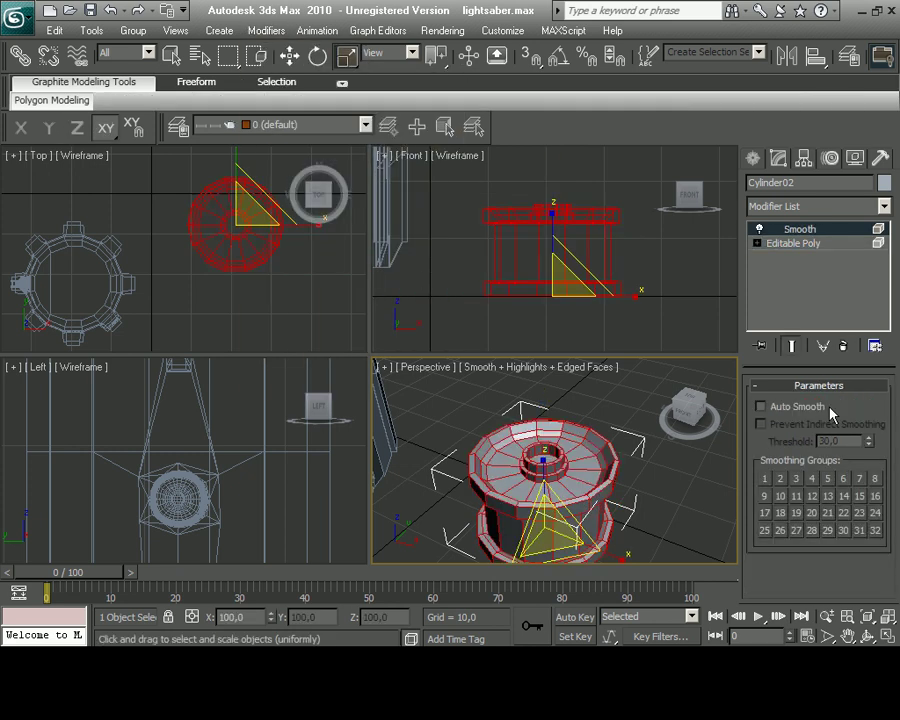
pyautogui.click(792, 243)
pyautogui.click(799, 229)
pyautogui.click(843, 345)
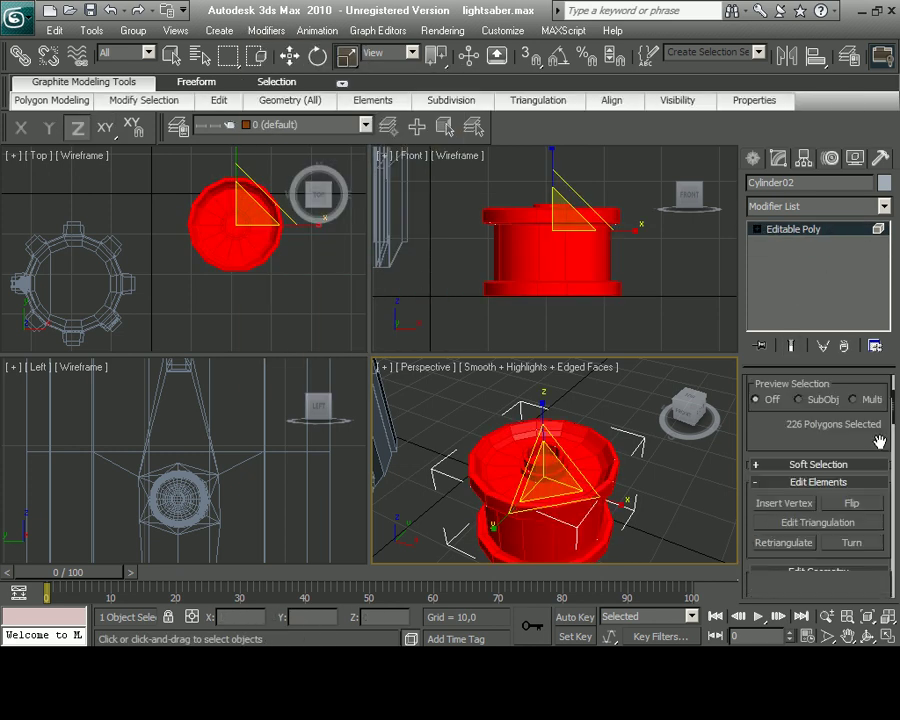
pyautogui.scroll(-5, 800, 480)
pyautogui.click(776, 499)
pyautogui.scroll(-2, 300, 230)
# Raise the small cylinder to the top of the hilt in the Front view
pyautogui.press('w')
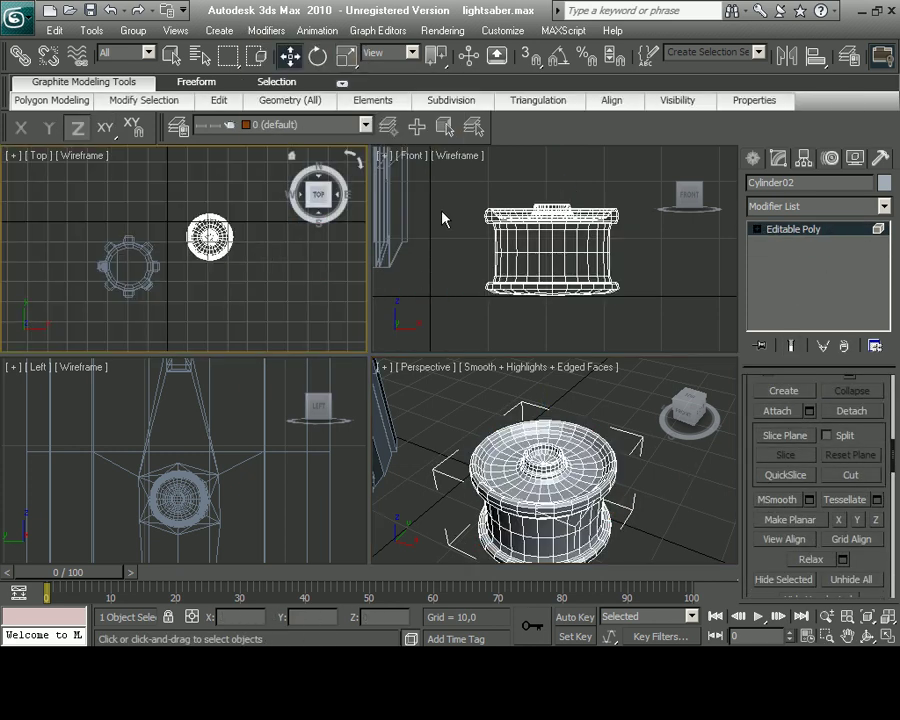
pyautogui.click(758, 162)
pyautogui.scroll(-2, 446, 255)
pyautogui.scroll(3, 480, 240)
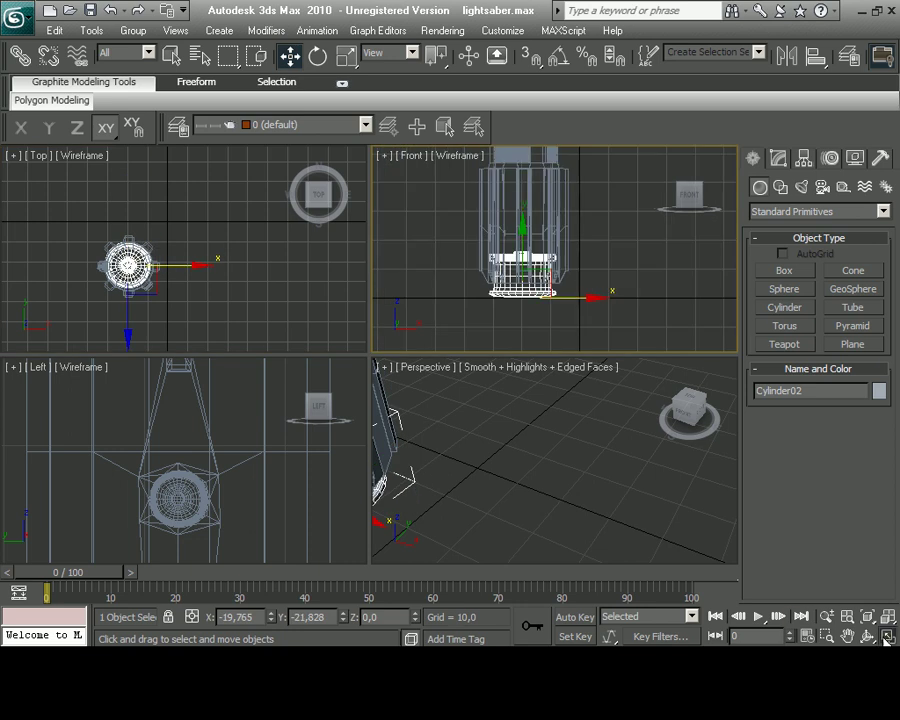
pyautogui.hotkey('alt', 'w')
pyautogui.moveTo(362, 364); pyautogui.dragTo(360, 252)
pyautogui.scroll(4, 396, 400)
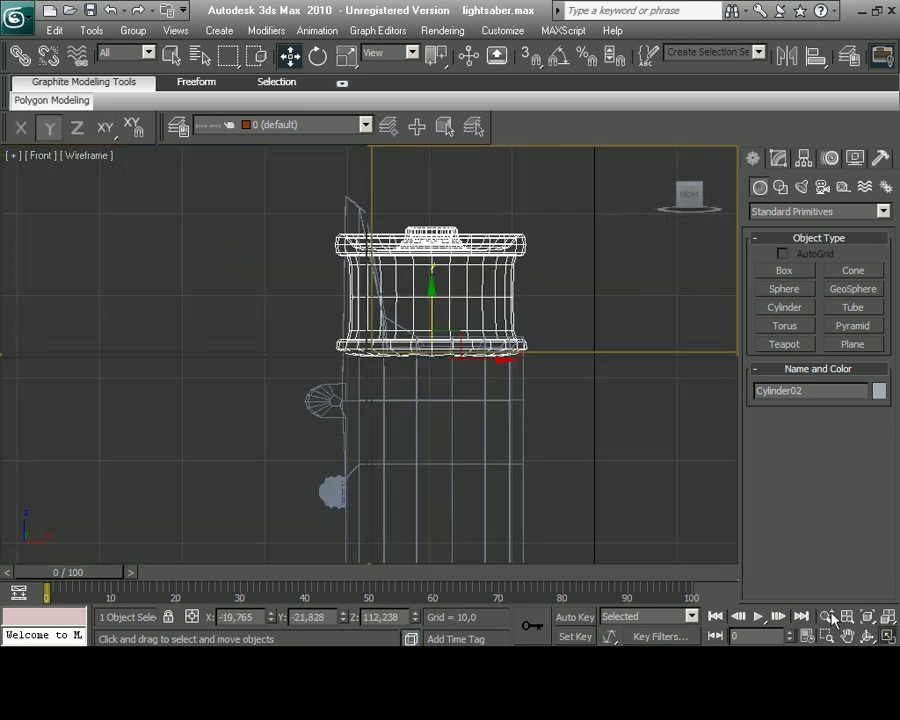
pyautogui.hotkey('alt', 'w')
# Scale the cylinder down to about 70 percent, then slightly more uniformly
pyautogui.press('r')
pyautogui.moveTo(190, 205); pyautogui.dragTo(230, 260)
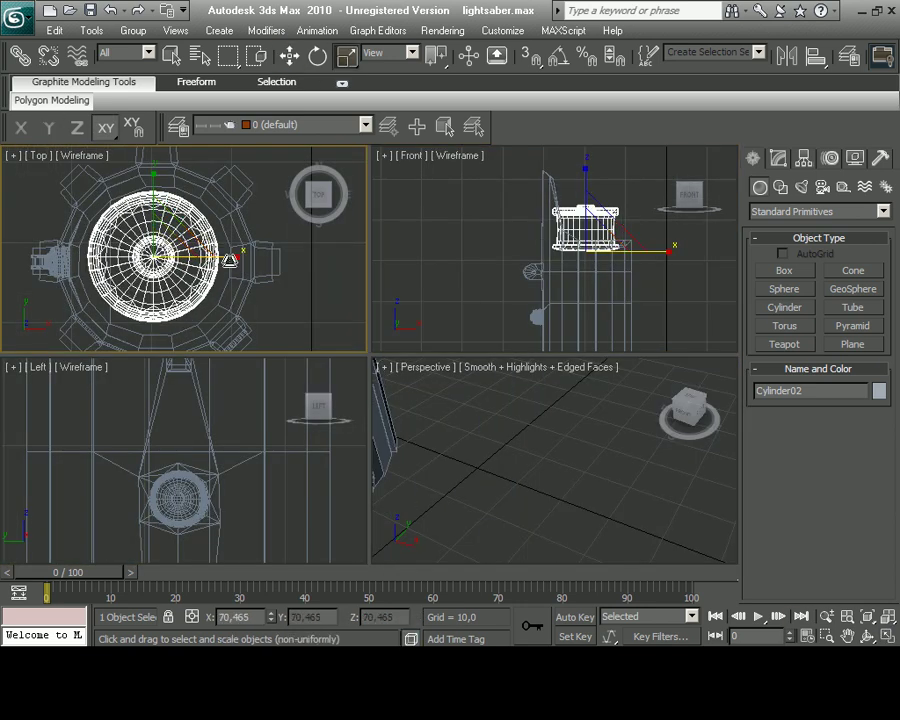
pyautogui.click(583, 181)
pyautogui.moveTo(153, 258); pyautogui.dragTo(153, 292)
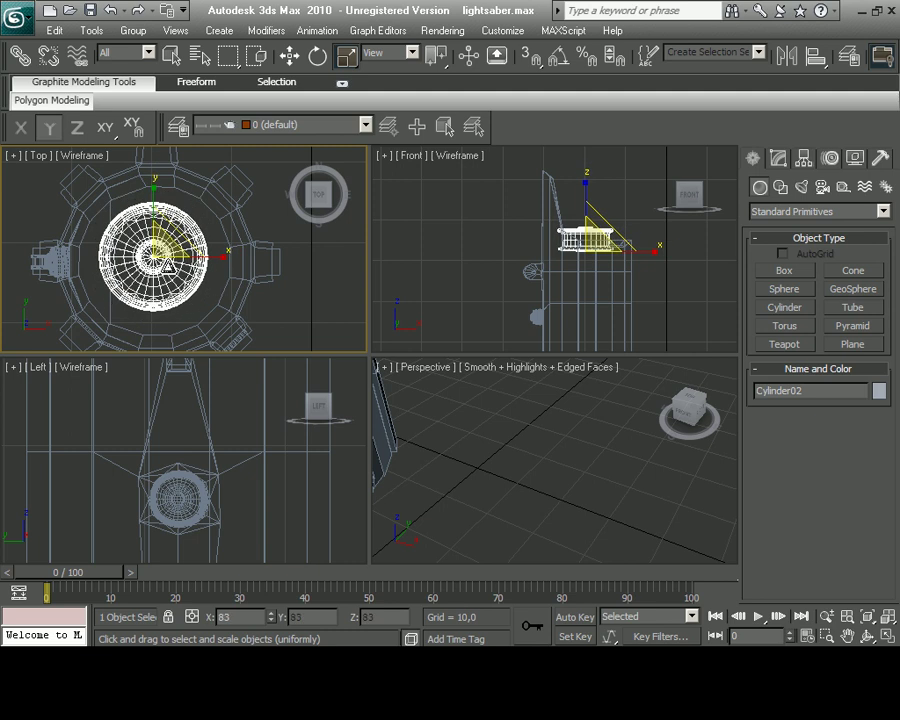
pyautogui.rightClick(601, 285)
# Raise the shrunken cylinder slightly higher so it seats on the hilt's cap
pyautogui.hotkey('alt', 'w')
pyautogui.scroll(3, 466, 410)
pyautogui.press('w')
pyautogui.moveTo(488, 340); pyautogui.dragTo(488, 310)
pyautogui.hotkey('alt', 'w')
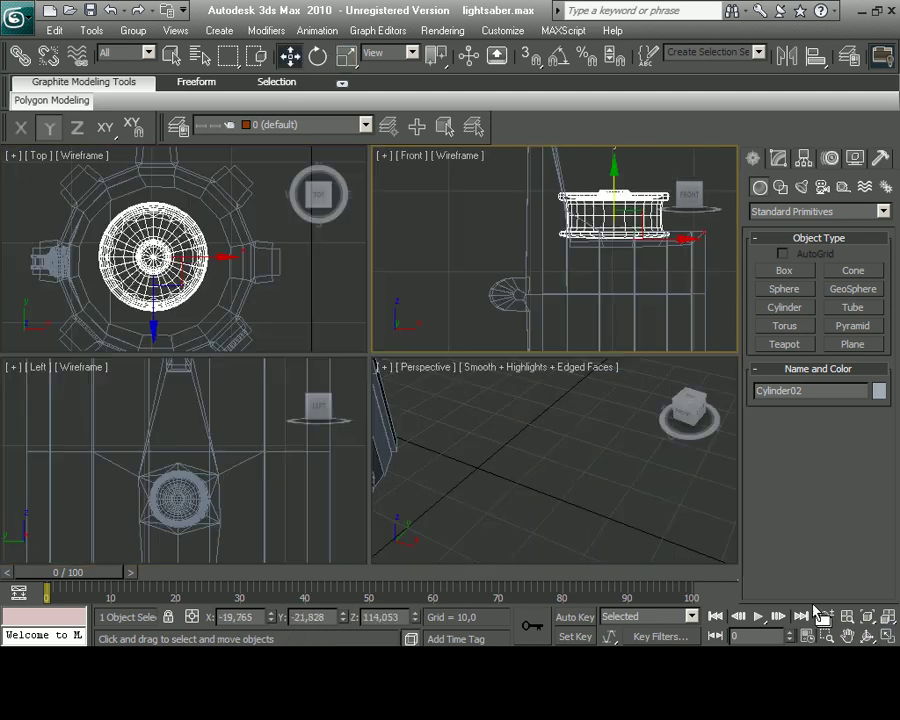
# Give the hilt body Cylinder01 an Edit Poly modifier and pick the faces around the cap
pyautogui.click(887, 638)
pyautogui.scroll(5, 290, 330)
pyautogui.scroll(3, 426, 438)
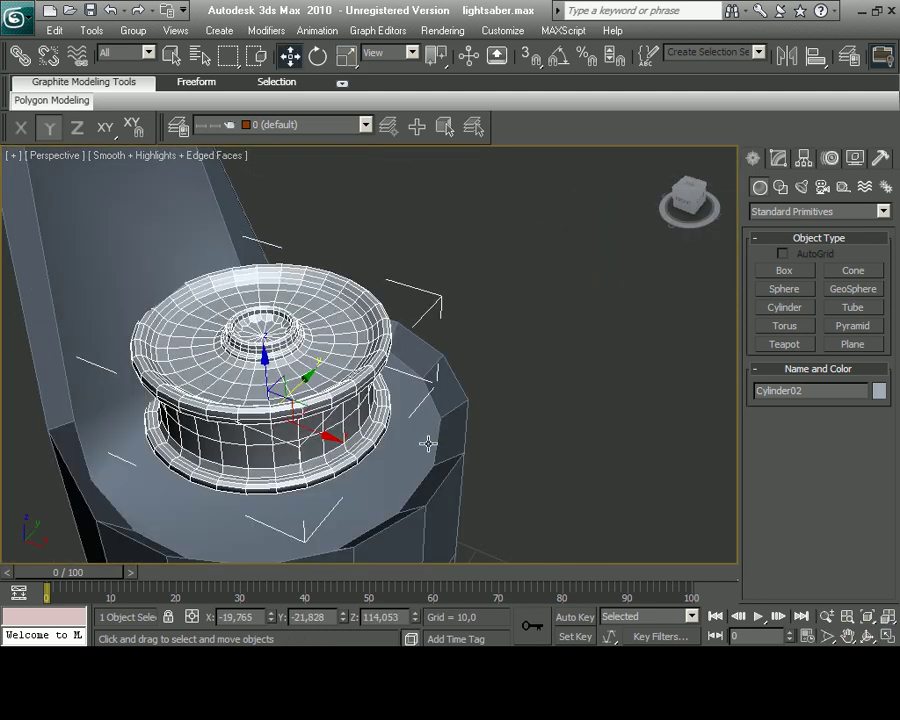
pyautogui.click(370, 480)
pyautogui.press('4')
pyautogui.click(179, 488)
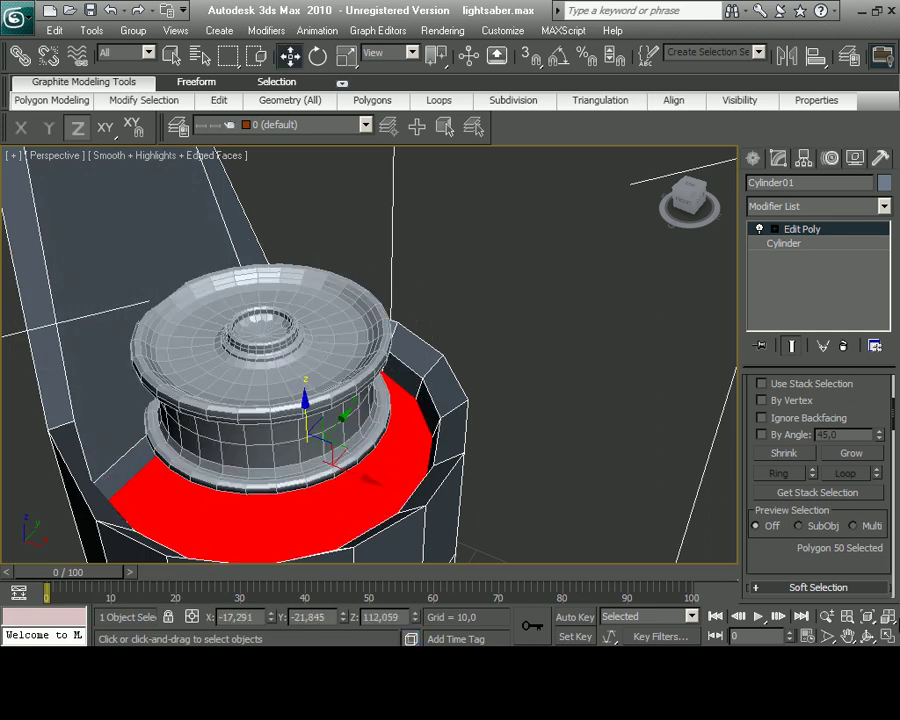
# Select the cap cylinder's bottom faces and grow them to the whole bottom disk
pyautogui.moveTo(220, 511)
pyautogui.keyDown('alt'); pyautogui.mouseDown(button='middle')
pyautogui.moveTo(377, 276)
pyautogui.moveTo(323, 526)
pyautogui.moveTo(423, 335)
pyautogui.moveTo(360, 381)
pyautogui.moveTo(363, 303)
pyautogui.mouseUp(button='middle'); pyautogui.keyUp('alt')
pyautogui.press('F3')
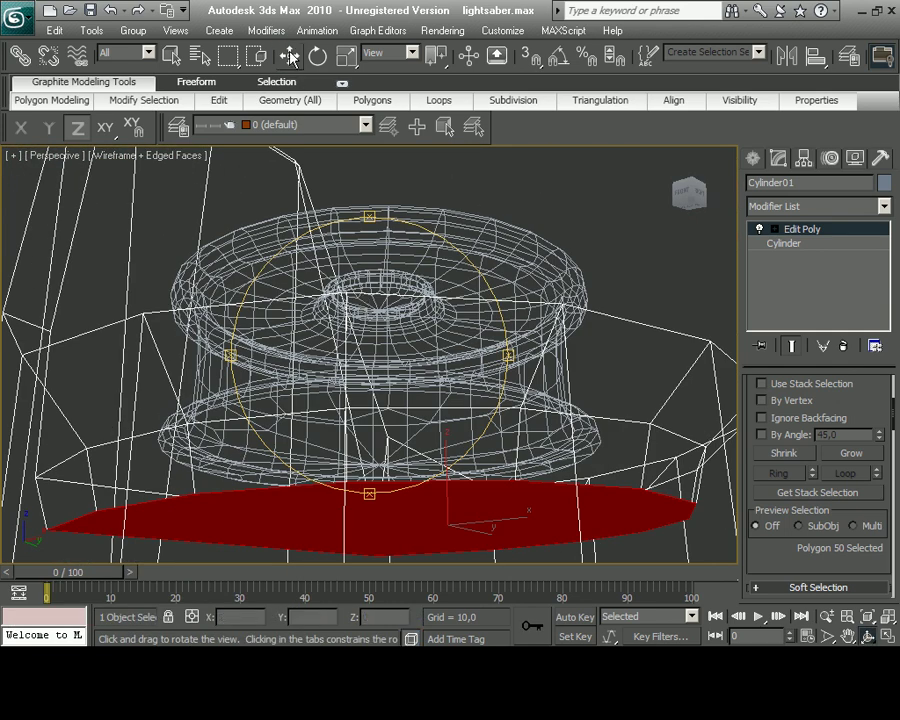
pyautogui.click(291, 57)
pyautogui.click(468, 235)
pyautogui.click(769, 158)
pyautogui.press('4')
pyautogui.click(391, 440)
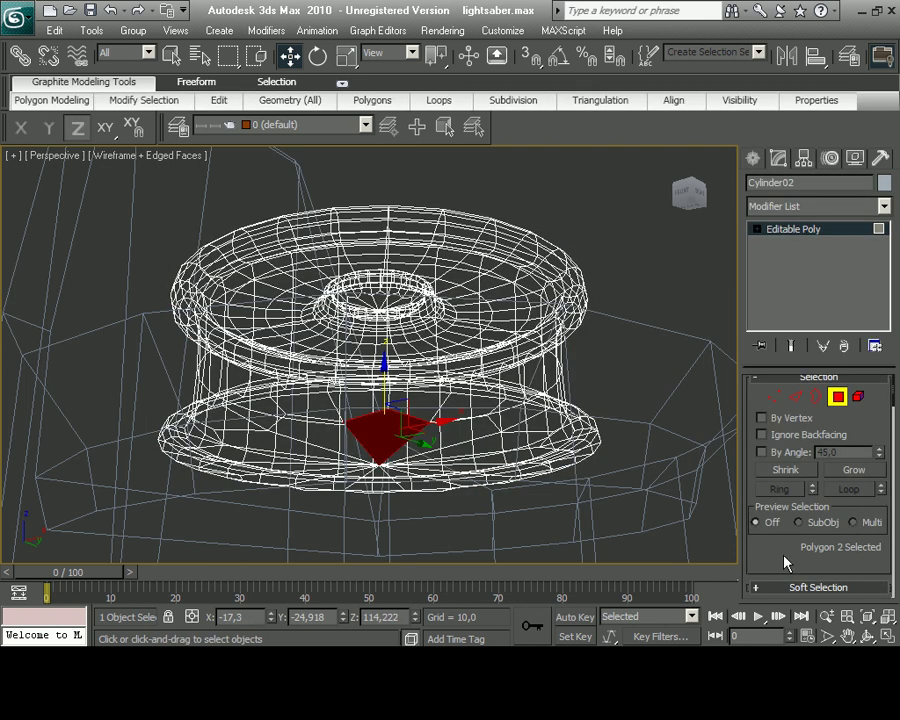
pyautogui.scroll(-2, 870, 425)
pyautogui.click(860, 416)
# Orbit and pan to inspect the red bottom disk of the cap from below and above
pyautogui.scroll(-5, 856, 520)
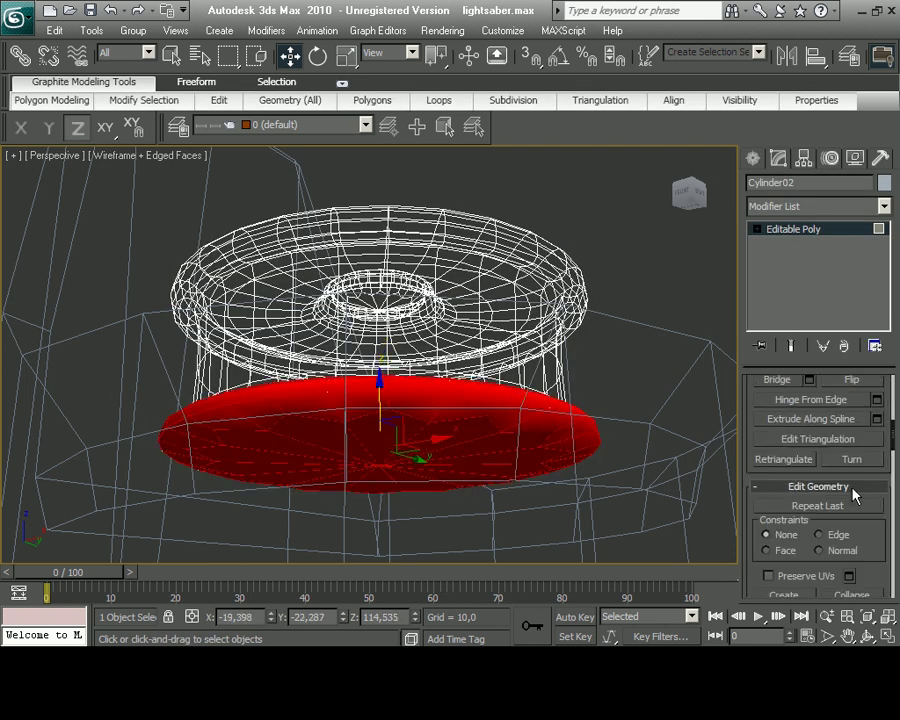
pyautogui.scroll(-5, 855, 494)
pyautogui.click(866, 636)
pyautogui.moveTo(640, 420); pyautogui.dragTo(704, 497)
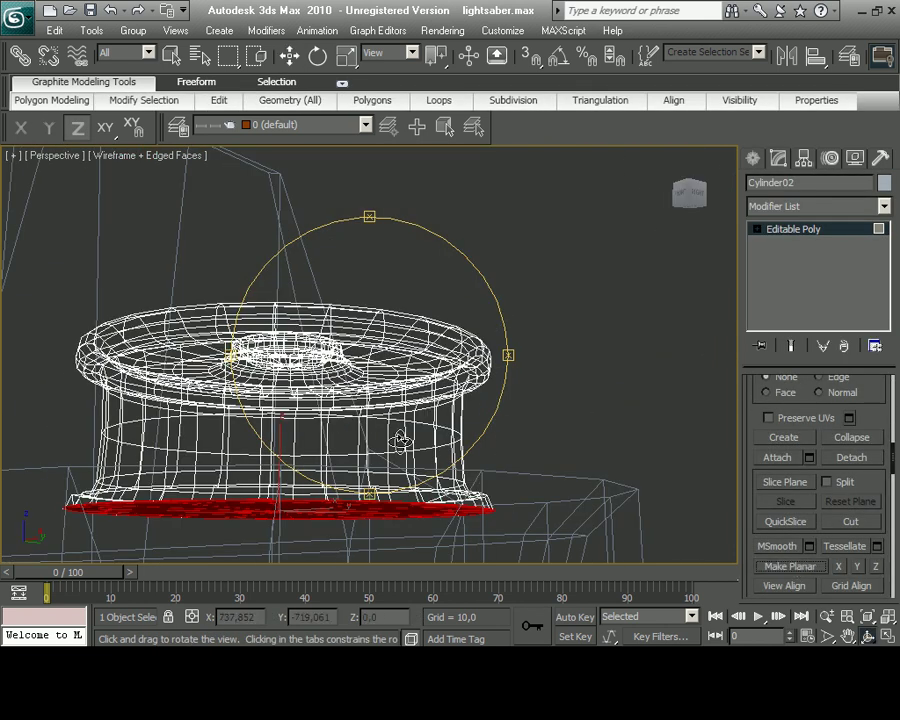
pyautogui.moveTo(400, 440); pyautogui.dragTo(412, 476)
pyautogui.scroll(5, 344, 262)
pyautogui.rightClick(344, 262)
pyautogui.press('Escape')
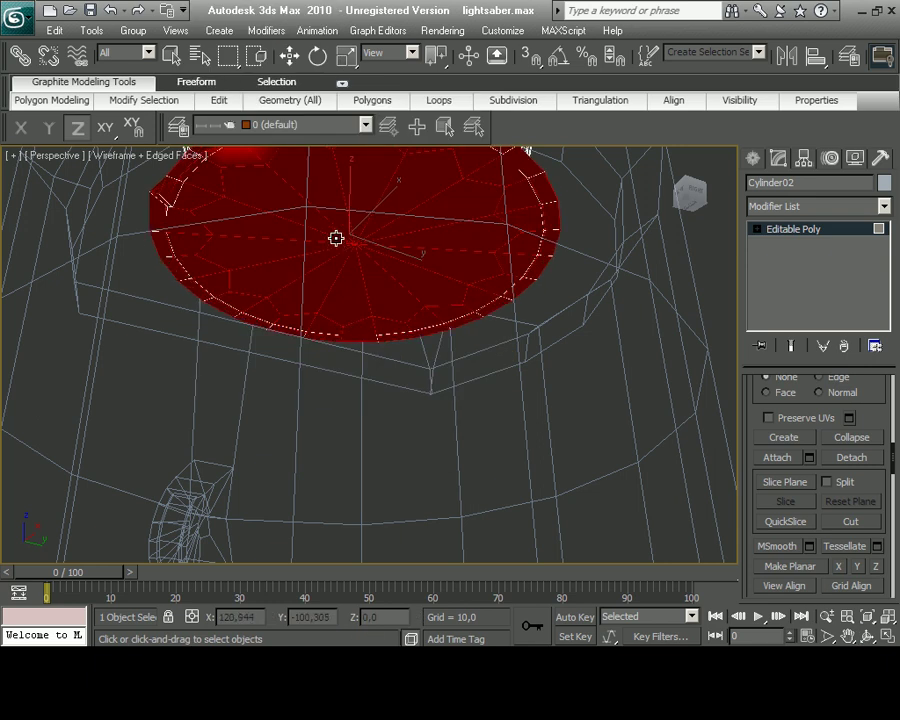
pyautogui.moveTo(313, 321); pyautogui.dragTo(348, 229, button='middle')
pyautogui.scroll(3, 352, 297)
pyautogui.scroll(-4, 349, 297)
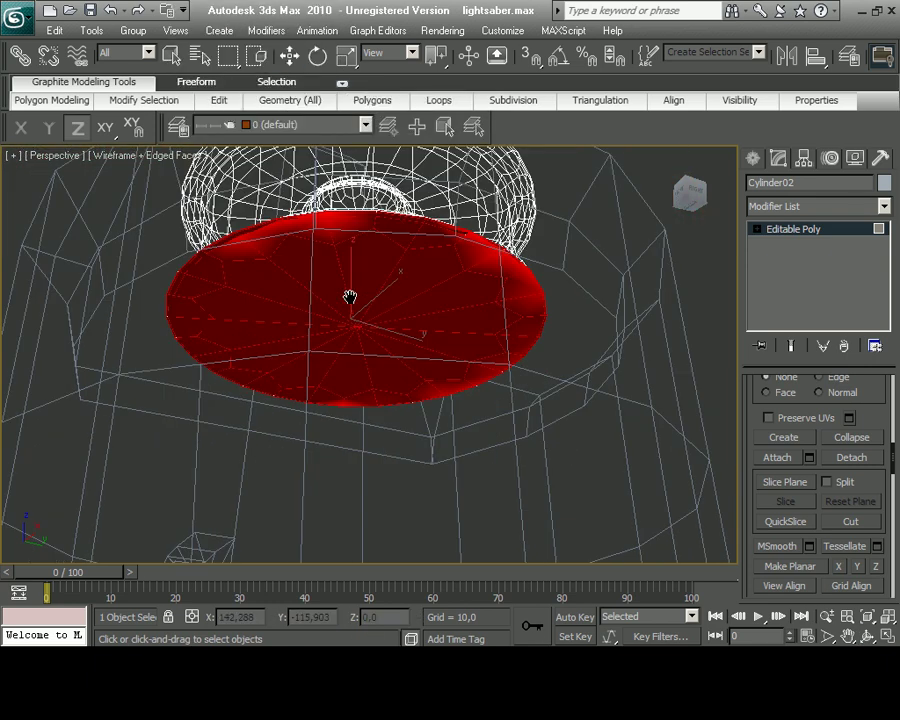
pyautogui.moveTo(338, 331)
pyautogui.keyDown('alt'); pyautogui.mouseDown(button='middle')
pyautogui.moveTo(540, 371)
pyautogui.moveTo(458, 452)
pyautogui.mouseUp(button='middle'); pyautogui.keyUp('alt')
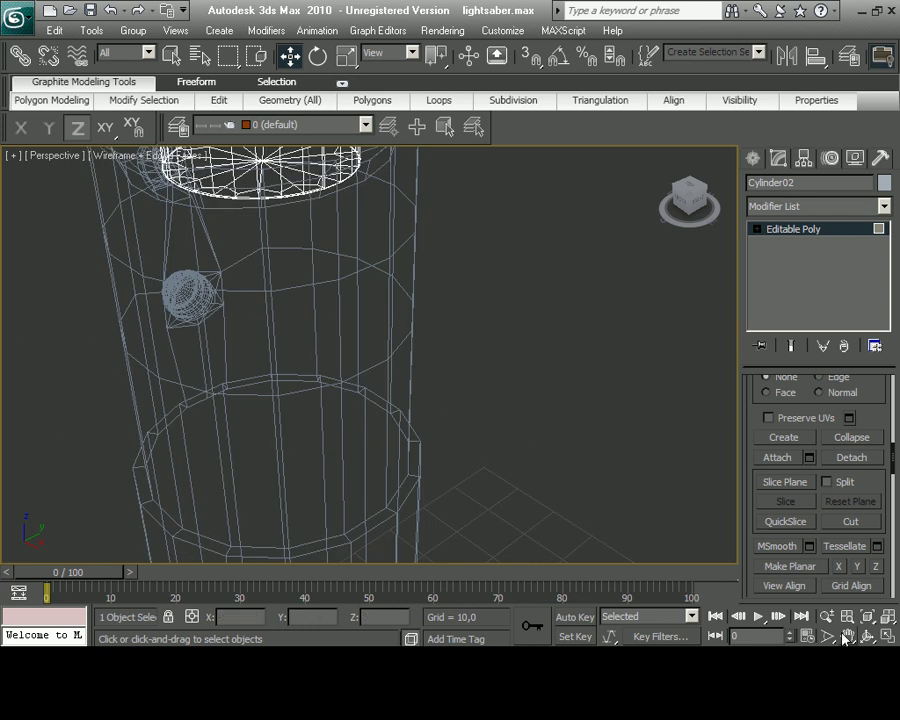
# Draw a small 14-sided cylinder, radius about 5.4, on the grid beside the hilt
pyautogui.click(866, 634)
pyautogui.moveTo(454, 410); pyautogui.dragTo(330, 445)
pyautogui.scroll(5, 368, 384)
pyautogui.moveTo(368, 384)
pyautogui.mouseDown(button='middle')
pyautogui.moveTo(420, 380)
pyautogui.moveTo(392, 382)
pyautogui.moveTo(350, 360)
pyautogui.mouseUp(button='middle')
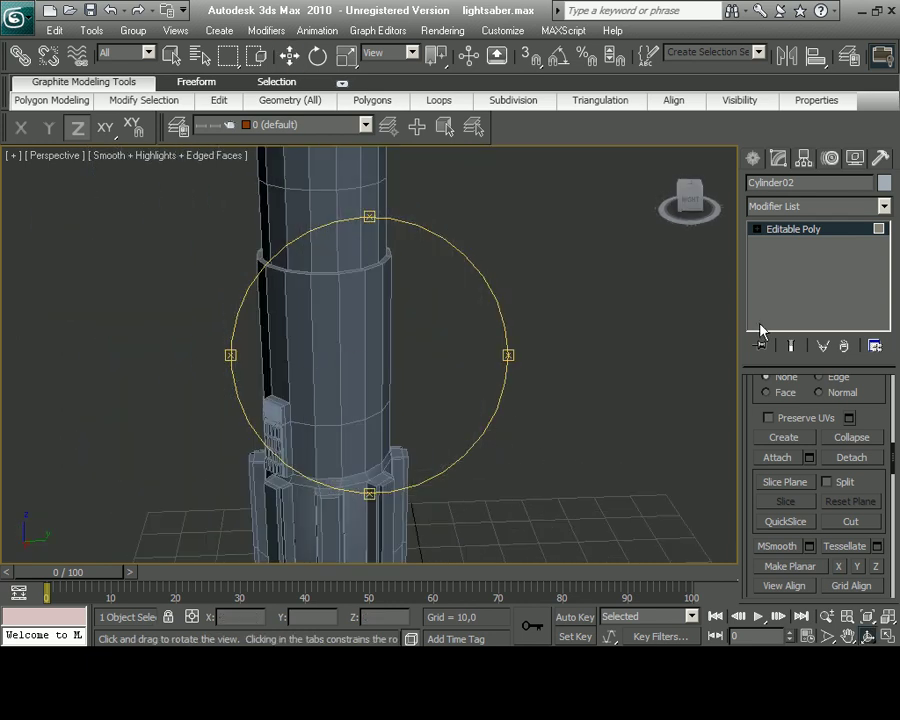
pyautogui.click(752, 158)
pyautogui.click(785, 307)
pyautogui.moveTo(520, 451); pyautogui.dragTo(473, 451, button='middle')
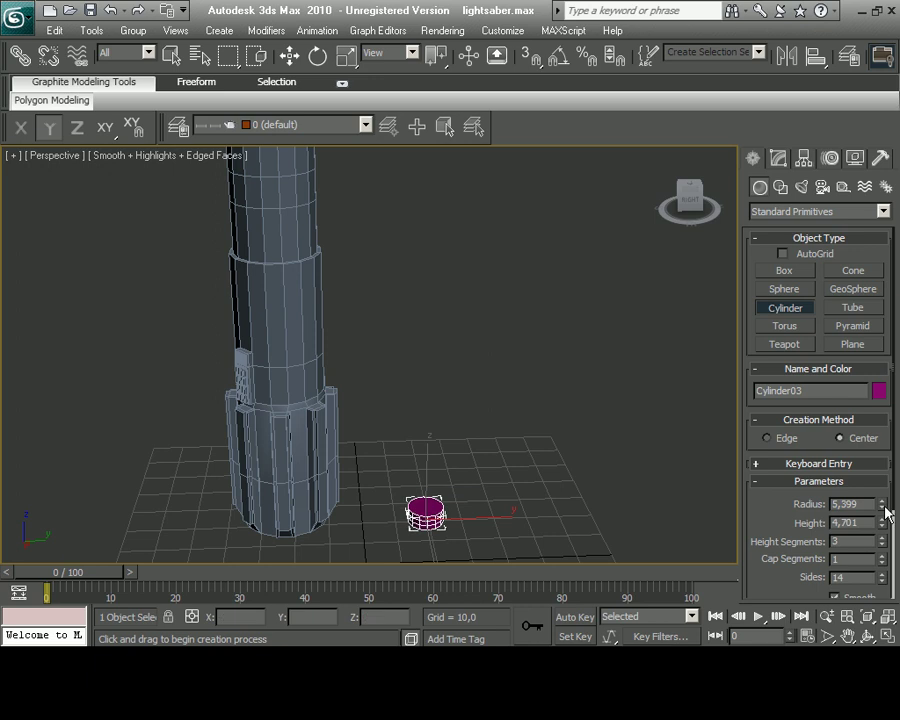
# Pan the maximized Top view onto the new small cylinder Cylinder03
pyautogui.press('e')
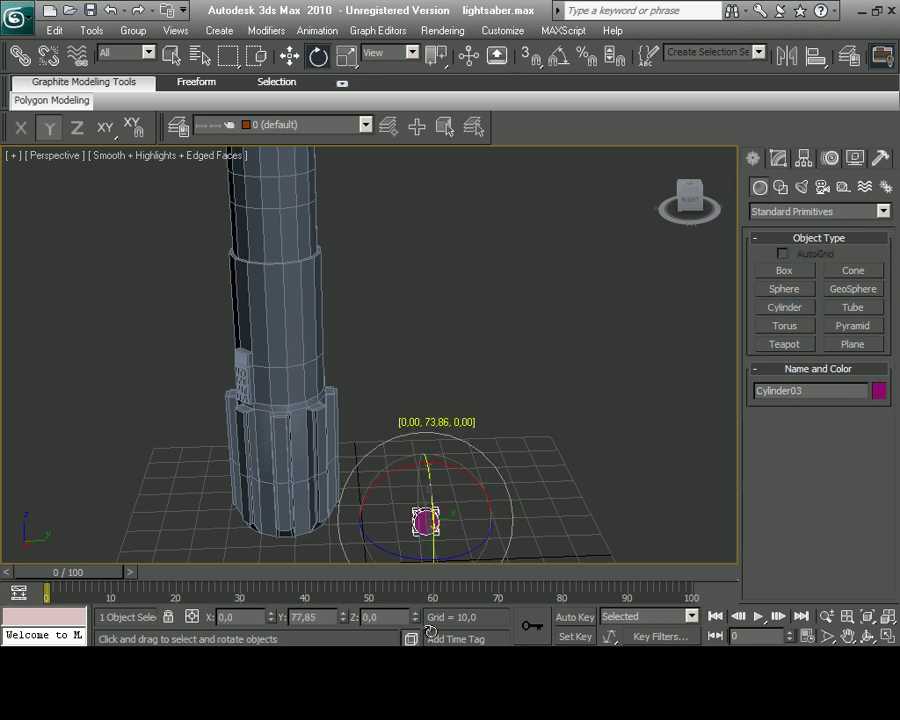
pyautogui.click(888, 640)
pyautogui.hotkey('alt', 'w')
pyautogui.moveTo(390, 348)
pyautogui.mouseDown(button='middle')
pyautogui.moveTo(300, 394)
pyautogui.moveTo(230, 385)
pyautogui.mouseUp(button='middle')
pyautogui.scroll(-3, 278, 289)
pyautogui.click(886, 640)
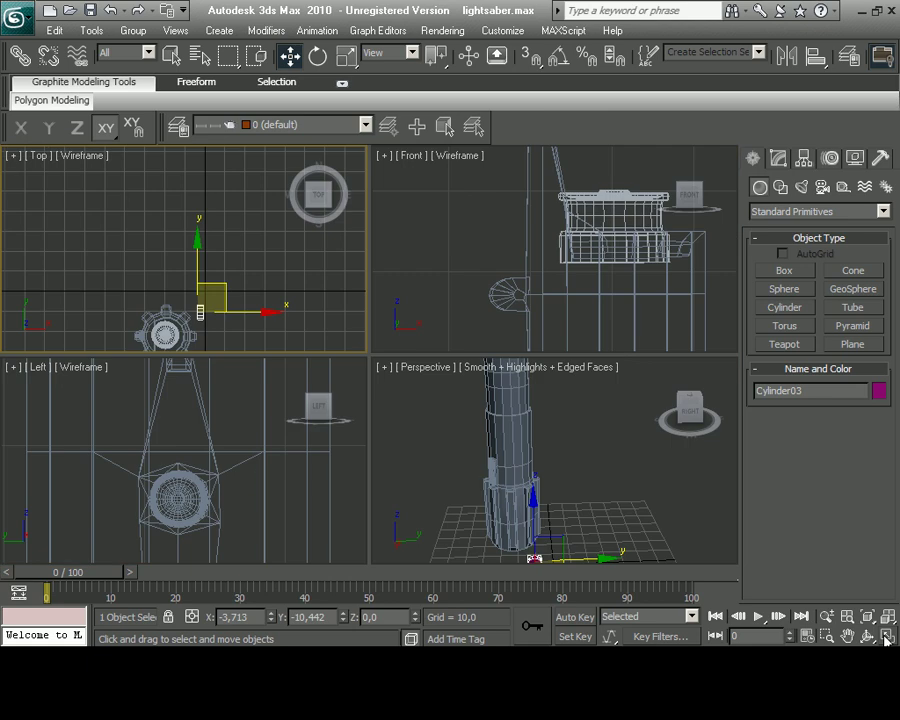
pyautogui.scroll(-5, 183, 488)
# Select the button cylinder, convert it to Editable Poly, and begin editing the hilt's polygons
pyautogui.click(201, 313)
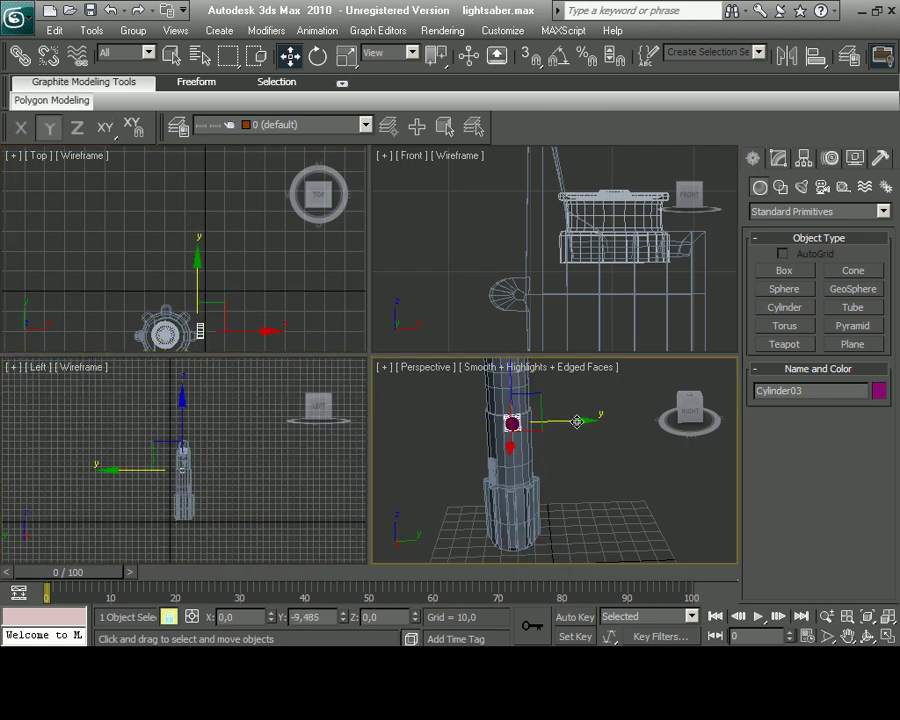
pyautogui.scroll(5, 200, 440)
pyautogui.click(210, 404)
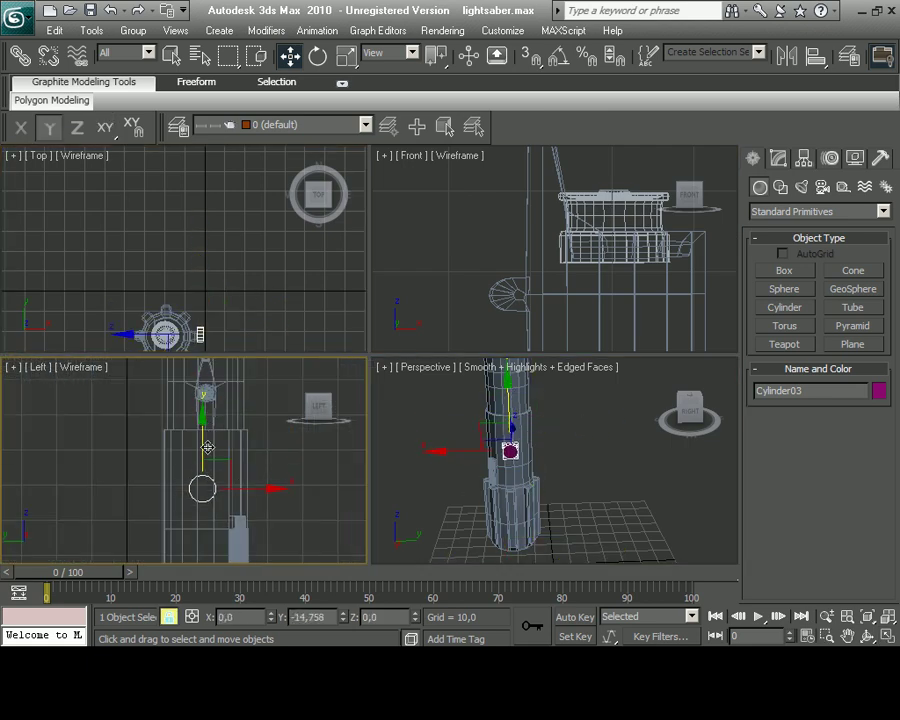
pyautogui.click(201, 333)
pyautogui.scroll(5, 230, 200)
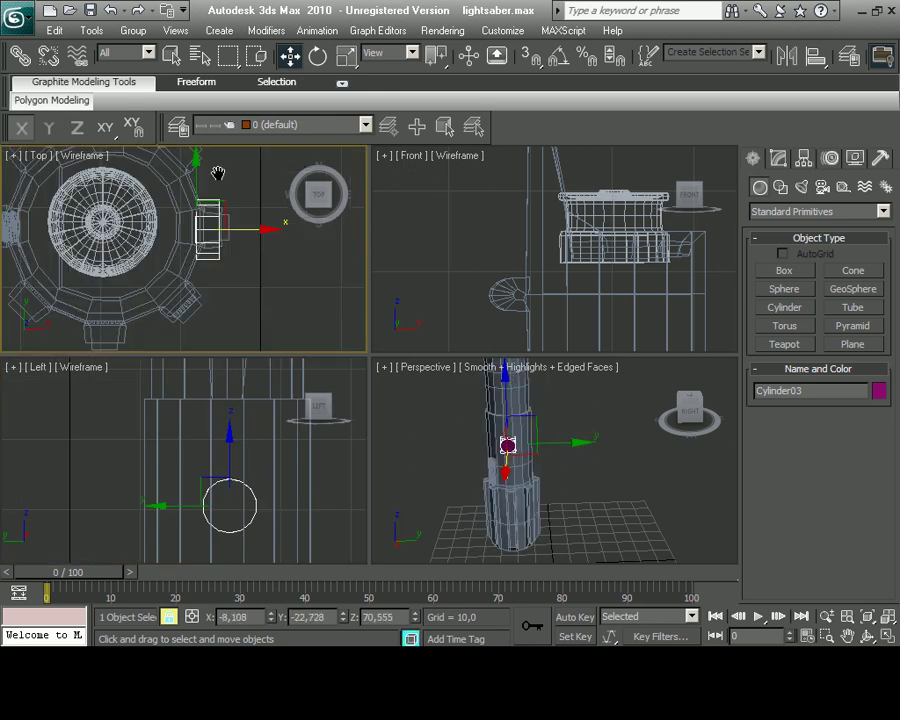
pyautogui.click(257, 508)
pyautogui.rightClick(236, 474)
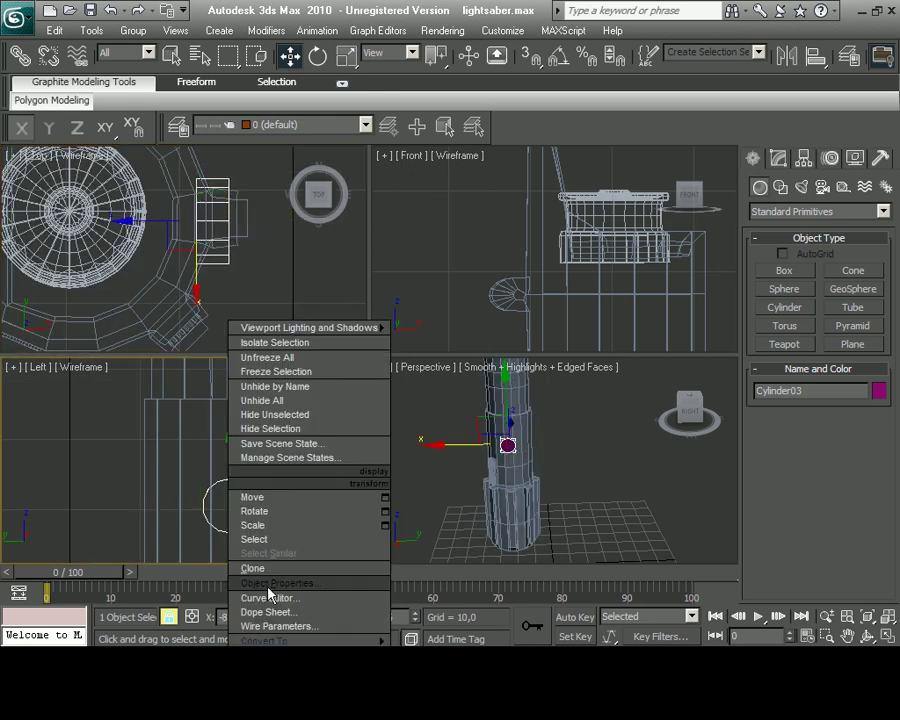
pyautogui.click(450, 626)
pyautogui.click(517, 423)
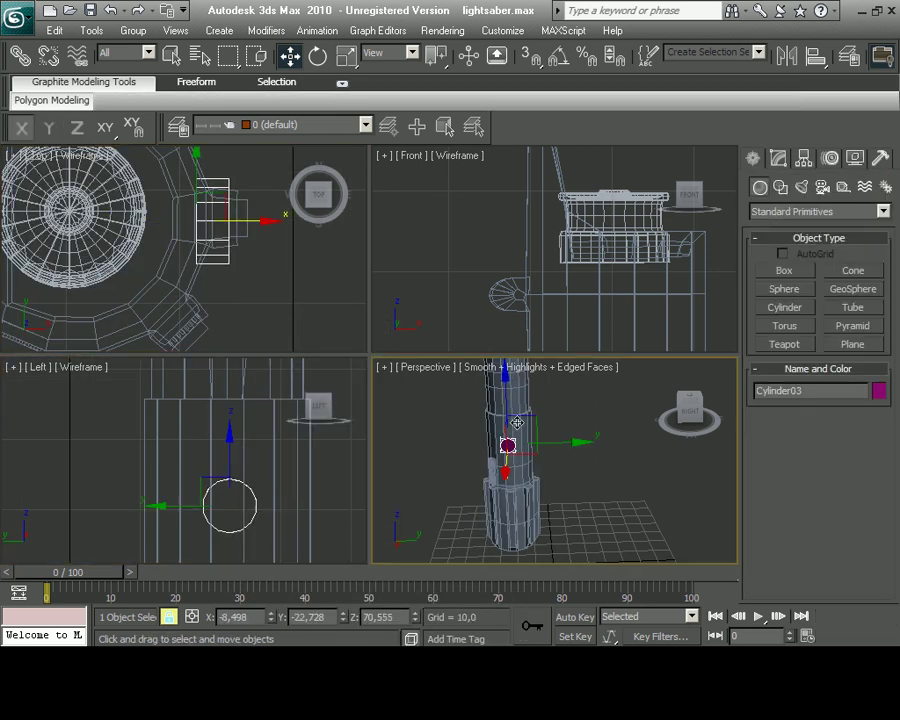
pyautogui.click(779, 158)
# At Polygon level, select the button's round end face, then invert and clear the selection
pyautogui.press('4')
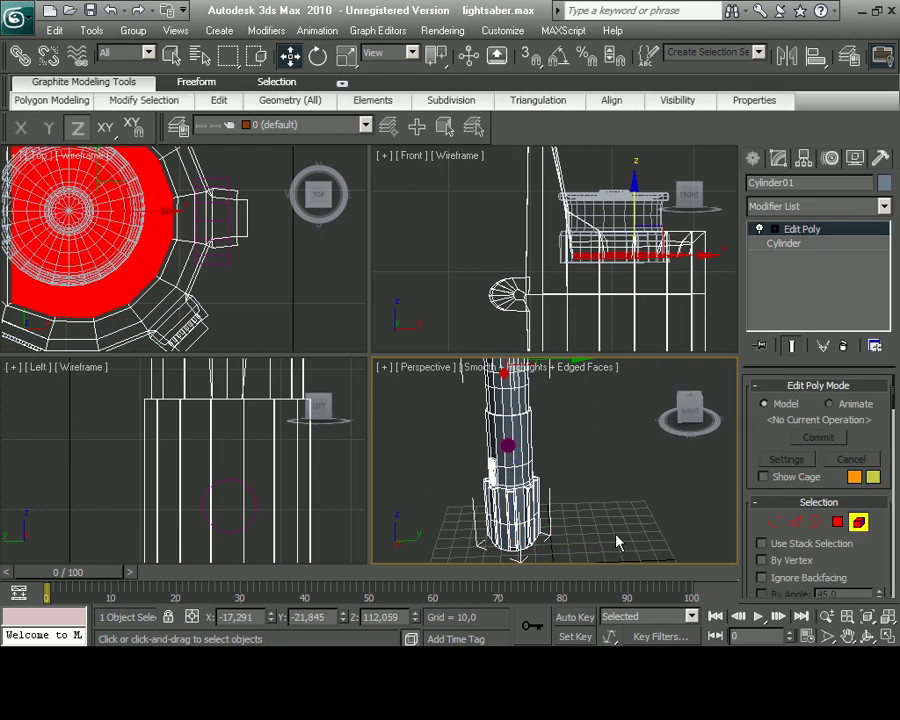
pyautogui.click(735, 525)
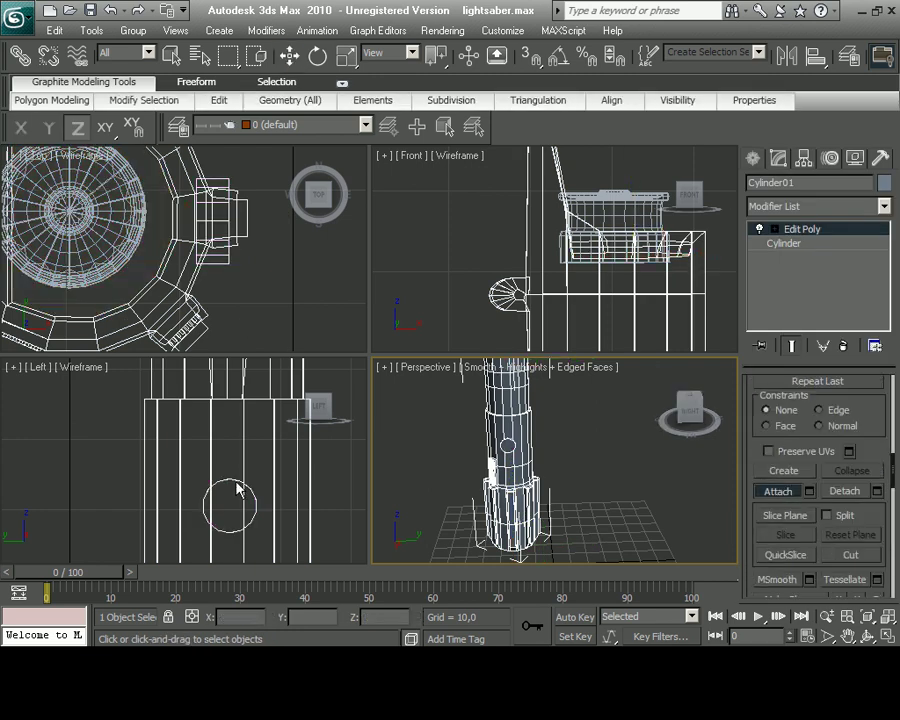
pyautogui.scroll(-3, 450, 300)
pyautogui.hotkey('alt', 'w')
pyautogui.scroll(6, 461, 490)
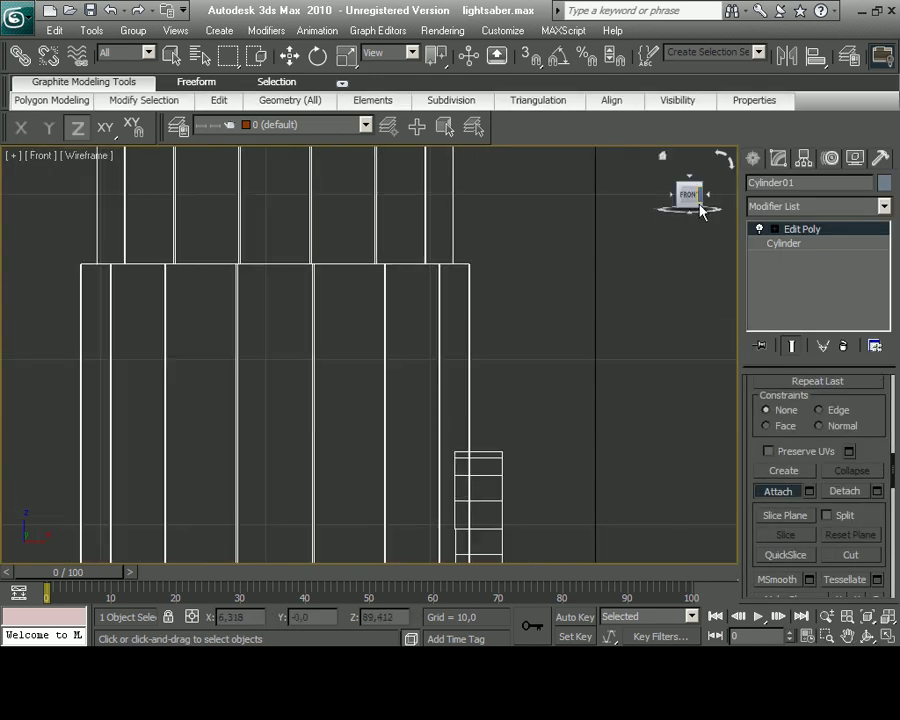
pyautogui.moveTo(700, 210); pyautogui.dragTo(224, 488)
pyautogui.click(212, 480)
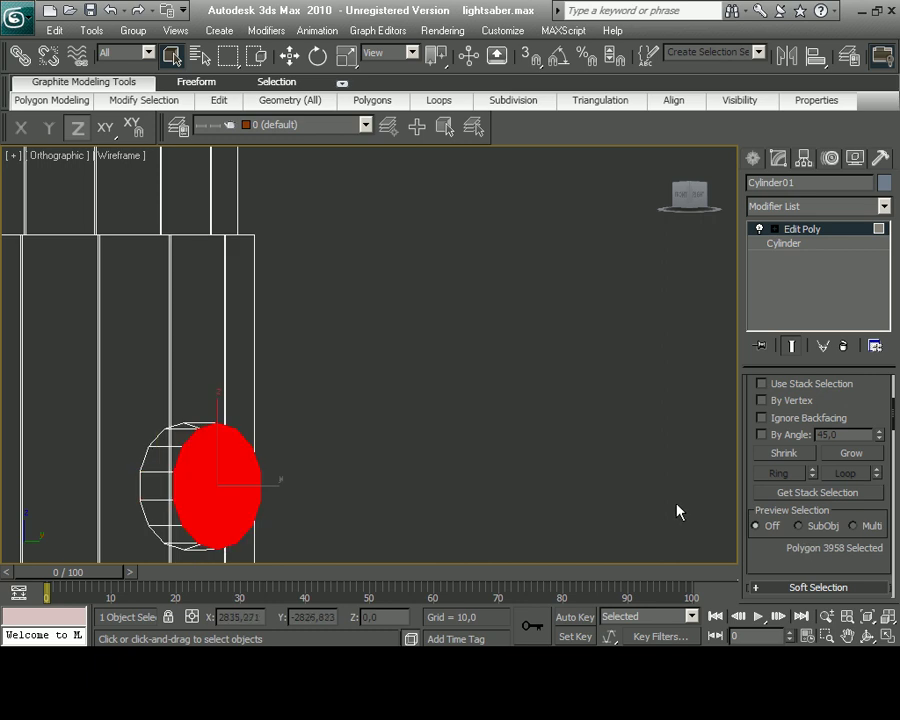
pyautogui.hotkey('ctrl', 'i')
pyautogui.click(320, 530)
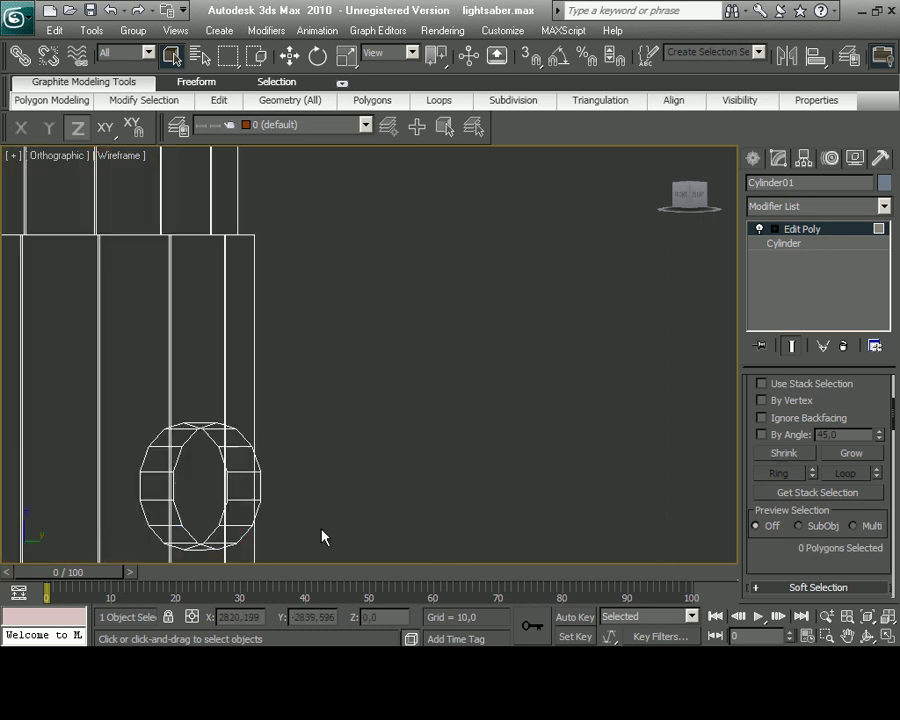
# Orbit around the hilt to bring the button's inner face into view
pyautogui.moveTo(320, 530)
pyautogui.keyDown('alt'); pyautogui.mouseDown(button='middle')
pyautogui.moveTo(363, 441)
pyautogui.moveTo(424, 364)
pyautogui.mouseUp(button='middle'); pyautogui.keyUp('alt')
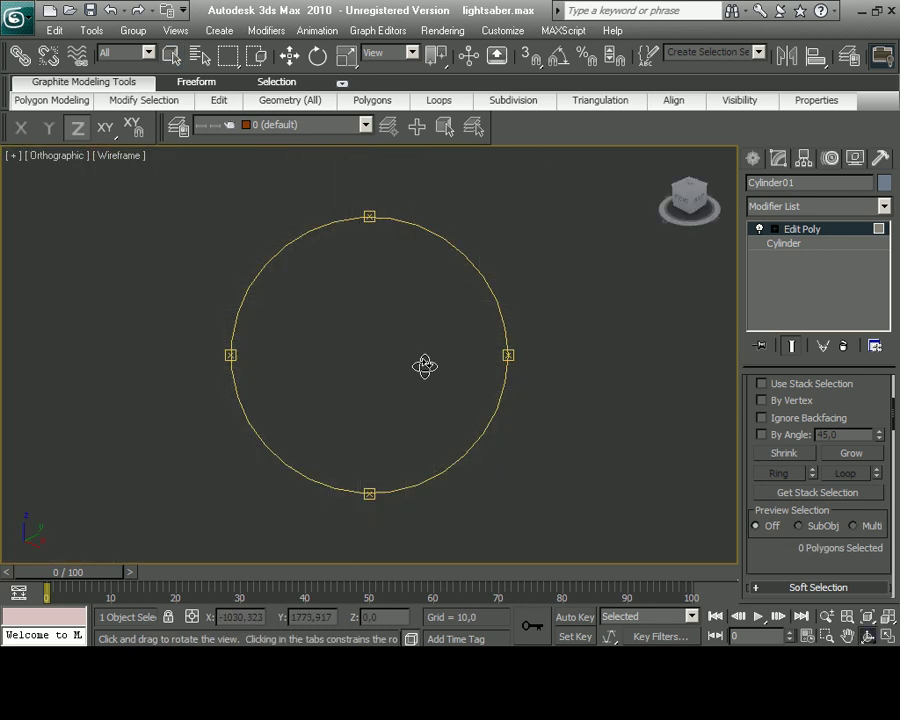
pyautogui.hotkey('alt', 'w')
pyautogui.hotkey('alt', 'w')
pyautogui.scroll(5, 298, 484)
pyautogui.moveTo(298, 484)
pyautogui.keyDown('alt'); pyautogui.mouseDown(button='middle')
pyautogui.moveTo(370, 480)
pyautogui.moveTo(372, 450)
pyautogui.moveTo(337, 433)
pyautogui.moveTo(523, 427)
pyautogui.mouseUp(button='middle'); pyautogui.keyUp('alt')
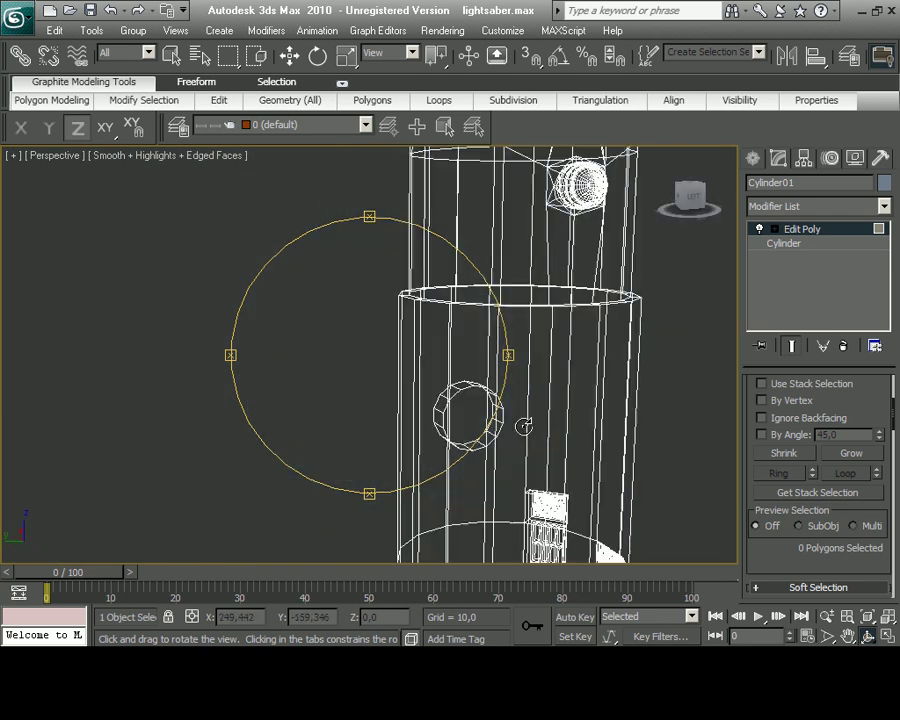
# Bridge the button's face to the hilt surface and confirm the Bridge settings with OK
pyautogui.click(858, 636)
pyautogui.moveTo(430, 400); pyautogui.dragTo(600, 380)
pyautogui.scroll(-4, 773, 524)
pyautogui.keyDown('shift'); pyautogui.click(779, 494); pyautogui.keyUp('shift')
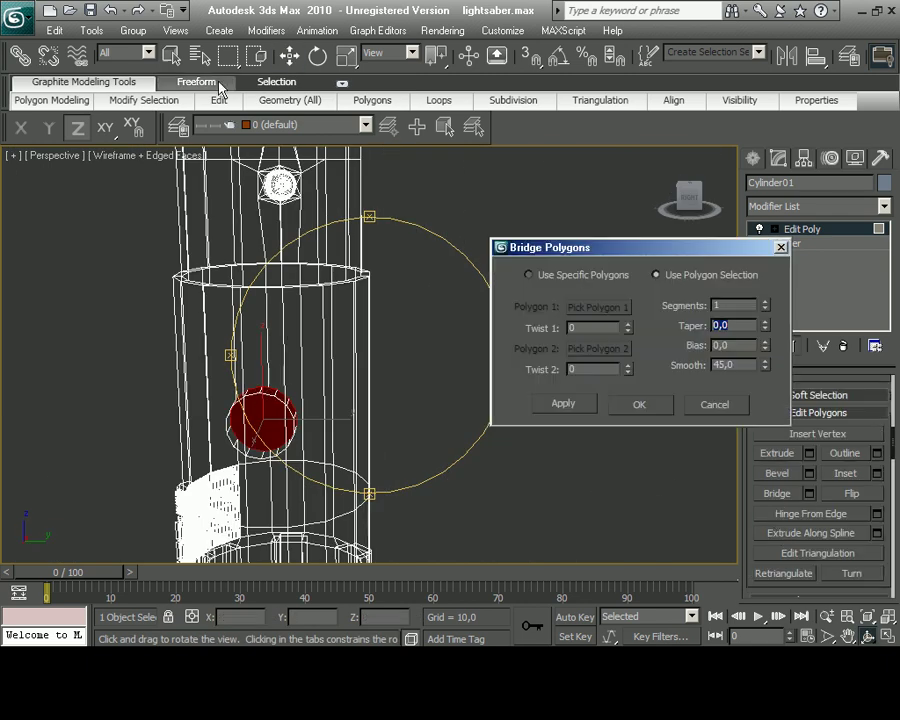
pyautogui.scroll(4, 198, 472)
pyautogui.scroll(3, 198, 472)
pyautogui.scroll(3, 198, 472)
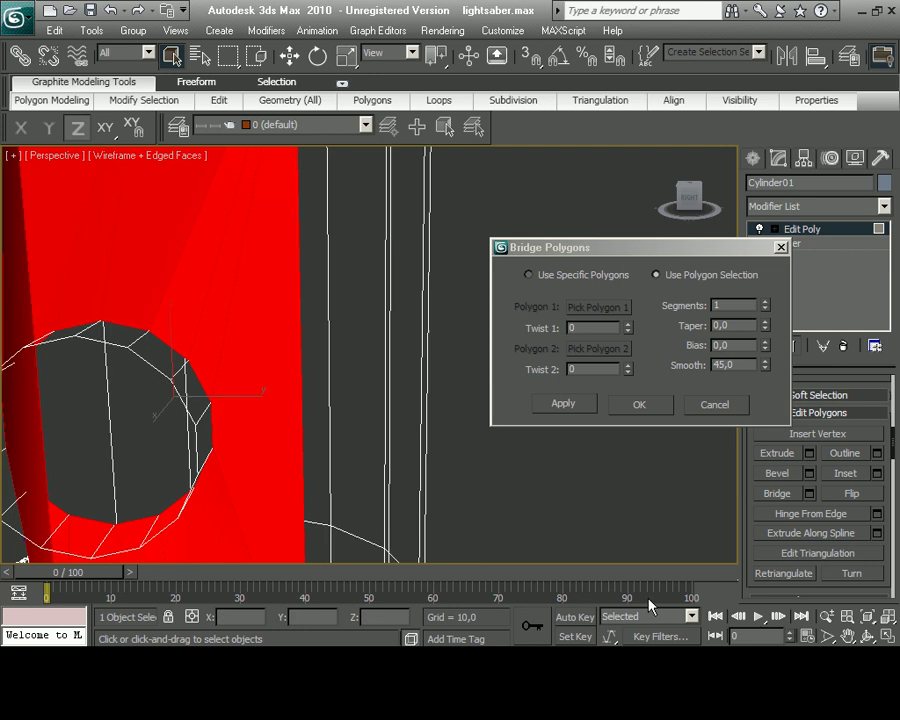
pyautogui.scroll(-5, 370, 355)
pyautogui.moveTo(446, 436)
pyautogui.keyDown('alt'); pyautogui.mouseDown(button='middle')
pyautogui.moveTo(318, 458)
pyautogui.moveTo(623, 446)
pyautogui.moveTo(40, 430)
pyautogui.moveTo(213, 410)
pyautogui.mouseUp(button='middle'); pyautogui.keyUp('alt')
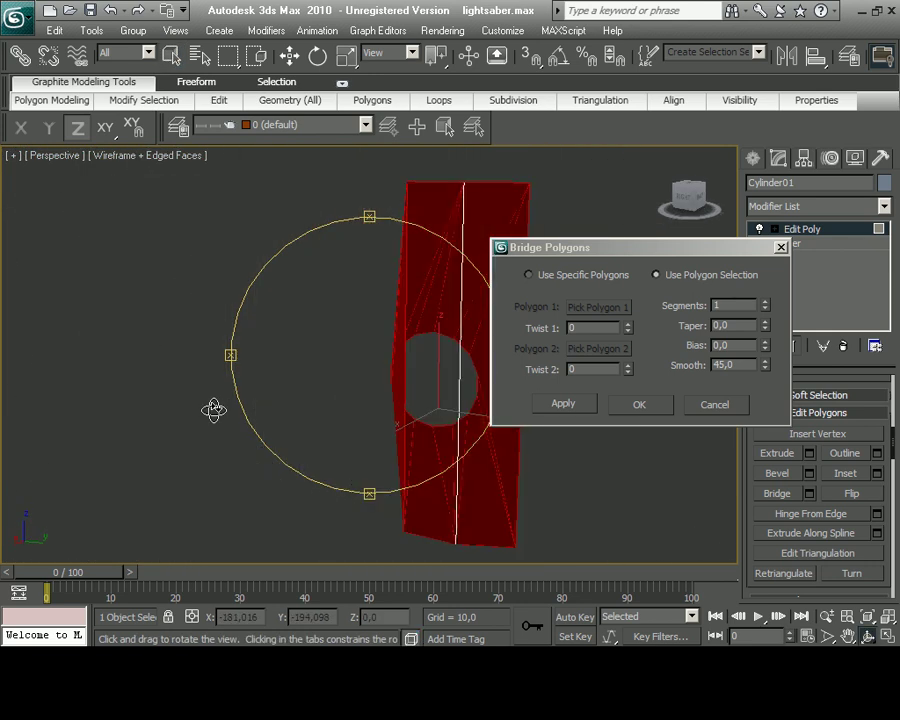
pyautogui.click(700, 408)
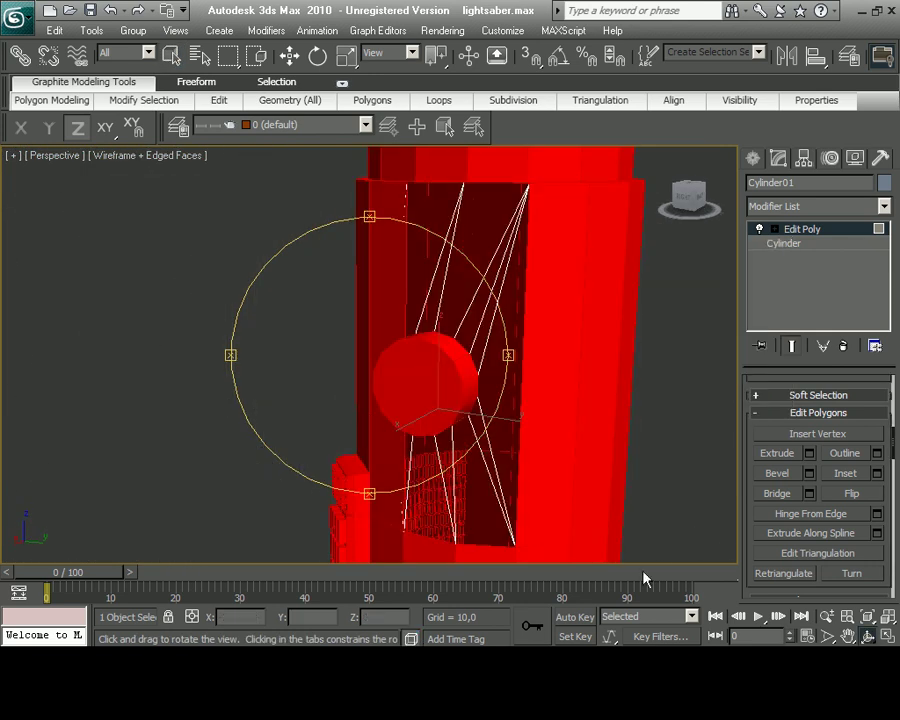
# Move the bridged button outward along X
pyautogui.hotkey('alt', 'w')
pyautogui.hotkey('alt', 'w')
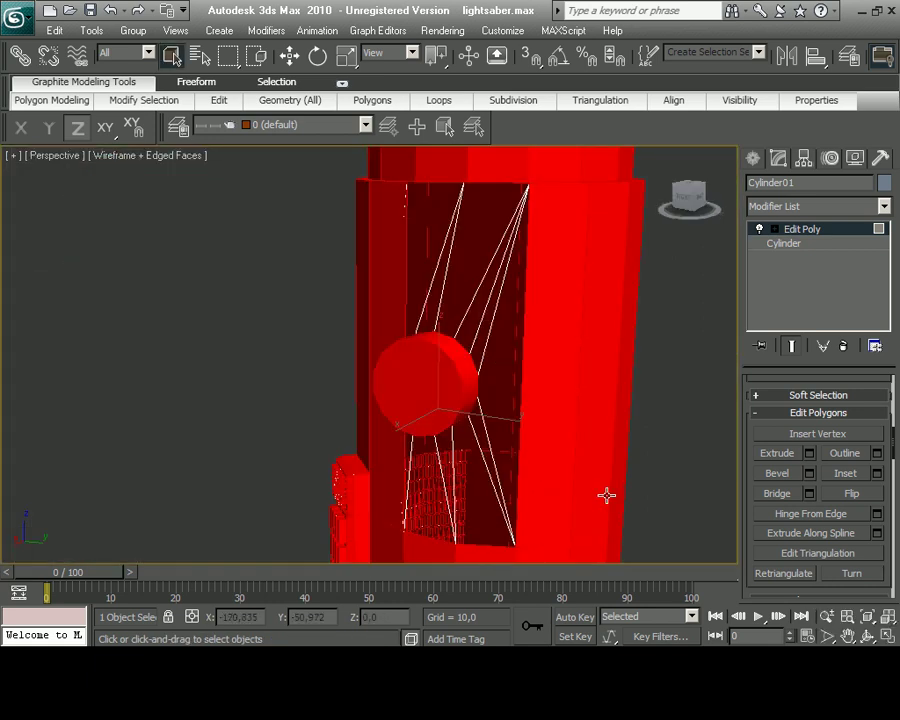
pyautogui.press('z')
pyautogui.scroll(4, 492, 378)
pyautogui.moveTo(334, 380)
pyautogui.keyDown('alt'); pyautogui.mouseDown(button='middle')
pyautogui.moveTo(464, 376)
pyautogui.moveTo(373, 377)
pyautogui.mouseUp(button='middle'); pyautogui.keyUp('alt')
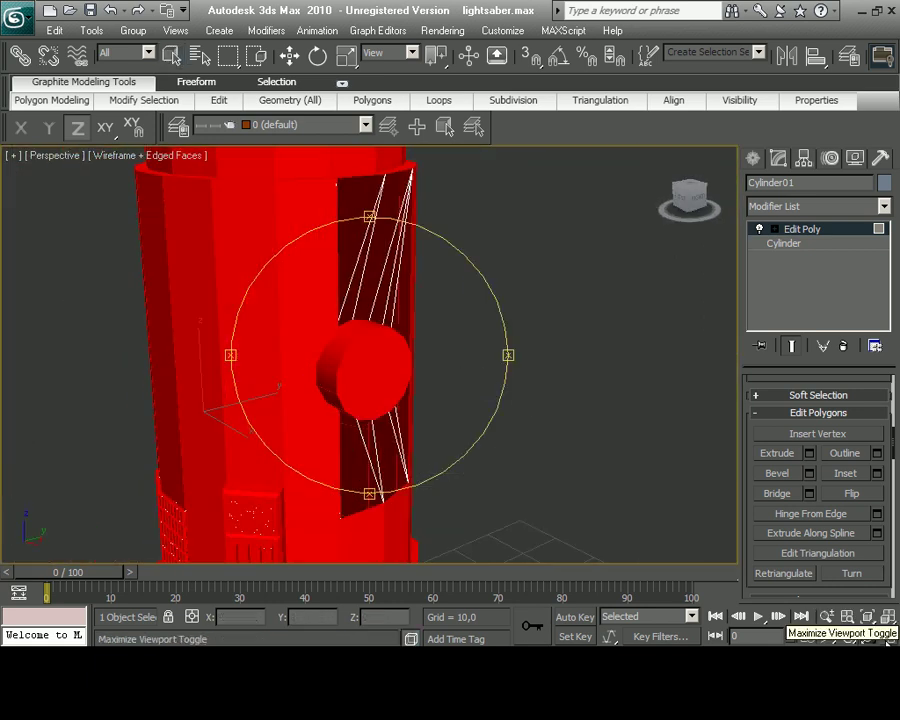
pyautogui.press('F3')
pyautogui.press('w')
pyautogui.scroll(5, 880, 383)
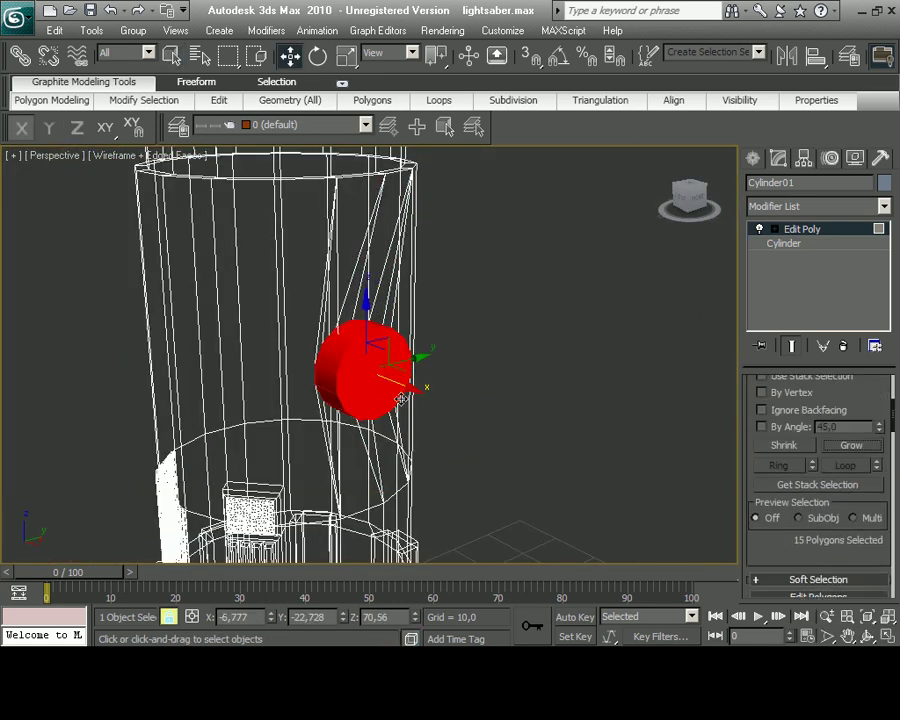
pyautogui.moveTo(400, 399); pyautogui.dragTo(422, 410)
pyautogui.press('F3')
# Rotate the button a few degrees clockwise in the Top view
pyautogui.keyDown('alt'); pyautogui.moveTo(320, 379); pyautogui.dragTo(400, 380, button='middle'); pyautogui.keyUp('alt')
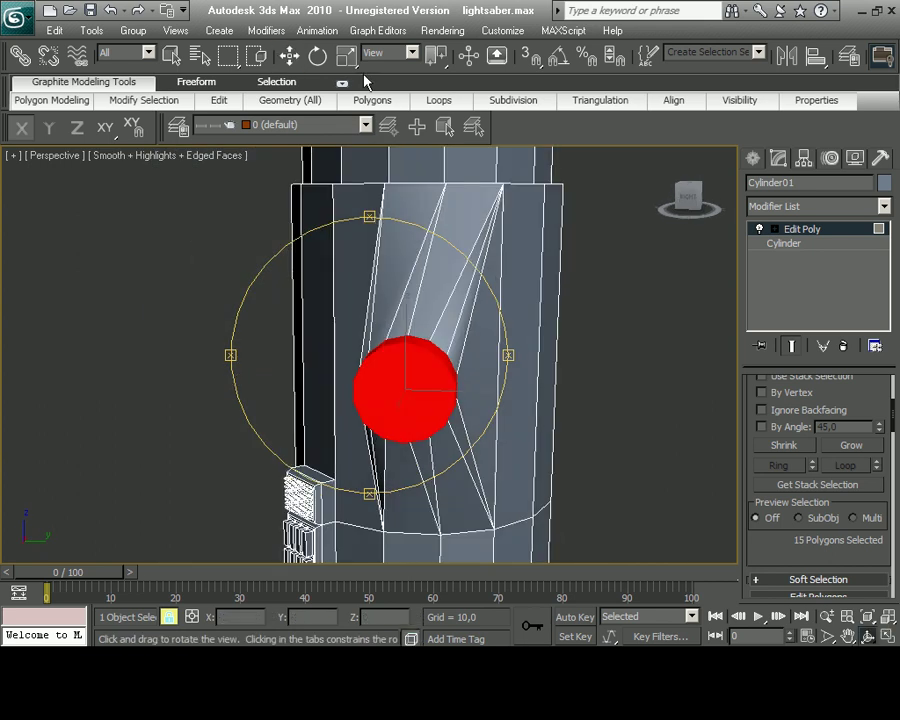
pyautogui.press('t')
pyautogui.scroll(5, 420, 399)
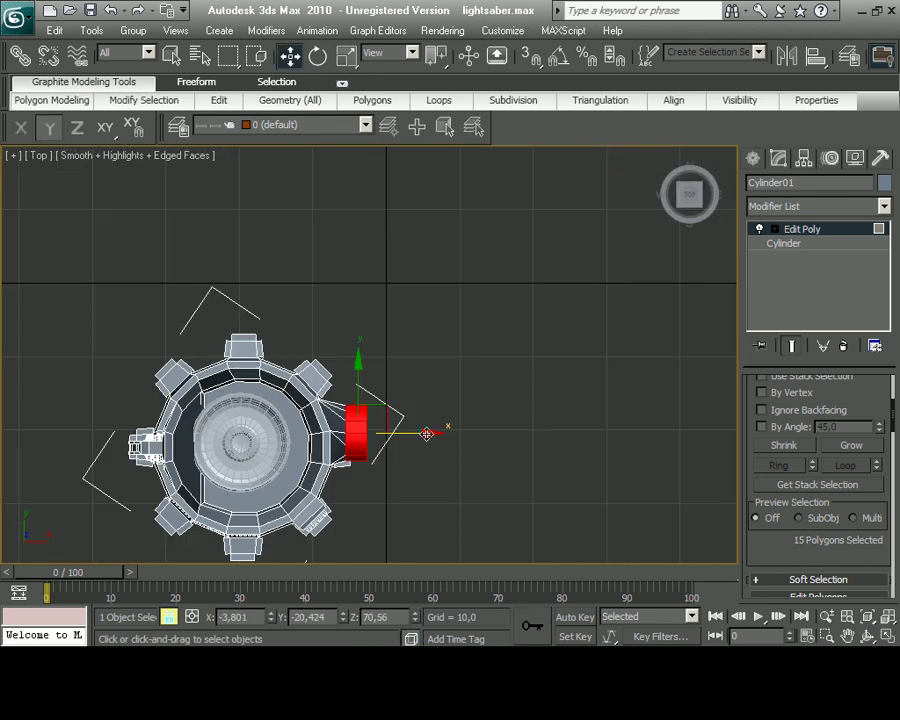
pyautogui.scroll(5, 426, 428)
pyautogui.moveTo(356, 497); pyautogui.dragTo(352, 470)
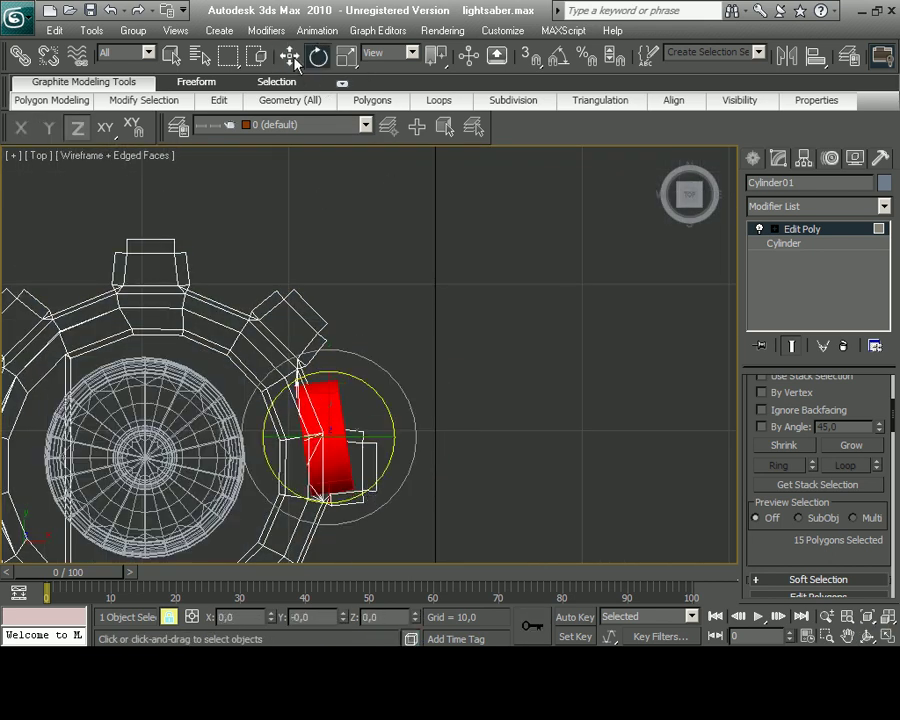
pyautogui.hotkey('alt', 'w')
pyautogui.hotkey('alt', 'w')
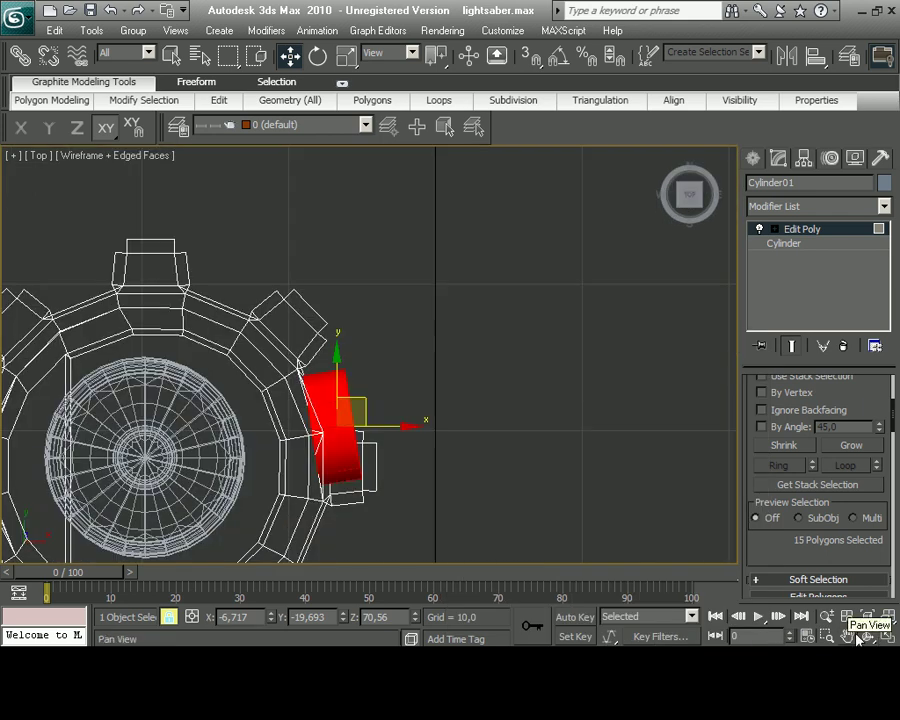
# Orbit around the finished hilt in the Perspective view with smooth shading
pyautogui.click(866, 636)
pyautogui.moveTo(700, 300); pyautogui.dragTo(663, 154)
pyautogui.press('p')
pyautogui.press('z')
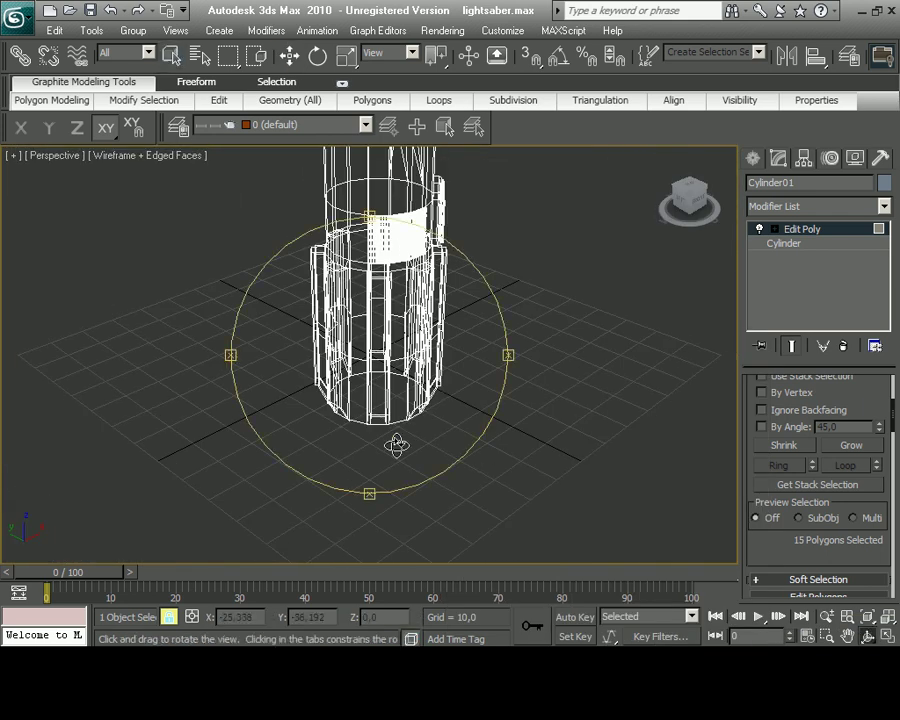
pyautogui.moveTo(397, 441)
pyautogui.mouseDown()
pyautogui.moveTo(404, 424)
pyautogui.moveTo(521, 440)
pyautogui.mouseUp()
pyautogui.press('F3')
pyautogui.click(753, 158)
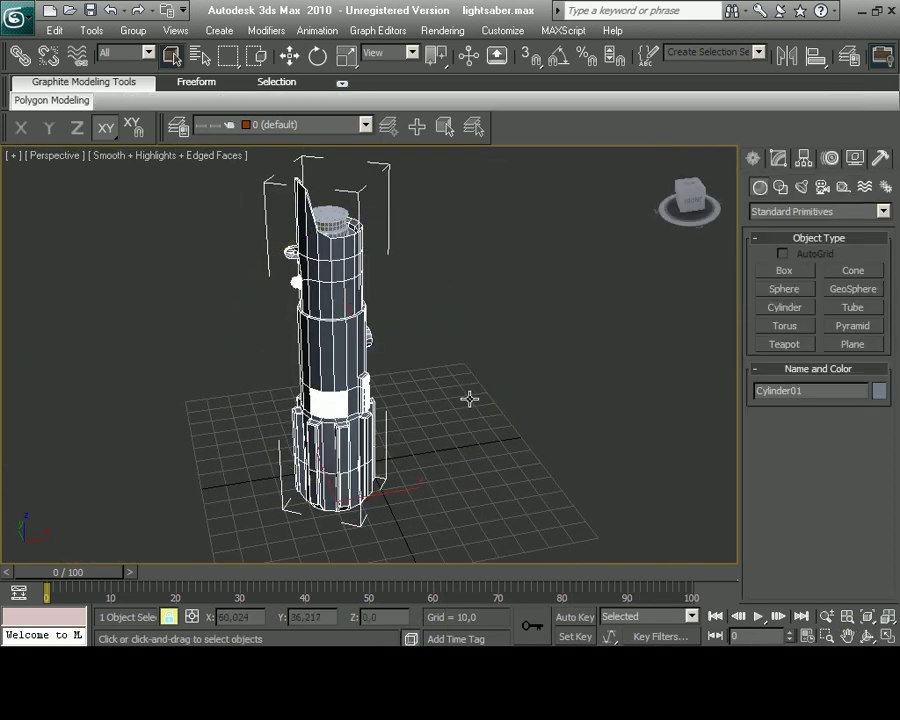
# Draw a tall blade cylinder standing beside the hilt
pyautogui.press('F4')
pyautogui.scroll(3, 470, 398)
pyautogui.scroll(-3, 522, 338)
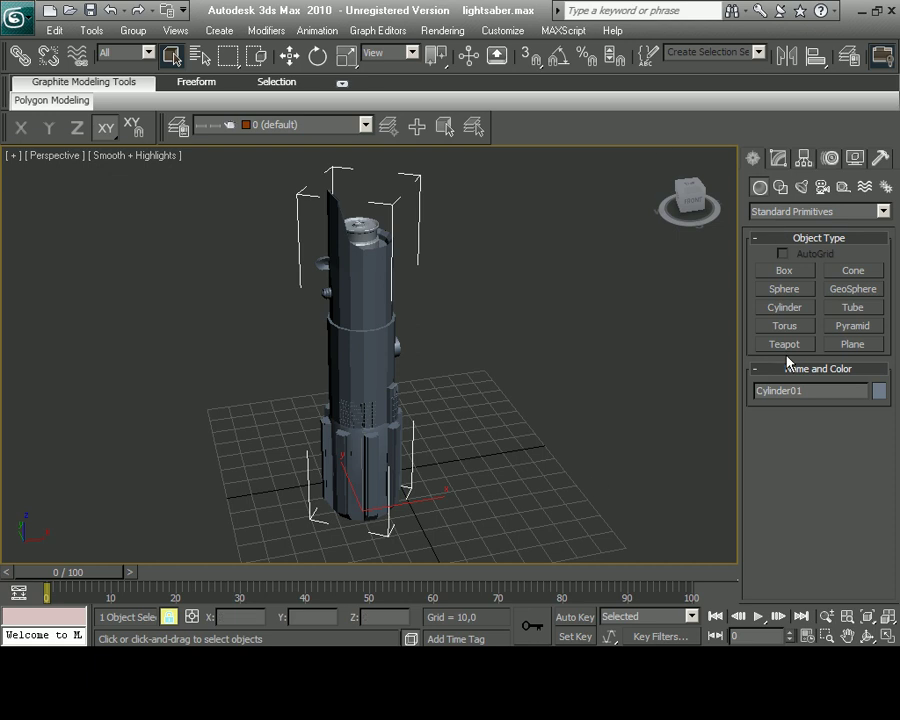
pyautogui.click(784, 307)
pyautogui.moveTo(466, 492); pyautogui.dragTo(480, 496)
pyautogui.click(480, 275)
pyautogui.moveTo(480, 275); pyautogui.dragTo(481, 525, button='middle')
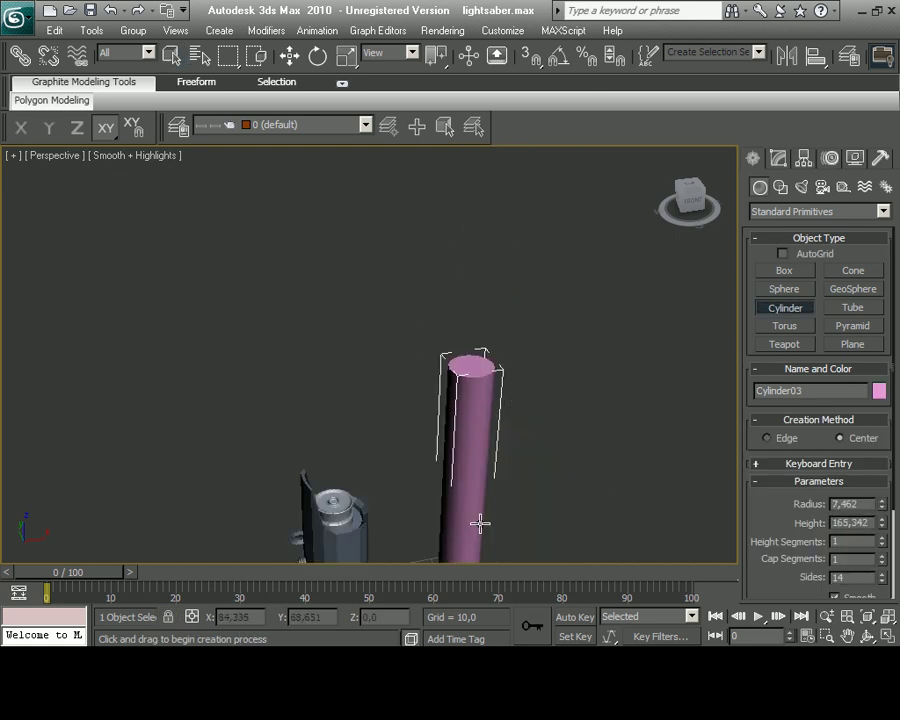
# Isolate the blade, convert it to Editable Poly, and select its top vertex ring
pyautogui.press('F3')
pyautogui.hotkey('alt', 'q')
pyautogui.rightClick(370, 466)
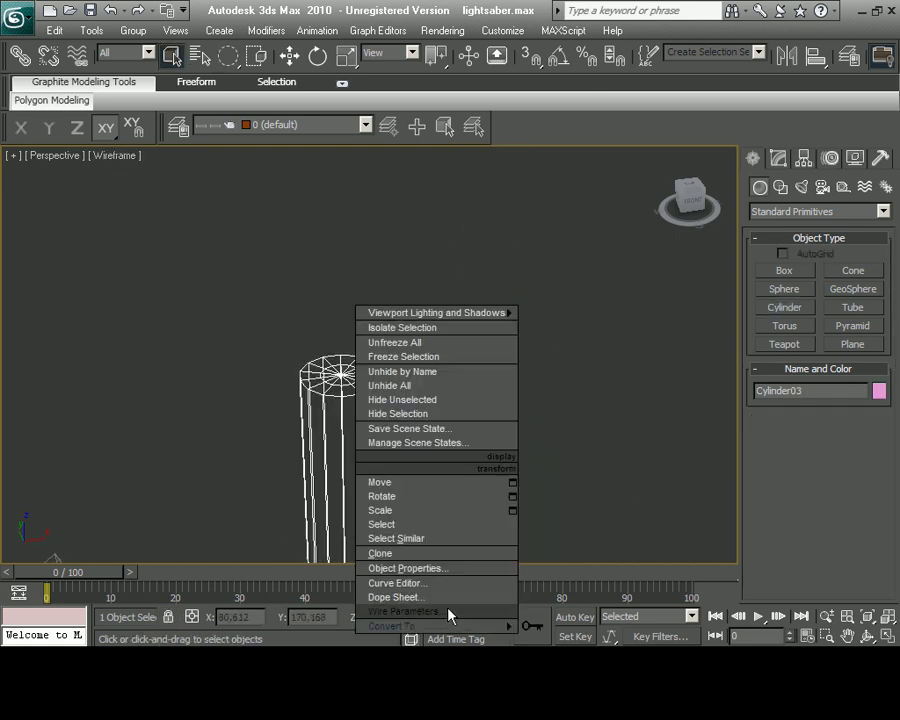
pyautogui.click(576, 615)
pyautogui.press('1')
pyautogui.moveTo(300, 372); pyautogui.dragTo(405, 428)
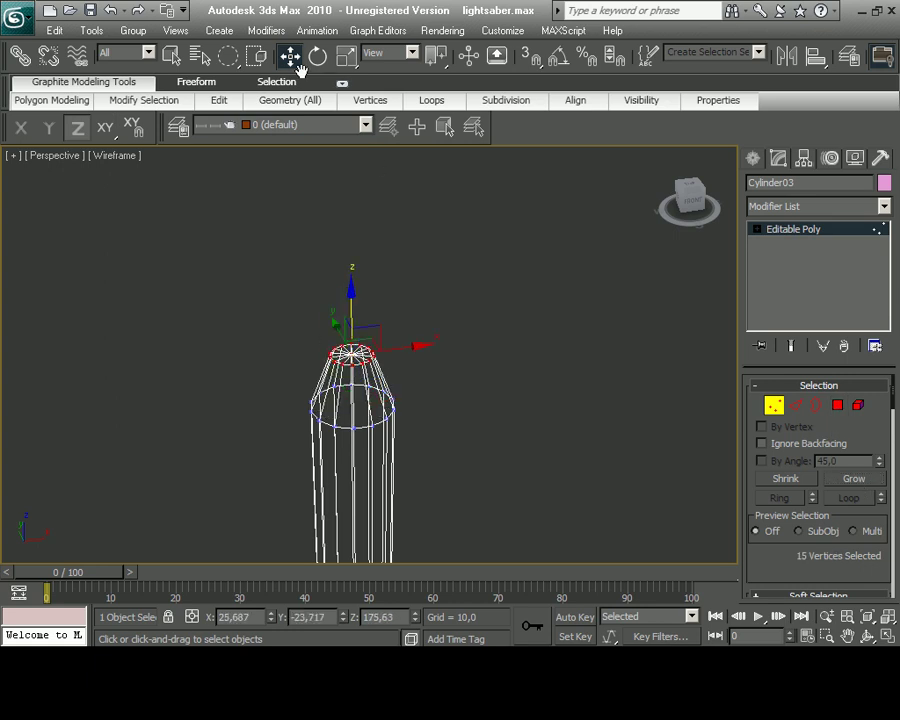
# Frame the selected top ring of blade vertices in the front view
pyautogui.hotkey('alt', 'w')
pyautogui.rightClick(603, 327)
pyautogui.hotkey('alt', 'w')
pyautogui.press('z')
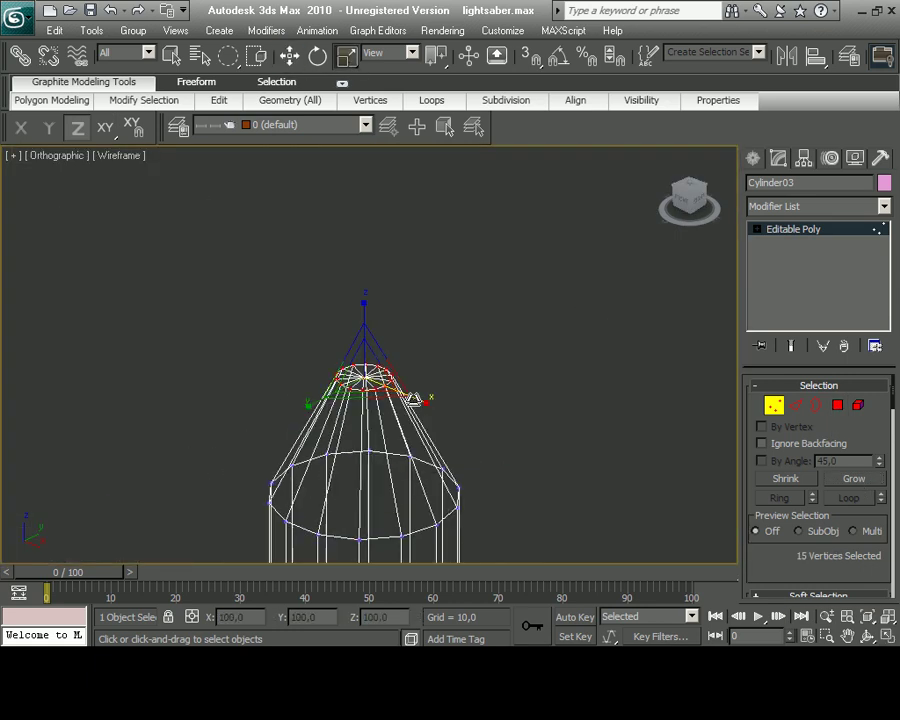
pyautogui.press('f')
pyautogui.press('z')
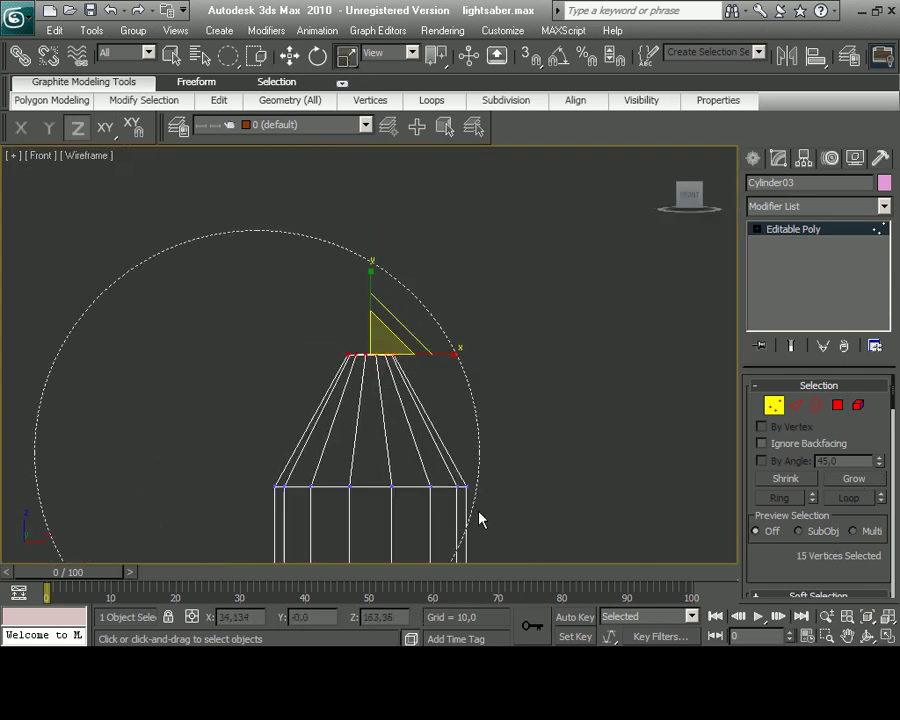
pyautogui.scroll(-3, 392, 458)
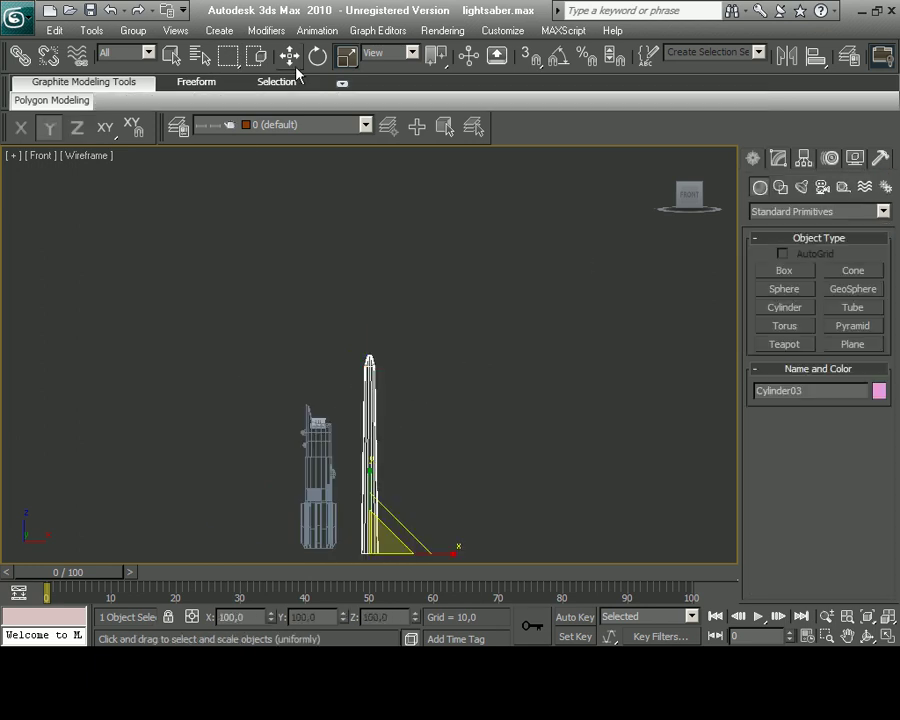
# Select the blade's bottom vertex ring, then exit vertex editing
pyautogui.click(289, 56)
pyautogui.scroll(5, 409, 462)
pyautogui.moveTo(409, 462); pyautogui.dragTo(409, 310, button='middle')
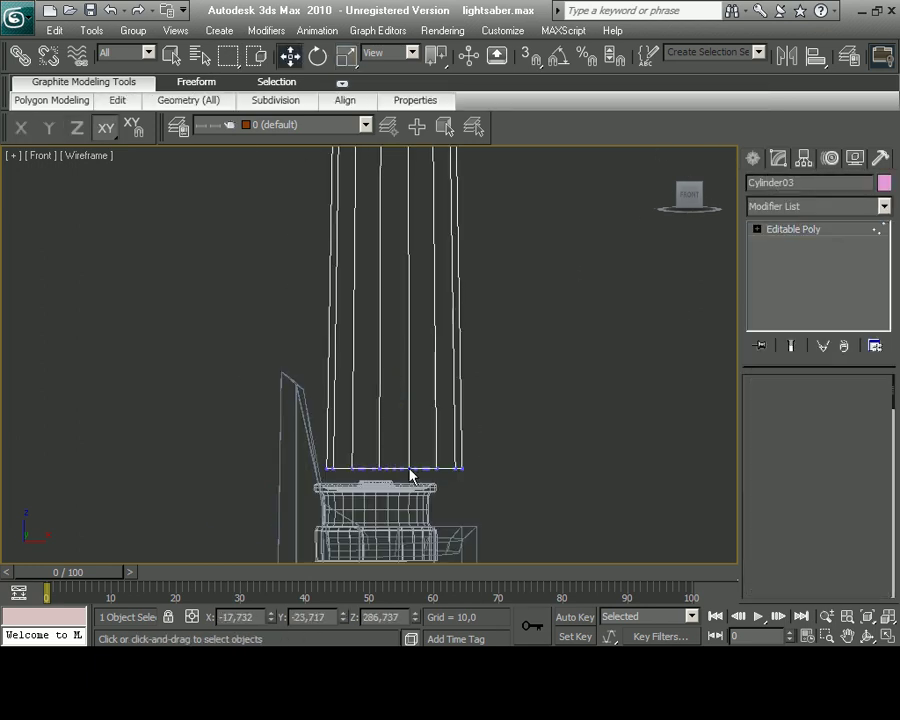
pyautogui.press('1')
pyautogui.click(752, 158)
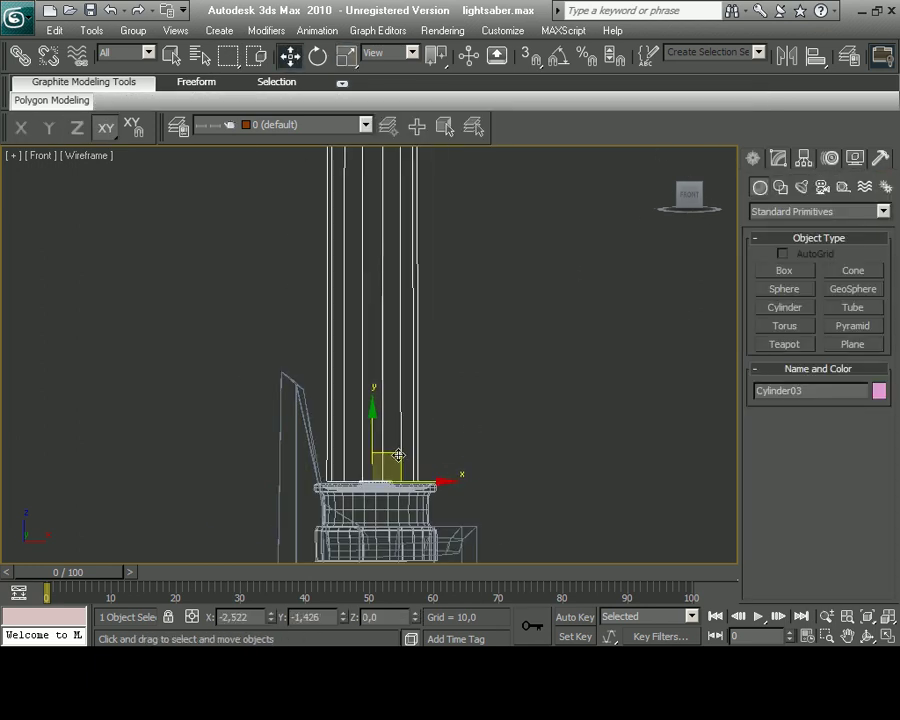
pyautogui.scroll(-4, 398, 456)
pyautogui.press('1')
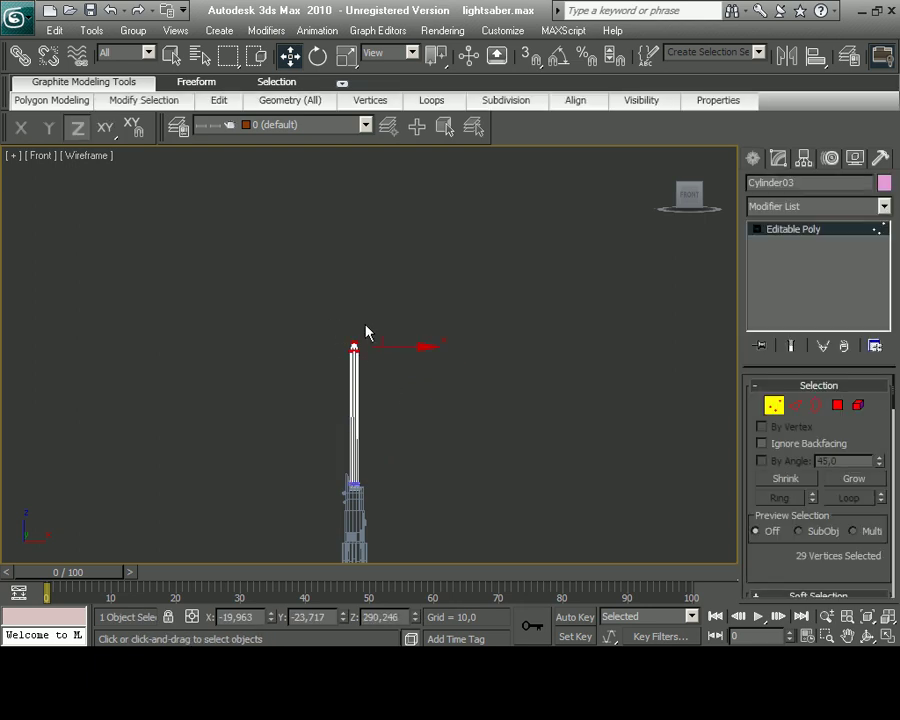
# Select all three lightsaber parts and zoom the maximized Perspective view to fit them
pyautogui.hotkey('ctrl', 'a')
pyautogui.hotkey('alt', 'w')
pyautogui.rightClick(645, 542)
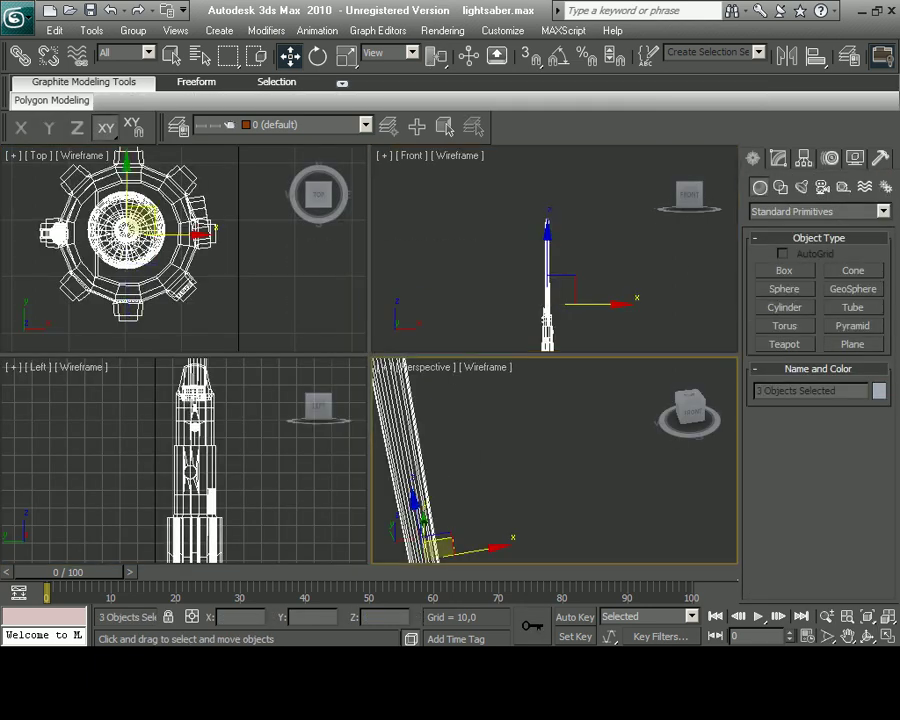
pyautogui.hotkey('alt', 'w')
pyautogui.press('z')
# Orbit around the deselected lightsaber in smooth-shaded Perspective view
pyautogui.press('r')
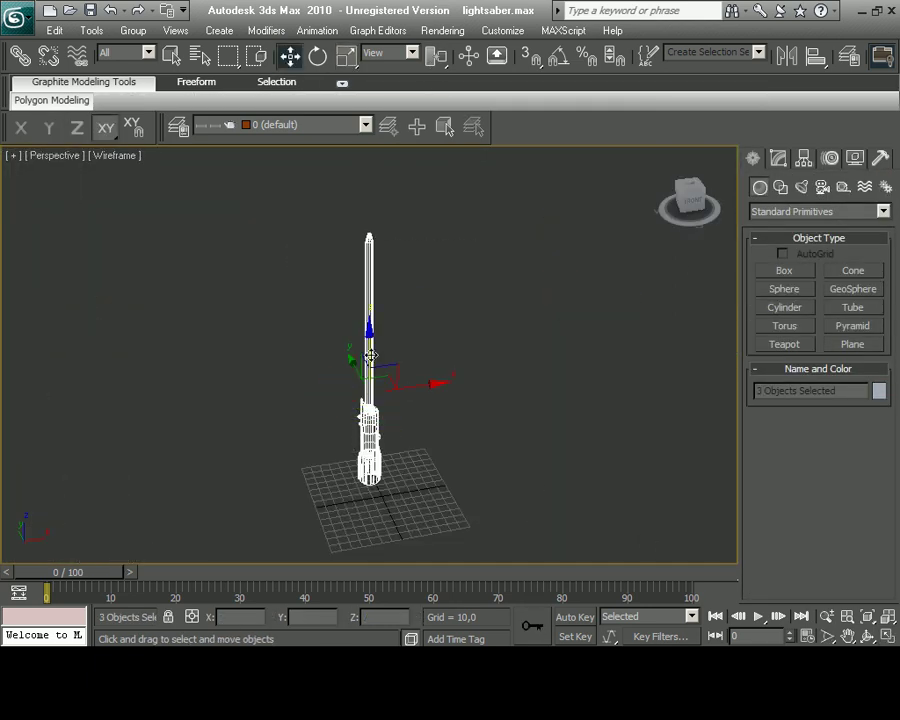
pyautogui.keyDown('alt'); pyautogui.moveTo(370, 357); pyautogui.dragTo(399, 436, button='middle'); pyautogui.keyUp('alt')
pyautogui.scroll(5, 438, 380)
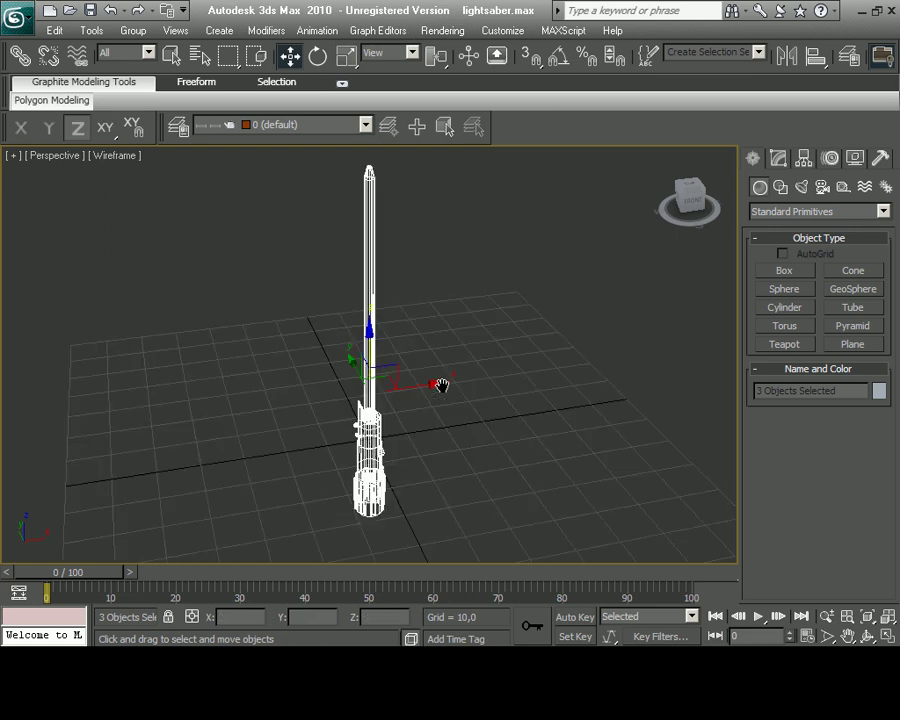
pyautogui.scroll(3, 470, 472)
pyautogui.press('F3')
pyautogui.click(470, 472)
pyautogui.hotkey('ctrl', 'r')
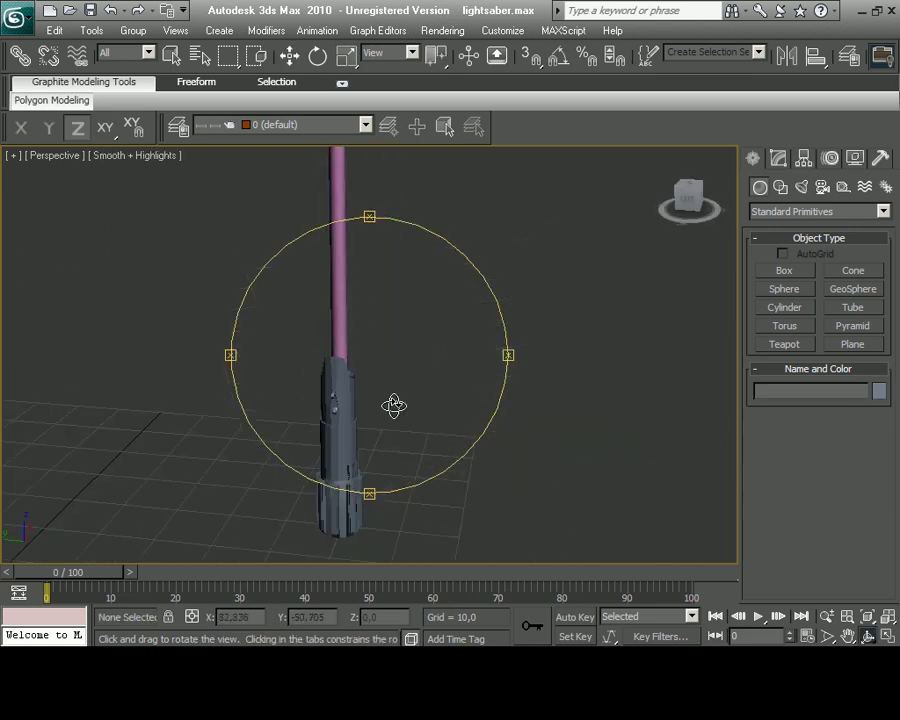
# Add a Smooth modifier to the hilt cylinder, Cylinder01
pyautogui.press('w')
pyautogui.click(345, 420)
pyautogui.click(777, 158)
pyautogui.click(858, 426)
pyautogui.click(266, 30)
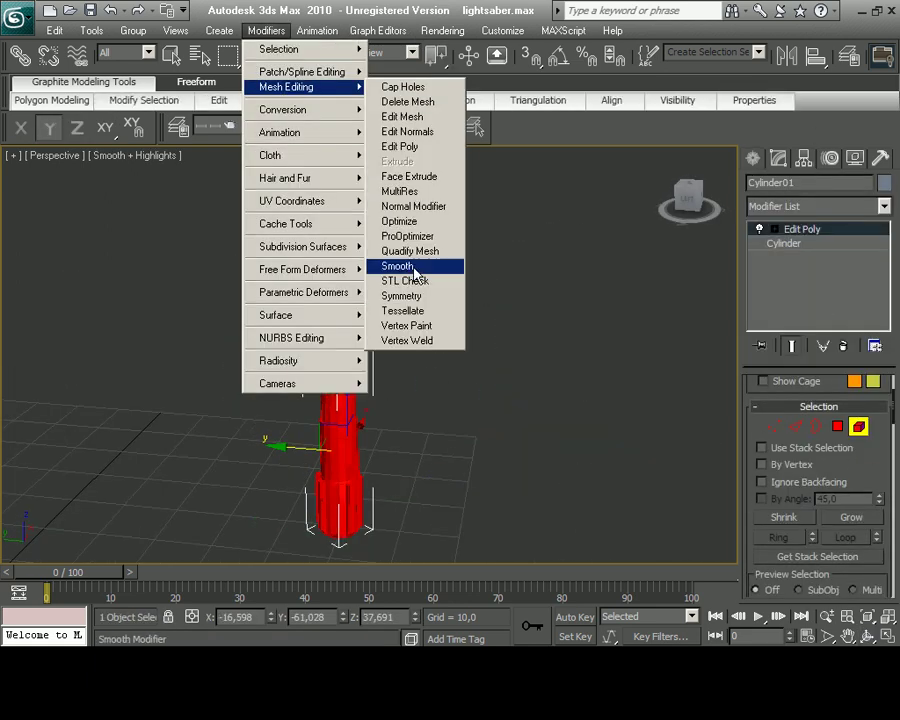
pyautogui.click(419, 264)
pyautogui.click(374, 474)
# Return to the hilt's Edit Poly at Polygon level in an enlarged top view
pyautogui.scroll(2, 418, 441)
pyautogui.scroll(-3, 418, 441)
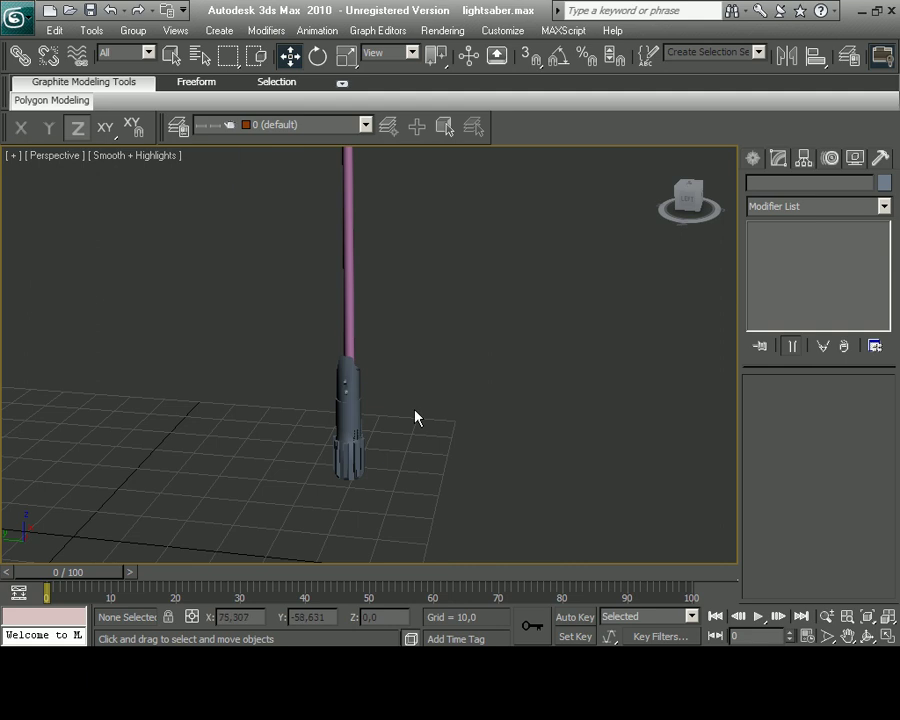
pyautogui.click(346, 450)
pyautogui.click(800, 243)
pyautogui.hotkey('alt', 'w')
pyautogui.hotkey('alt', 'w')
pyautogui.press('z')
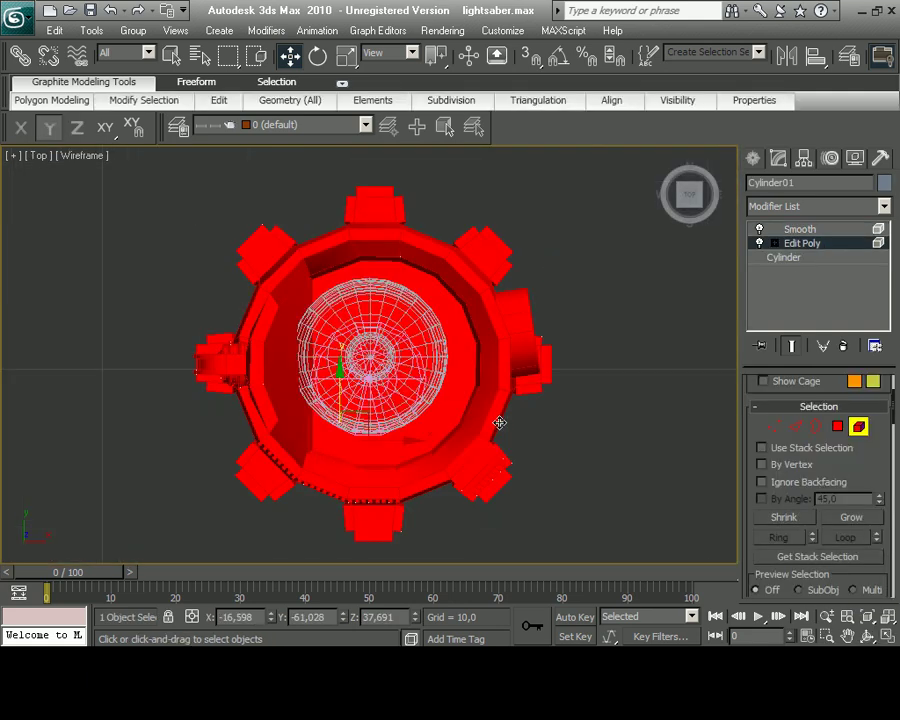
pyautogui.press('4')
pyautogui.scroll(-2, 330, 190)
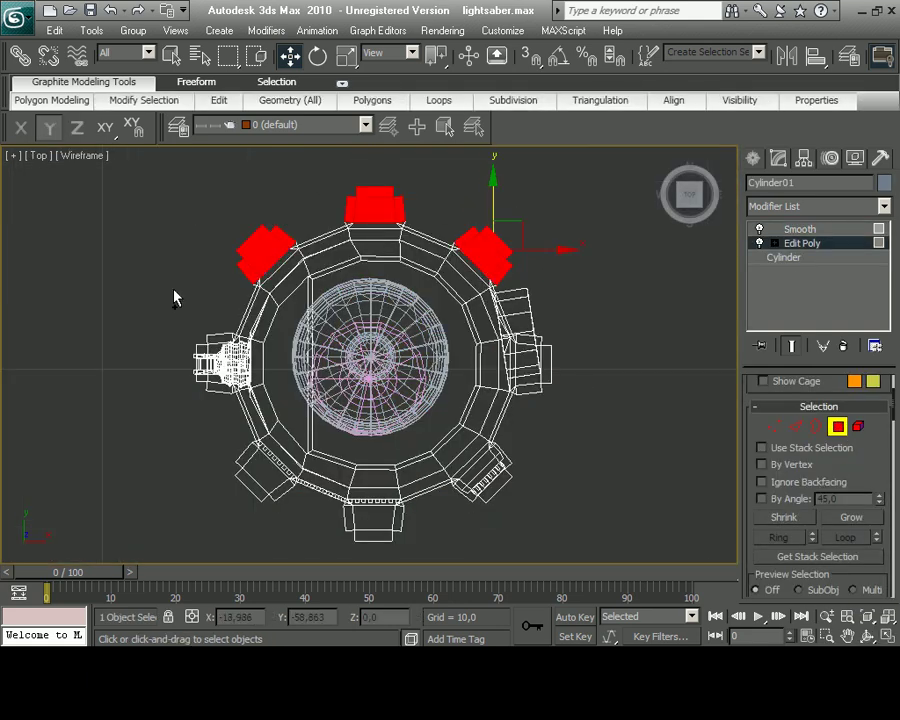
# Inspect the hilt fins from several angles and add a fin's top face to the selection
pyautogui.hotkey('alt', 'w')
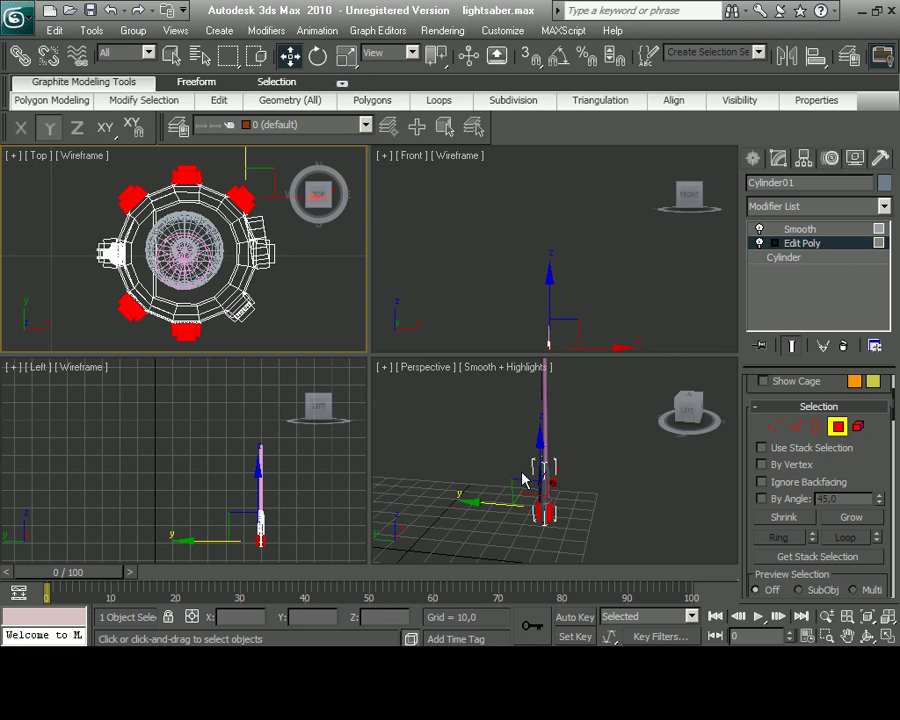
pyautogui.click(889, 618)
pyautogui.scroll(4, 412, 380)
pyautogui.scroll(3, 358, 383)
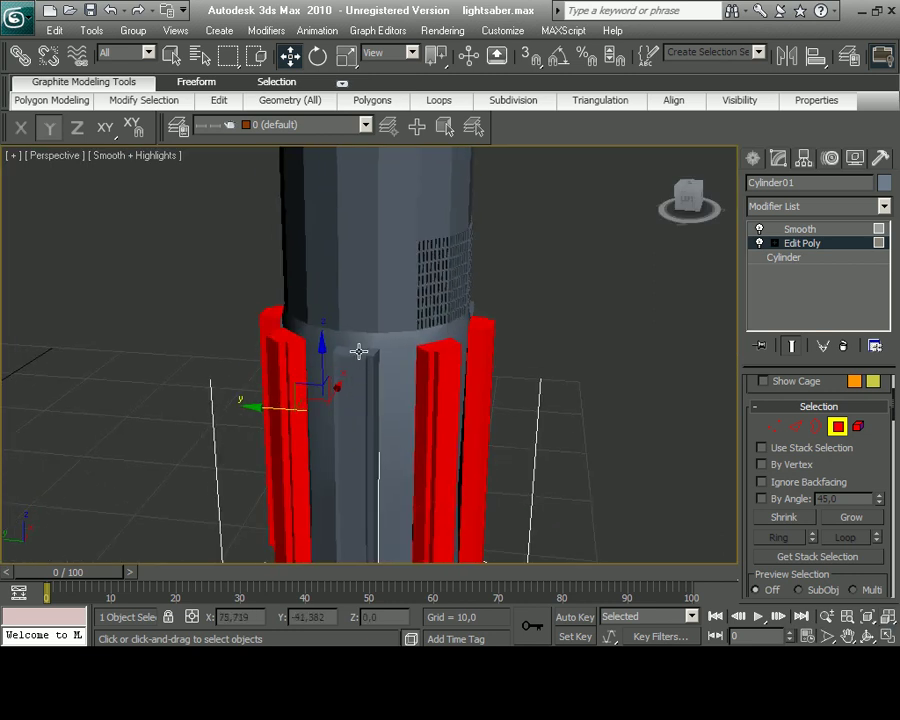
pyautogui.moveTo(368, 386)
pyautogui.keyDown('alt'); pyautogui.mouseDown(button='middle')
pyautogui.moveTo(346, 462)
pyautogui.moveTo(314, 315)
pyautogui.mouseUp(button='middle'); pyautogui.keyUp('alt')
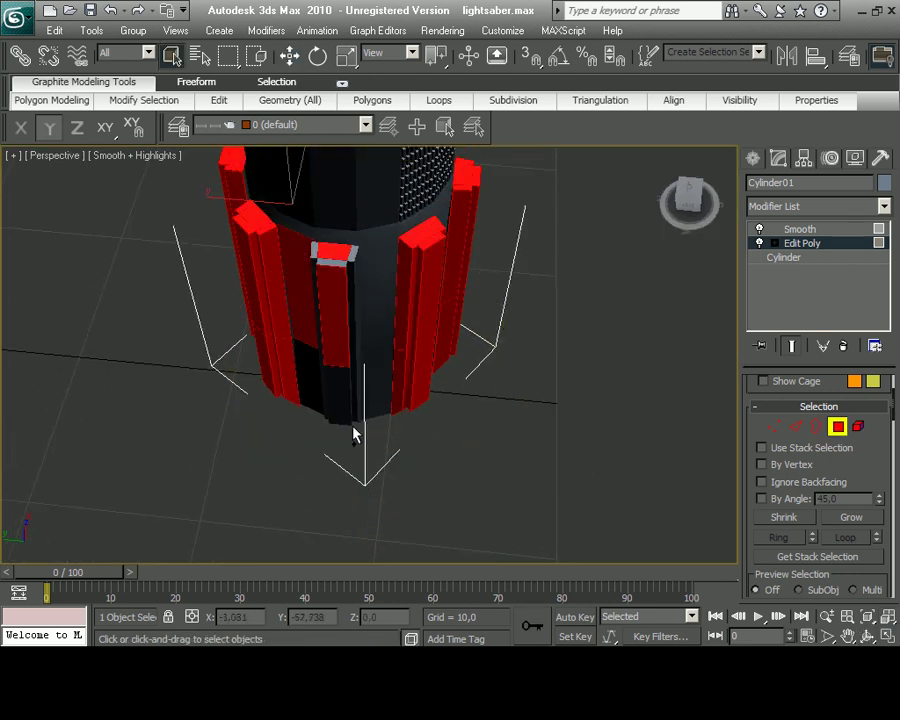
pyautogui.moveTo(390, 384)
pyautogui.keyDown('alt'); pyautogui.mouseDown(button='middle')
pyautogui.moveTo(332, 420)
pyautogui.moveTo(370, 452)
pyautogui.mouseUp(button='middle'); pyautogui.keyUp('alt')
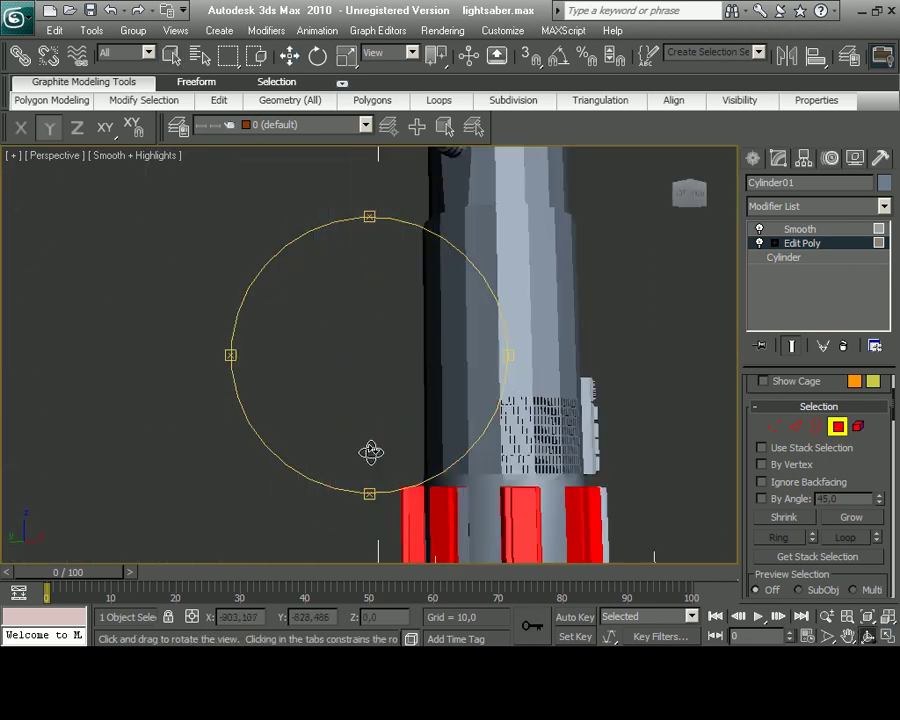
pyautogui.moveTo(460, 507)
pyautogui.keyDown('alt'); pyautogui.mouseDown(button='middle')
pyautogui.moveTo(416, 488)
pyautogui.moveTo(427, 334)
pyautogui.mouseUp(button='middle'); pyautogui.keyUp('alt')
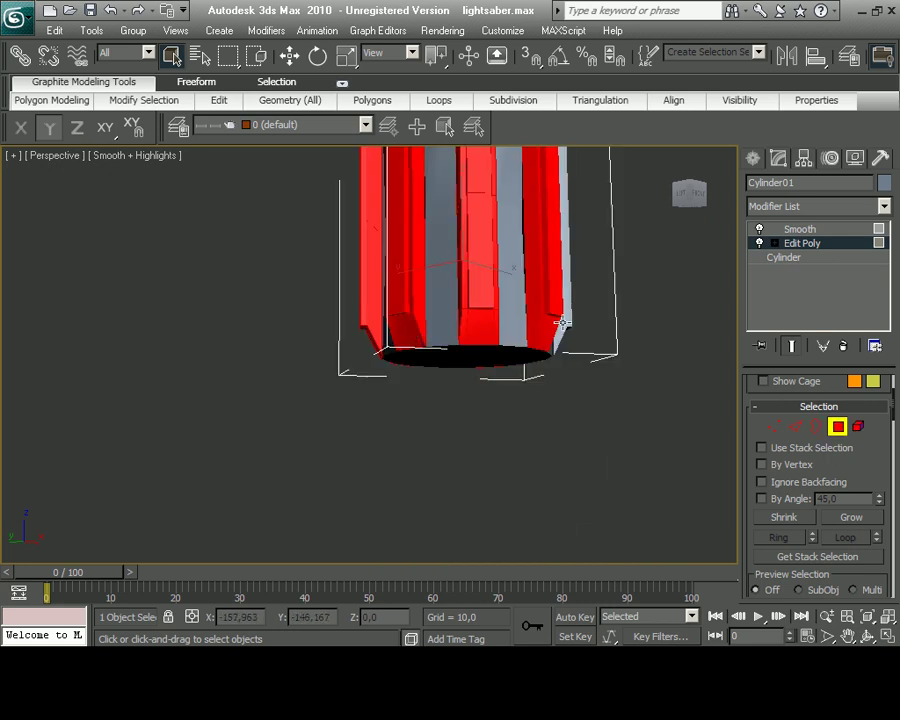
pyautogui.moveTo(601, 325)
pyautogui.mouseDown(button='middle')
pyautogui.moveTo(510, 472)
pyautogui.moveTo(424, 343)
pyautogui.mouseUp(button='middle')
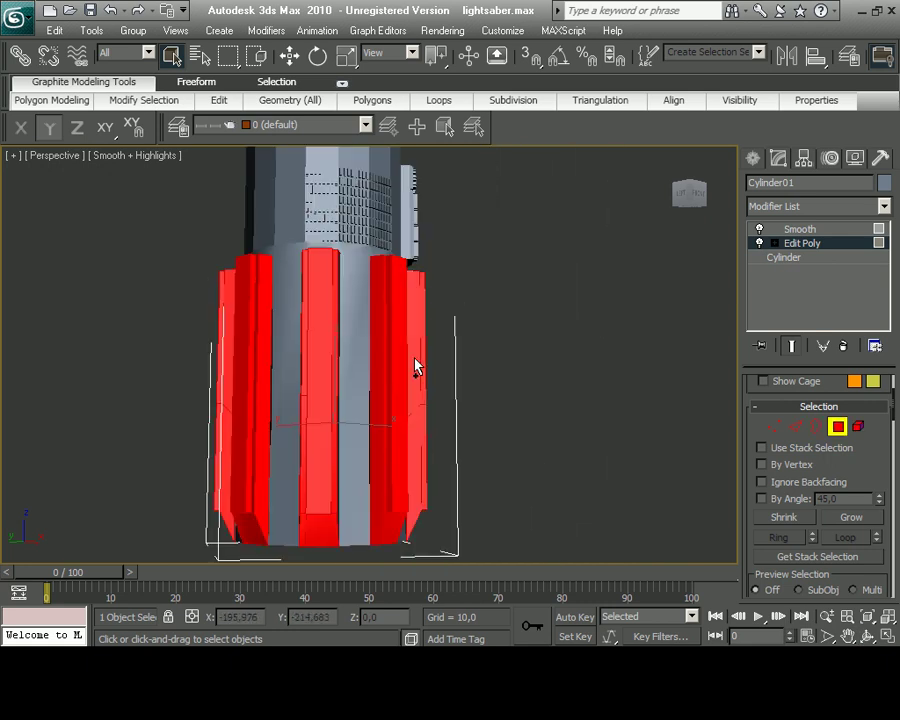
pyautogui.moveTo(386, 455)
pyautogui.keyDown('alt'); pyautogui.mouseDown(button='middle')
pyautogui.moveTo(323, 418)
pyautogui.moveTo(176, 372)
pyautogui.mouseUp(button='middle'); pyautogui.keyUp('alt')
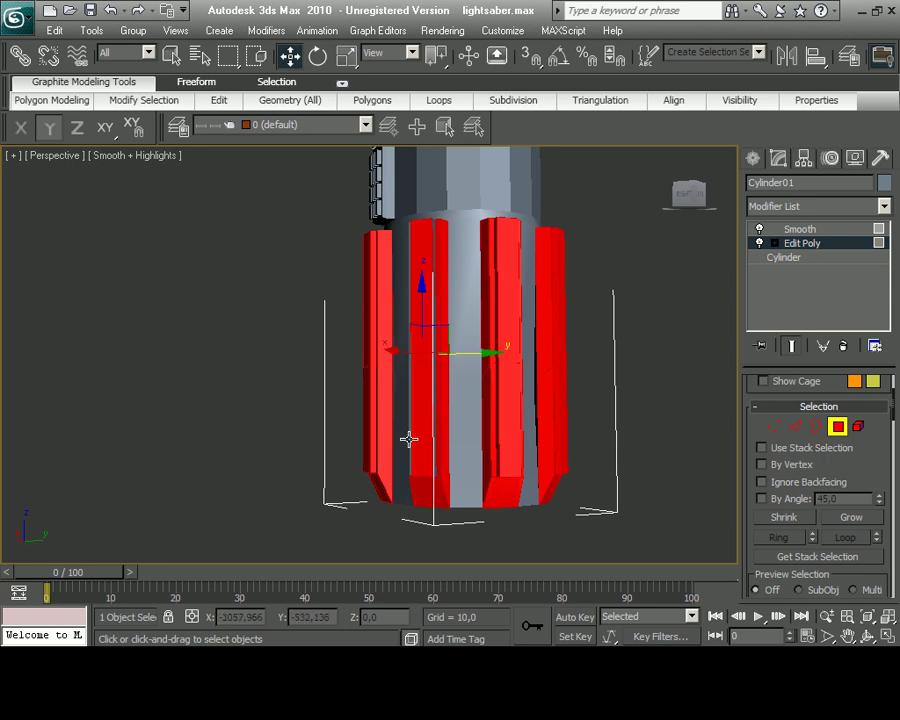
pyautogui.moveTo(620, 470)
pyautogui.keyDown('alt'); pyautogui.mouseDown(button='middle')
pyautogui.moveTo(488, 442)
pyautogui.moveTo(467, 231)
pyautogui.mouseUp(button='middle'); pyautogui.keyUp('alt')
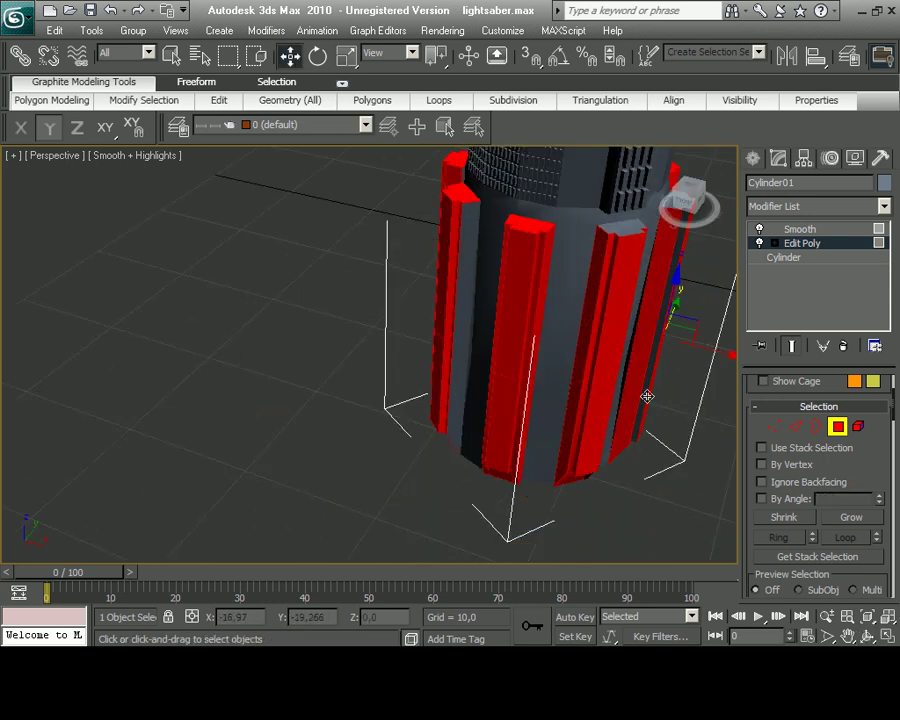
pyautogui.moveTo(644, 394)
pyautogui.keyDown('alt'); pyautogui.mouseDown(button='middle')
pyautogui.moveTo(474, 382)
pyautogui.moveTo(423, 318)
pyautogui.mouseUp(button='middle'); pyautogui.keyUp('alt')
pyautogui.keyDown('ctrl'); pyautogui.click(639, 275); pyautogui.keyUp('ctrl')
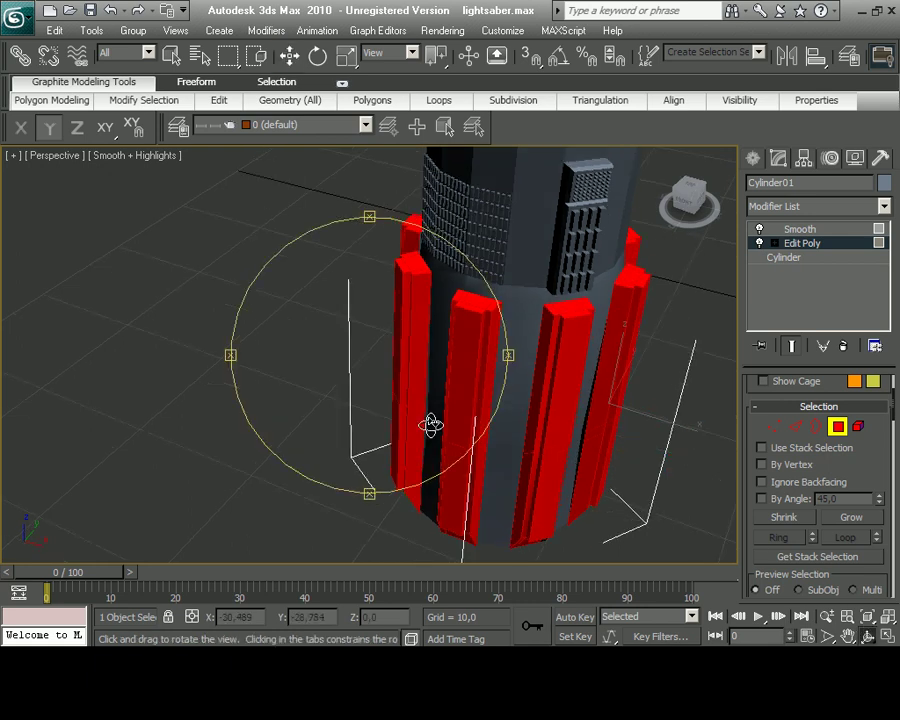
# Invert the selection to the hilt body for material ID 2, then back to the fins
pyautogui.moveTo(430, 424)
pyautogui.keyDown('alt'); pyautogui.mouseDown(button='middle')
pyautogui.moveTo(380, 428)
pyautogui.moveTo(332, 307)
pyautogui.moveTo(568, 468)
pyautogui.mouseUp(button='middle'); pyautogui.keyUp('alt')
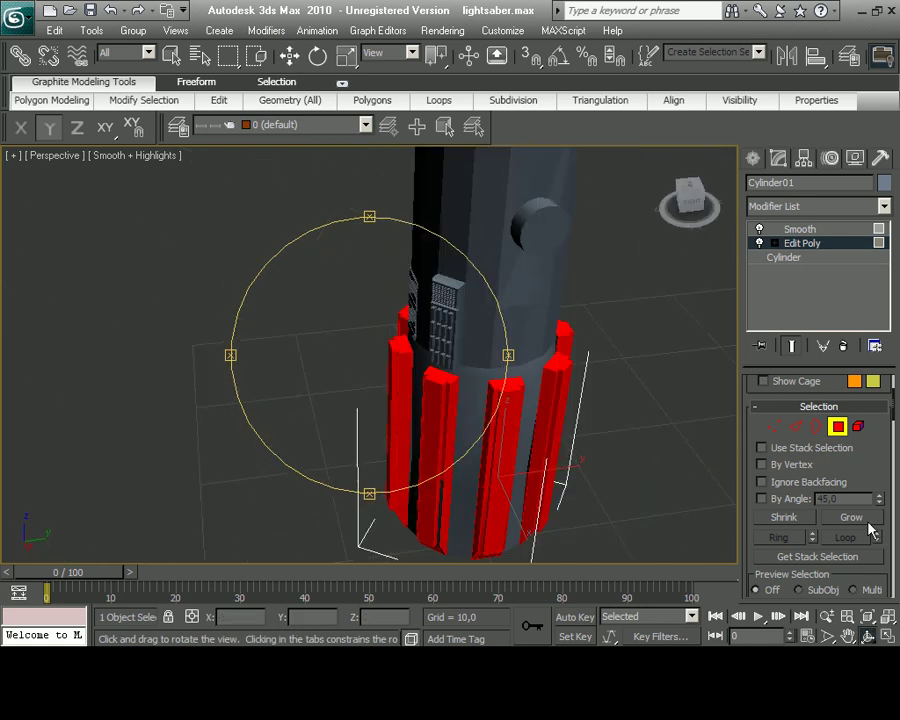
pyautogui.scroll(-5, 869, 530)
pyautogui.scroll(1, 874, 486)
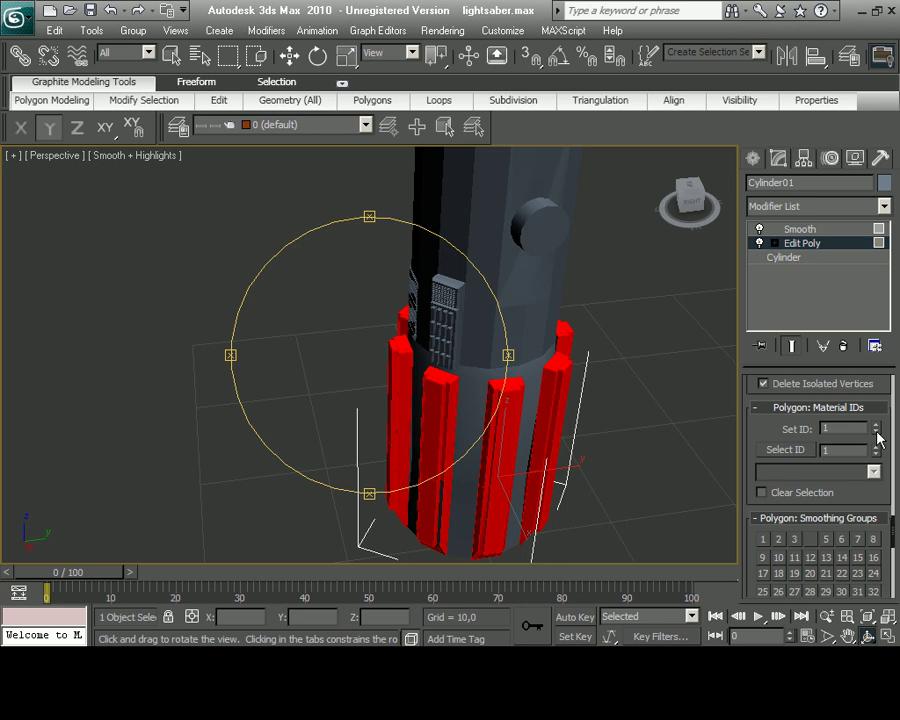
pyautogui.hotkey('ctrl', 'i')
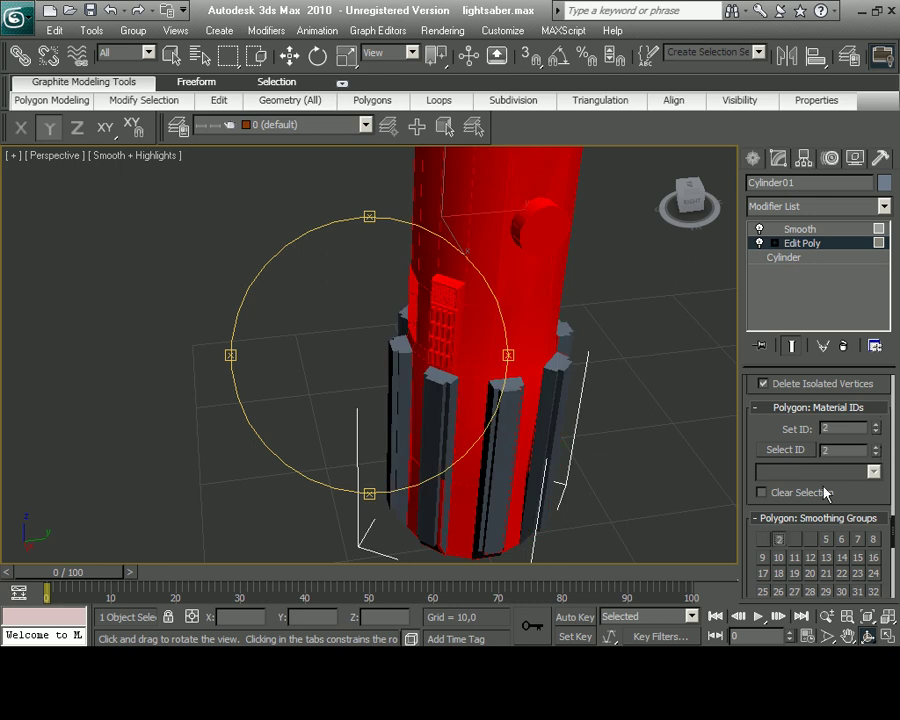
pyautogui.hotkey('ctrl', 'i')
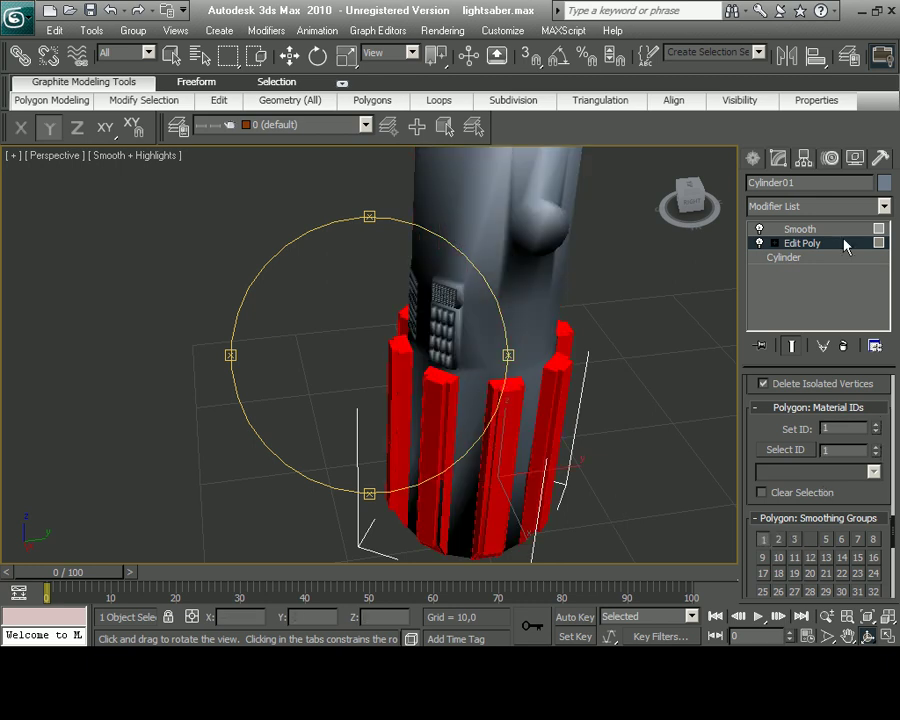
# Return to the hilt's Smooth modifier, zoom out to the whole lightsaber, and select the blade
pyautogui.click(800, 229)
pyautogui.scroll(-5, 537, 523)
pyautogui.click(537, 523)
pyautogui.click(420, 230)
# Select all three lightsaber parts for rotation, working between the Left and Perspective views
pyautogui.click(527, 400)
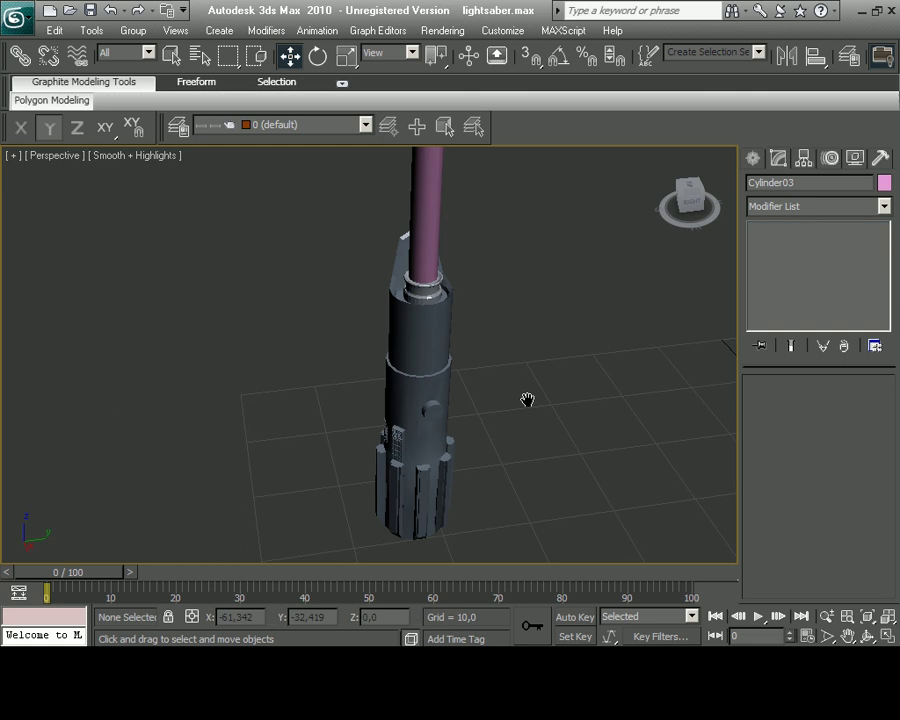
pyautogui.scroll(-1, 527, 400)
pyautogui.scroll(-4, 582, 315)
pyautogui.moveTo(582, 315); pyautogui.dragTo(462, 263)
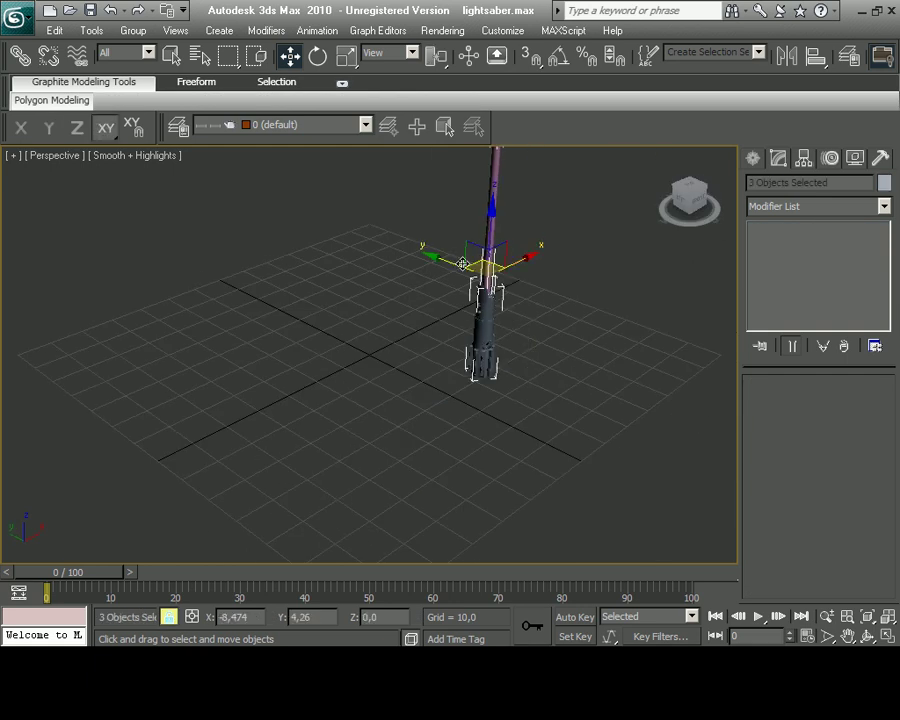
pyautogui.scroll(5, 386, 347)
pyautogui.scroll(-4, 386, 347)
pyautogui.press('e')
pyautogui.hotkey('alt', 'w')
pyautogui.hotkey('alt', 'w')
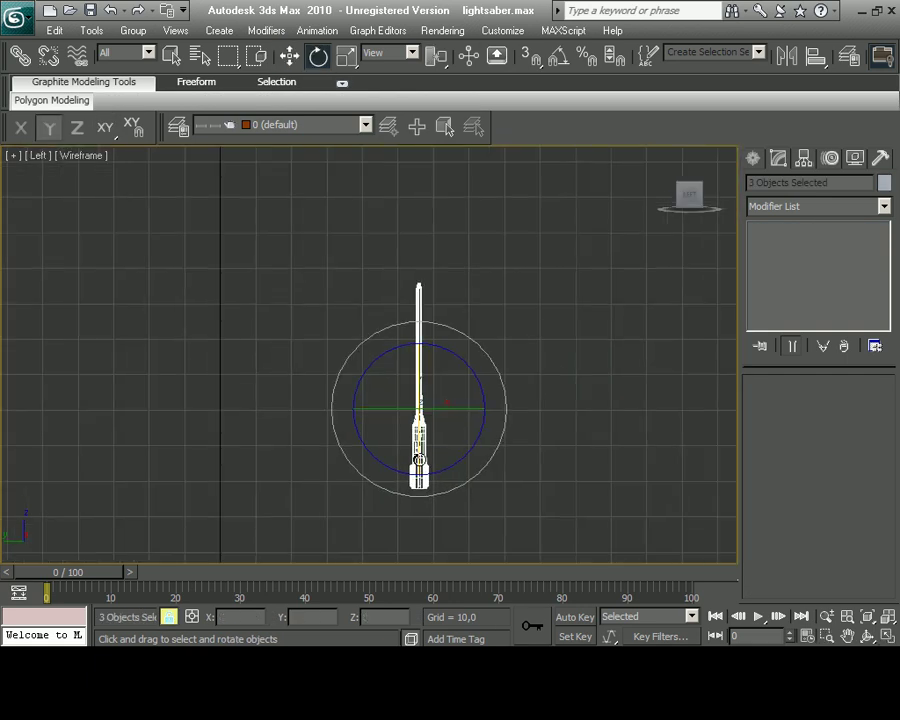
pyautogui.hotkey('ctrl', 'z')
pyautogui.hotkey('alt', 'w')
pyautogui.rightClick(597, 490)
pyautogui.hotkey('alt', 'w')
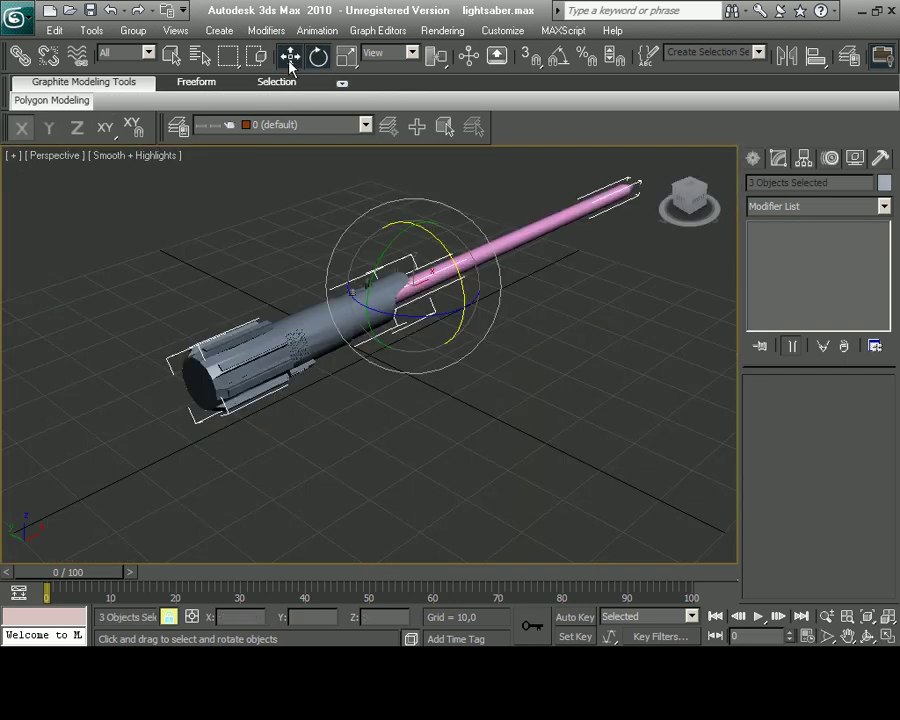